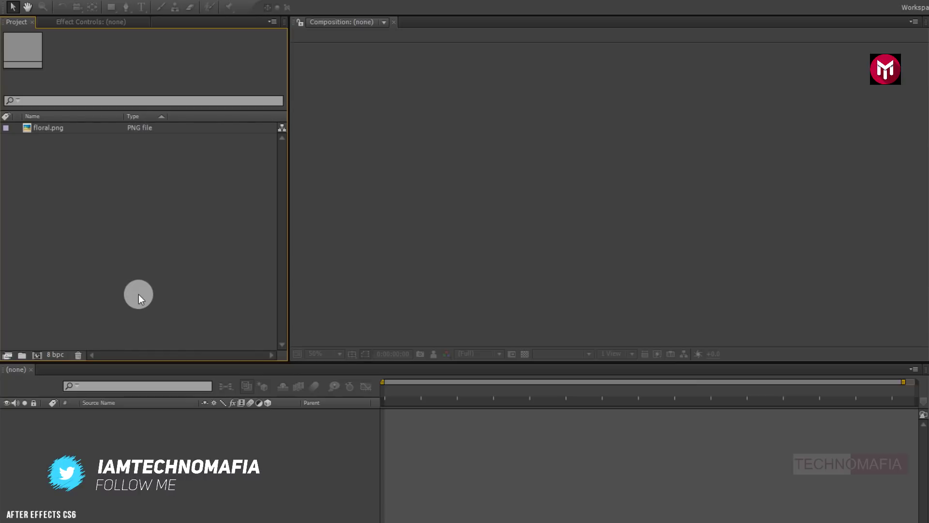
Create a 1920 x 1080, 30 fps composition named Wedding Title with a duration of 0:00:04:00
left_click(37, 355)
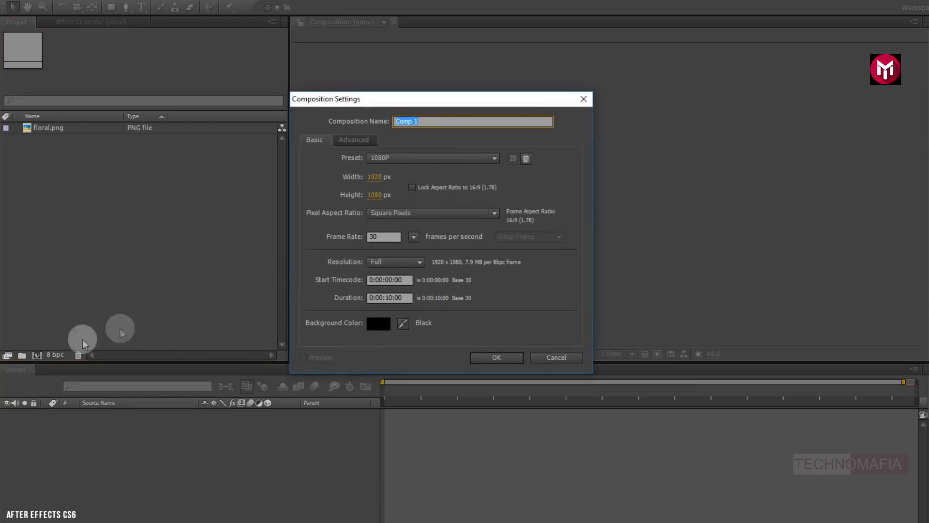
type("W")
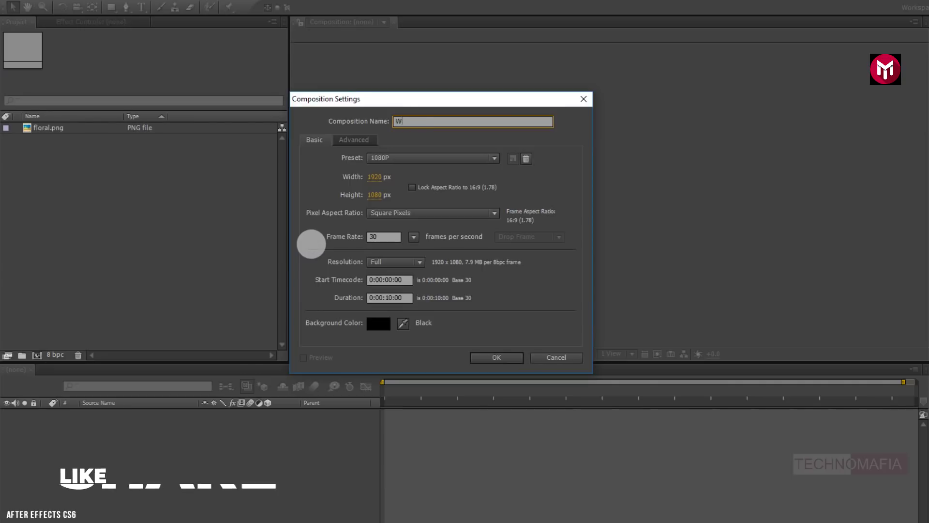
type("edding")
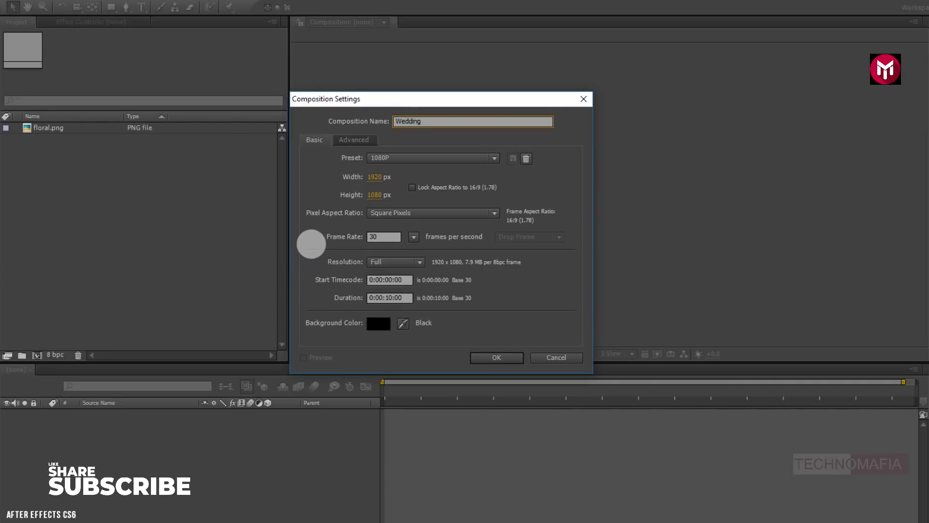
type(" Title")
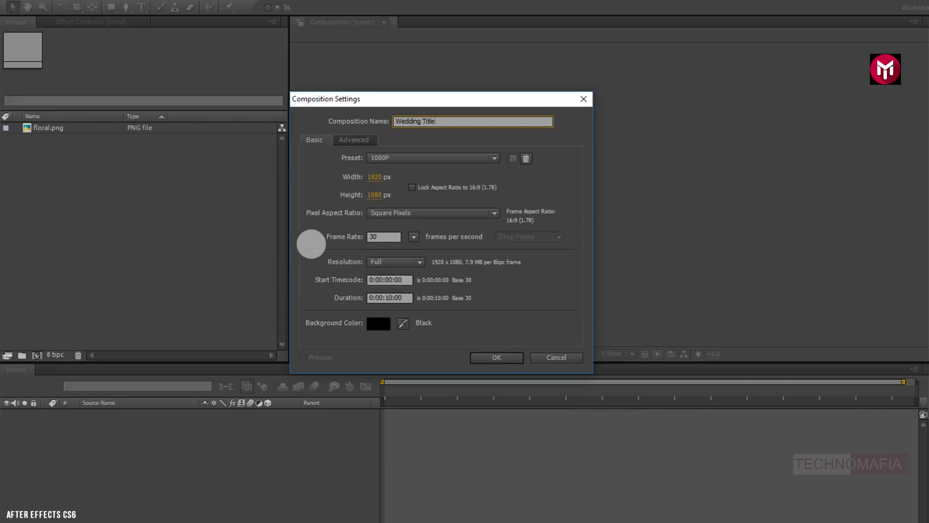
left_click(387, 237)
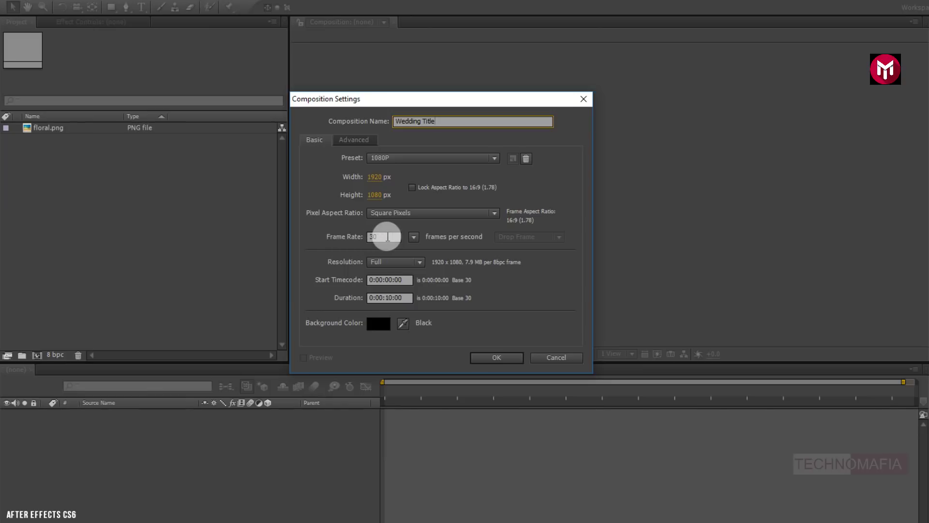
left_click(393, 297)
key("BackSpace")
key("BackSpace")
type("04")
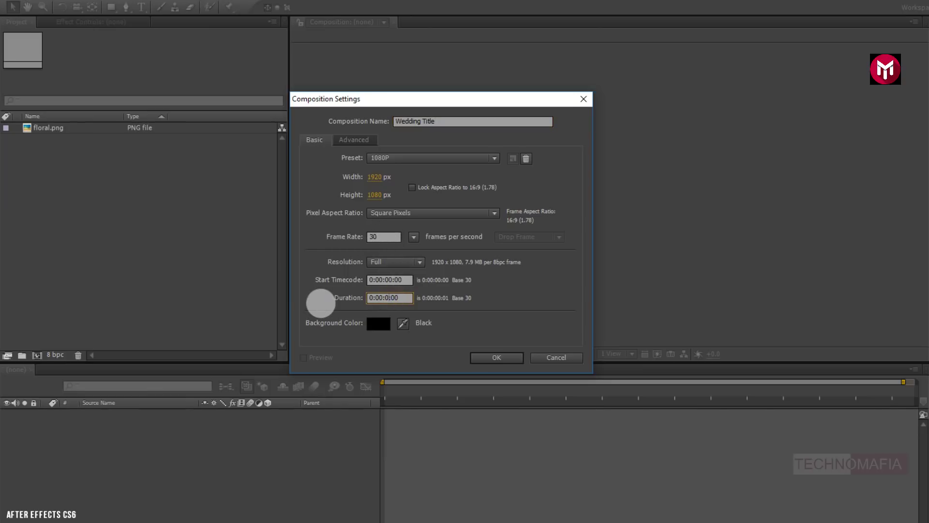
left_click(475, 355)
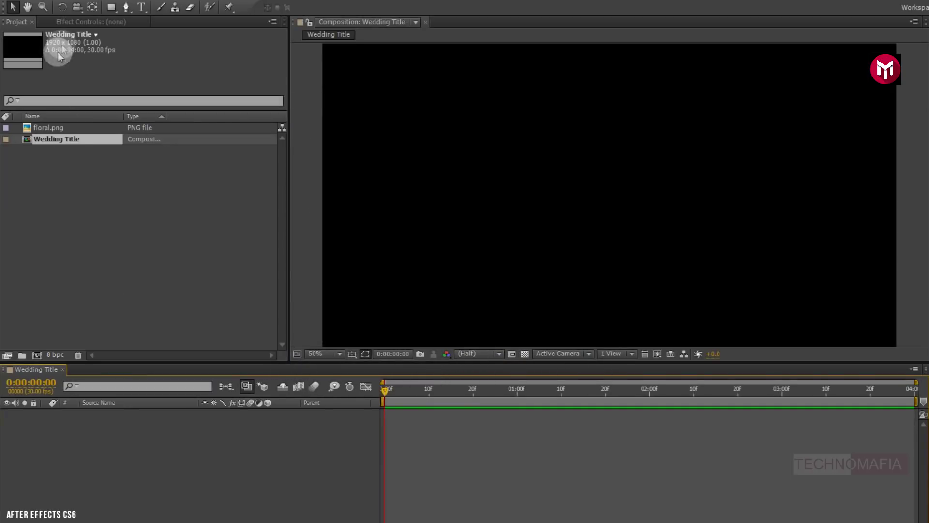
Set up the Rectangle tool with no fill and a solid colour stroke
left_click(111, 8)
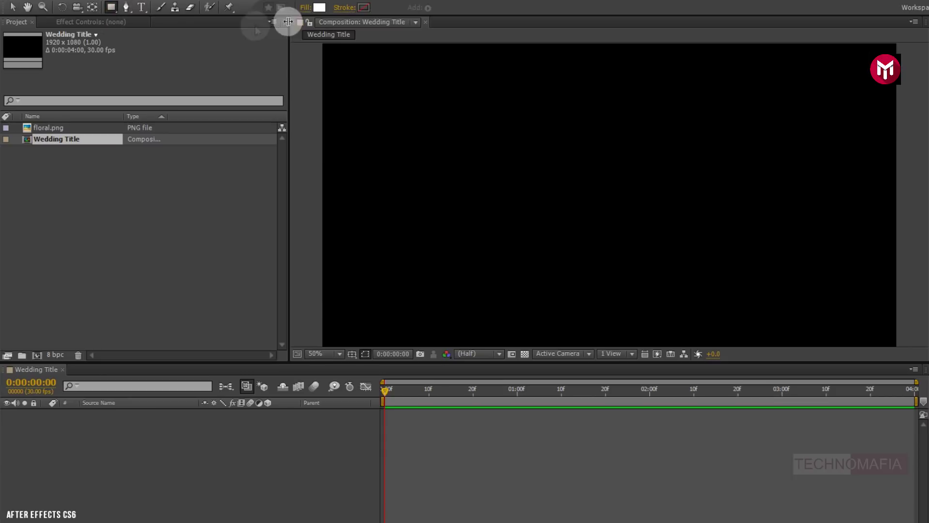
left_click(301, 9)
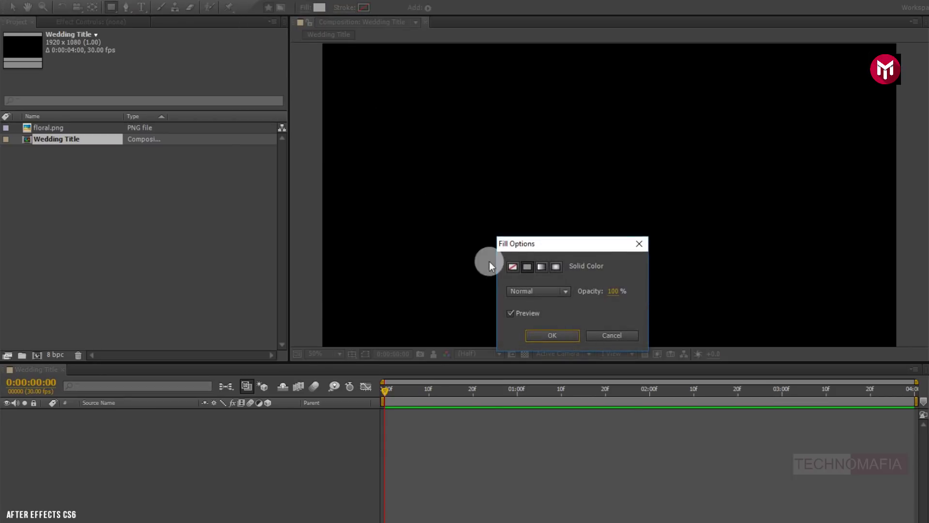
left_click(511, 268)
left_click(535, 335)
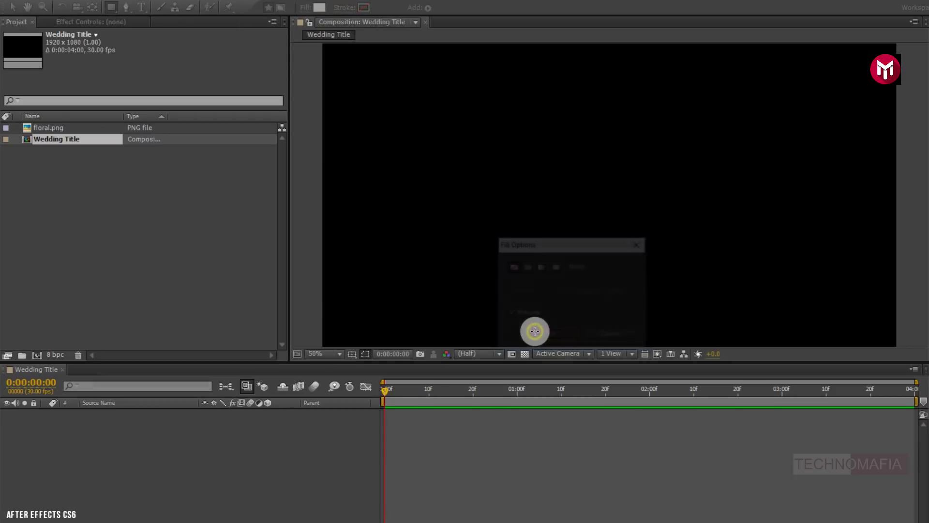
left_click(344, 8)
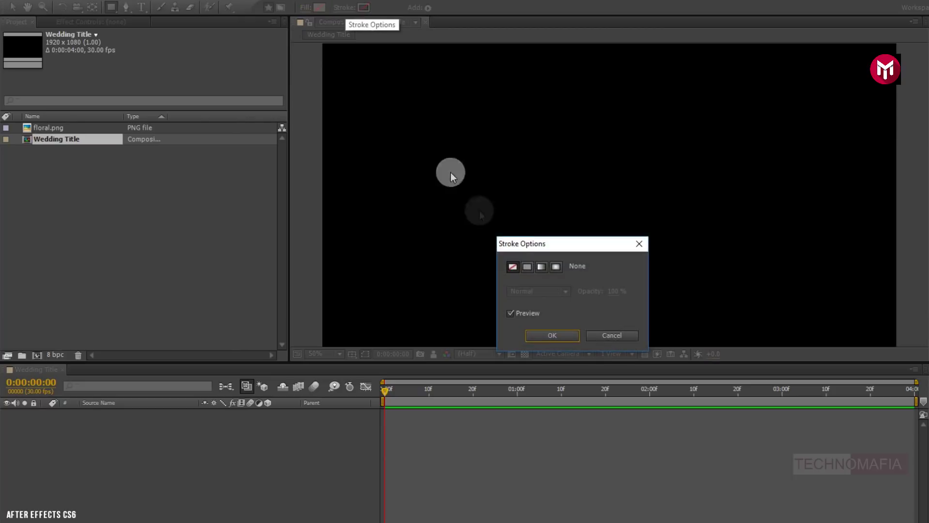
left_click(524, 267)
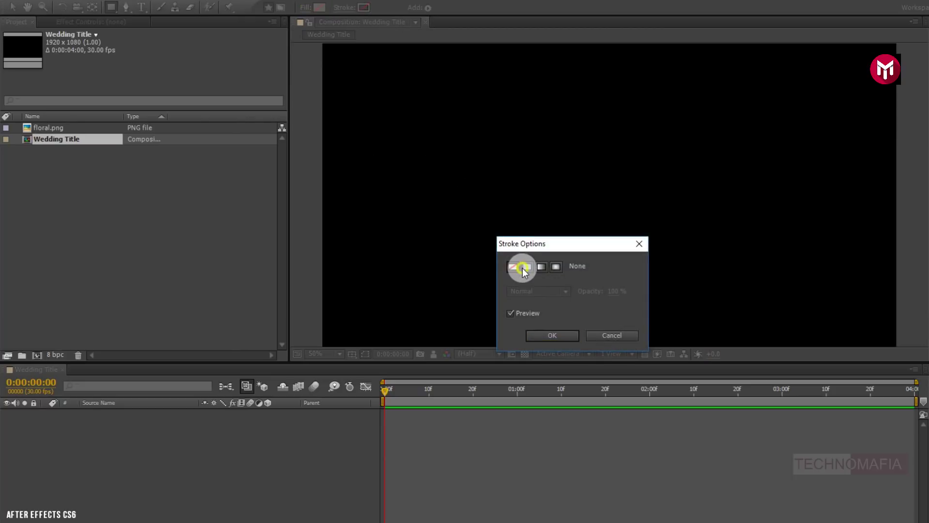
left_click(537, 335)
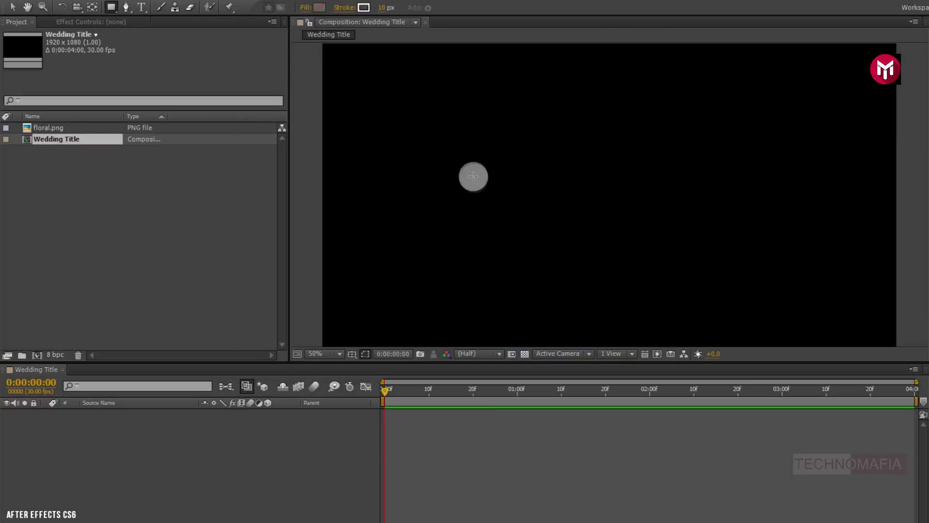
Draw a wide rectangle outline near the middle of the composition and centre it horizontally and vertically
mouse_move(460, 152)
left_mouse_down()
mouse_move(581, 169)
mouse_move(682, 216)
mouse_move(731, 256)
left_mouse_up()
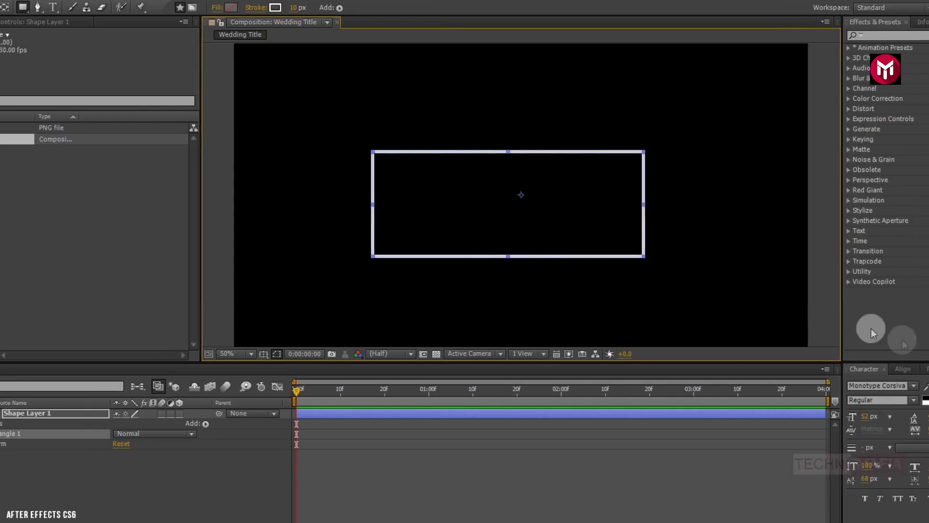
left_click(830, 368)
left_click(807, 397)
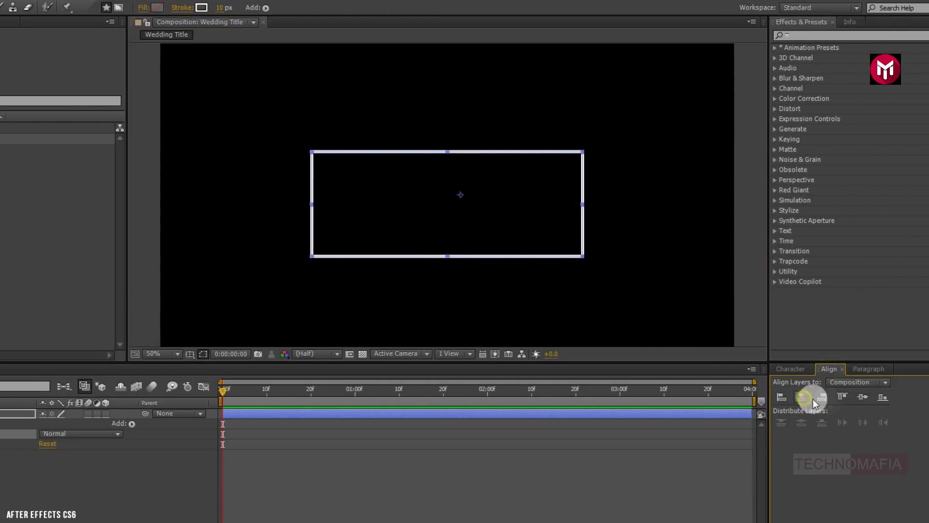
left_click(861, 396)
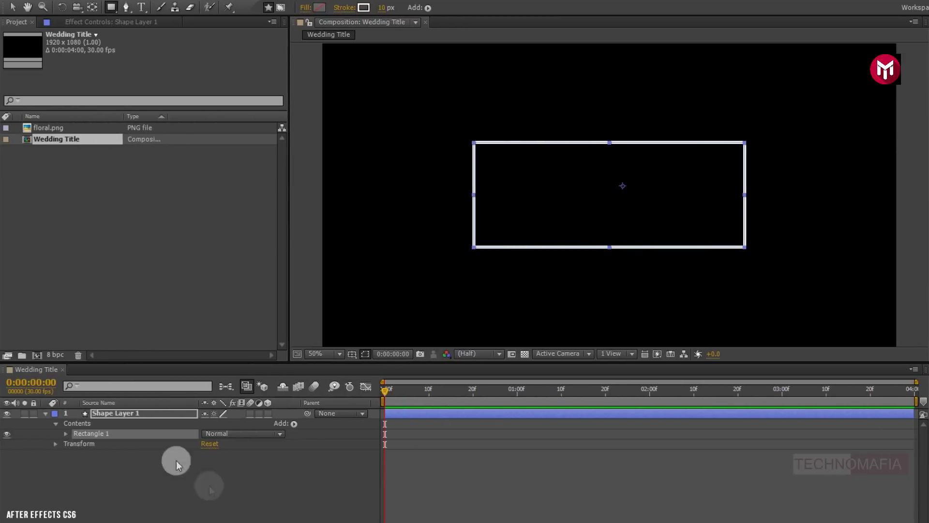
Add a Trim Paths operator to the contents of the rectangle's shape layer
left_click(149, 414)
key("slash")
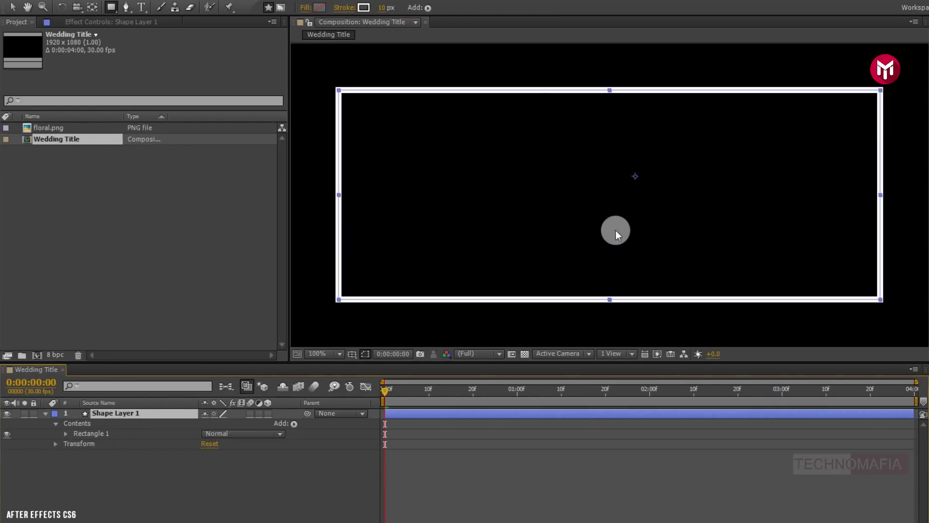
left_click(300, 424)
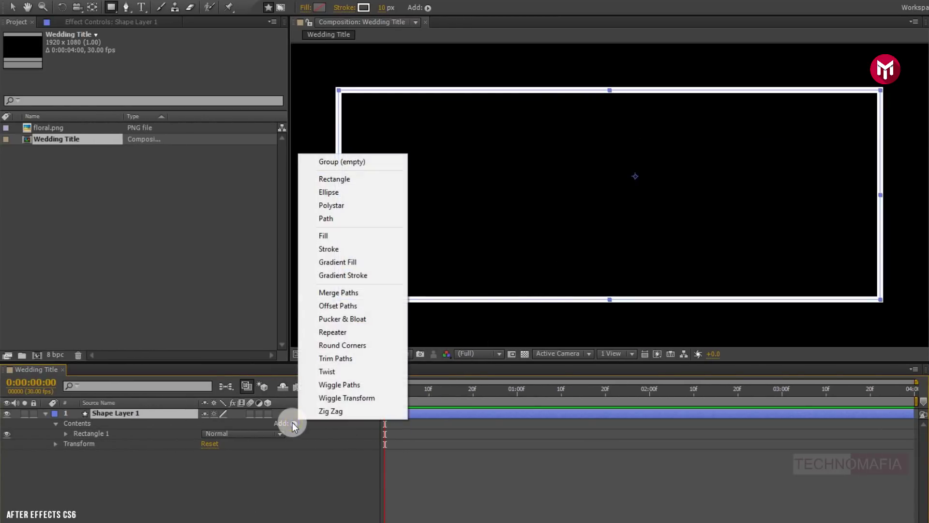
left_click(326, 359)
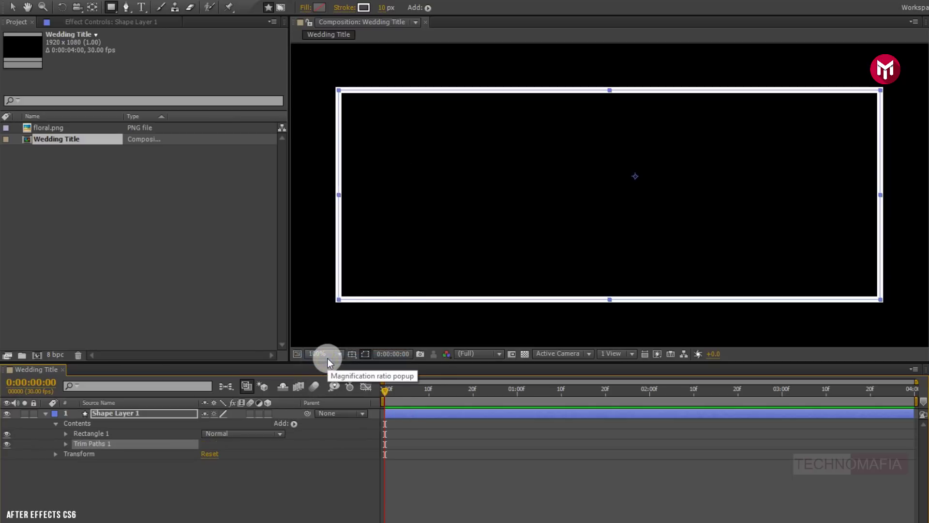
Keyframe the Trim Paths End from 0% at 0:00:00:00 to 86% at 0:00:01:20, and set Offset to -66°
left_click(66, 445)
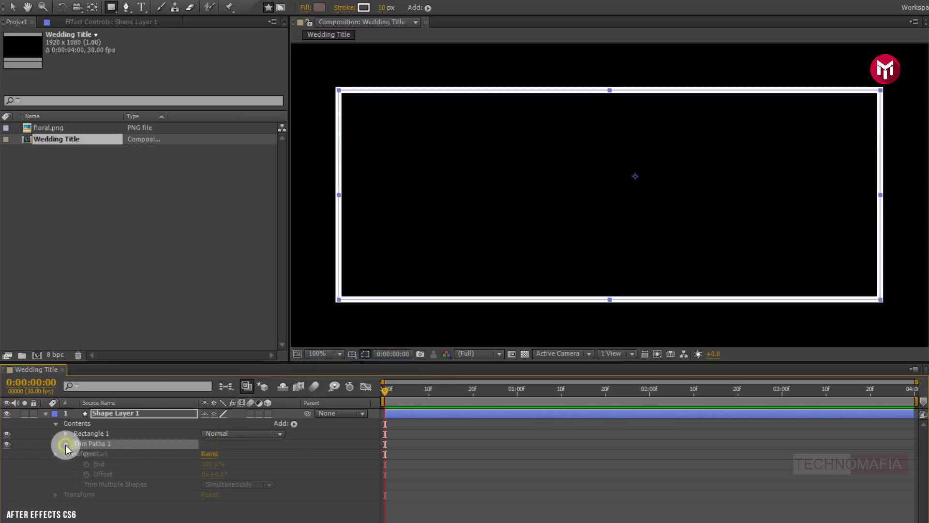
left_click(86, 465)
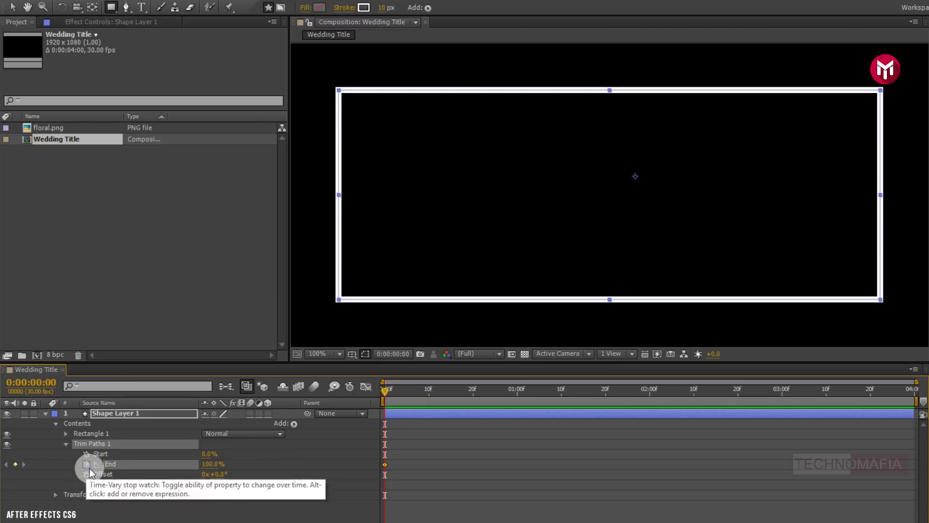
left_click_drag(207, 470, 147, 468)
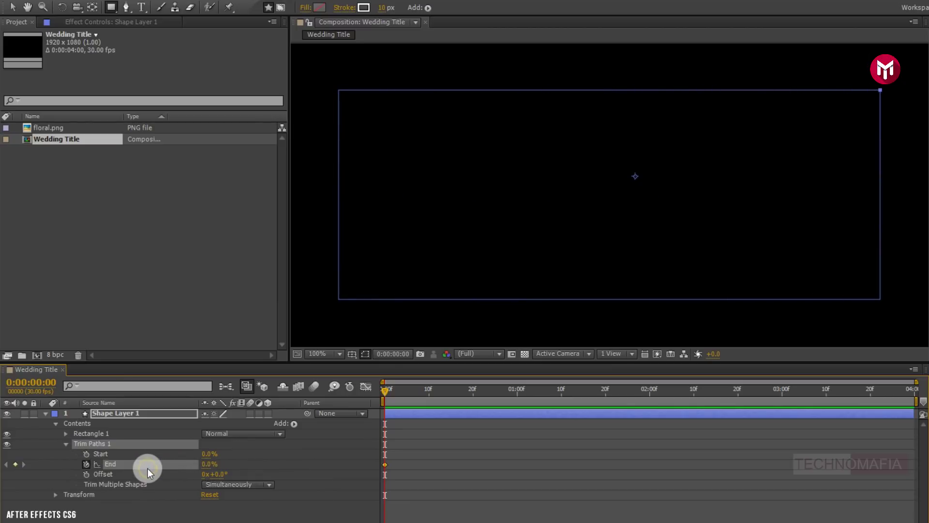
left_click(605, 393)
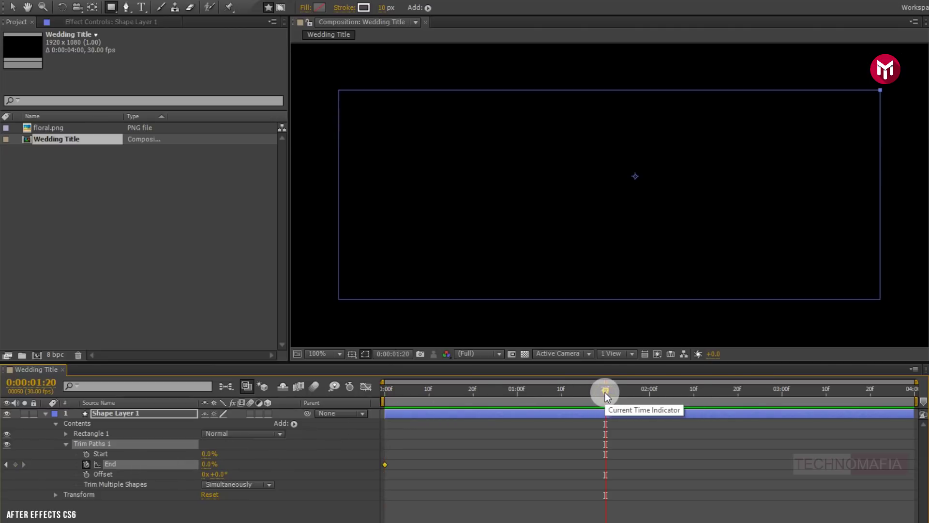
mouse_move(204, 469)
left_mouse_down()
mouse_move(261, 468)
mouse_move(176, 481)
mouse_move(200, 464)
left_mouse_up()
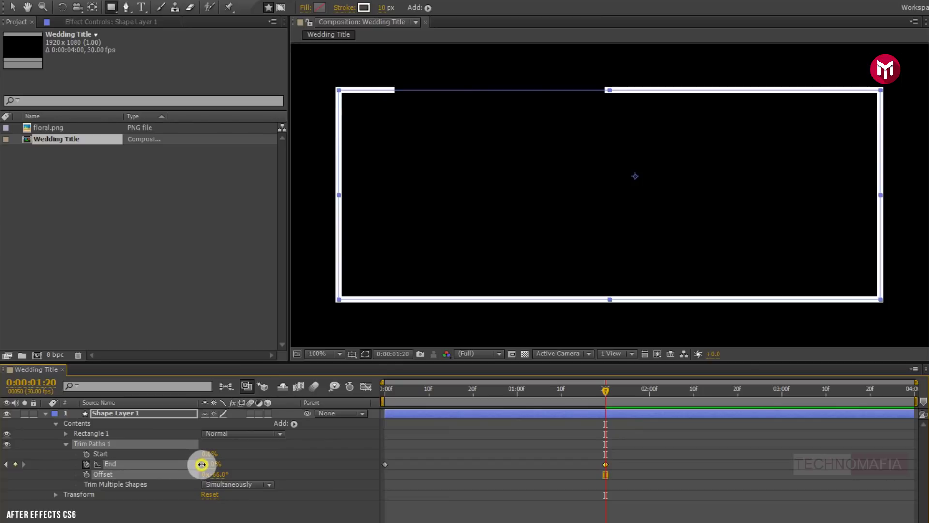
left_click_drag(203, 468, 201, 468)
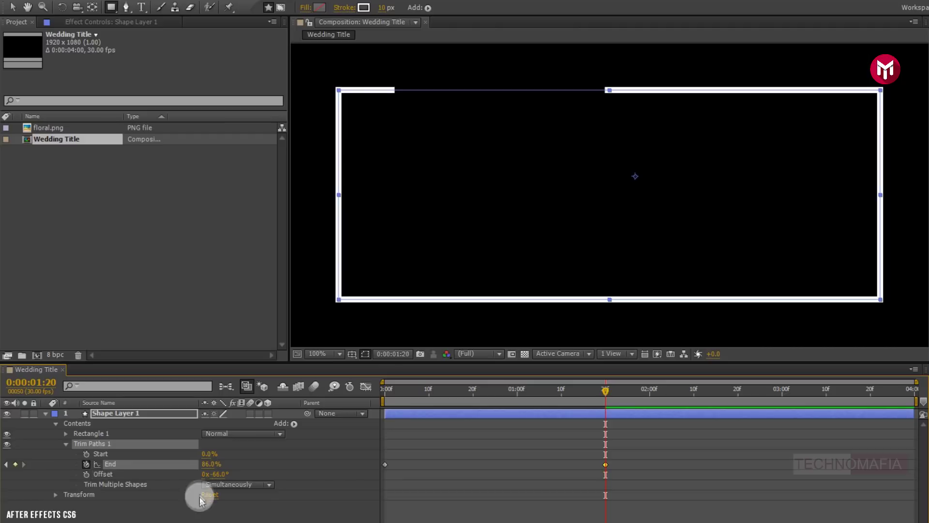
Set the rectangle stroke's line cap to Round Cap and its line join to Round Join
left_click(65, 433)
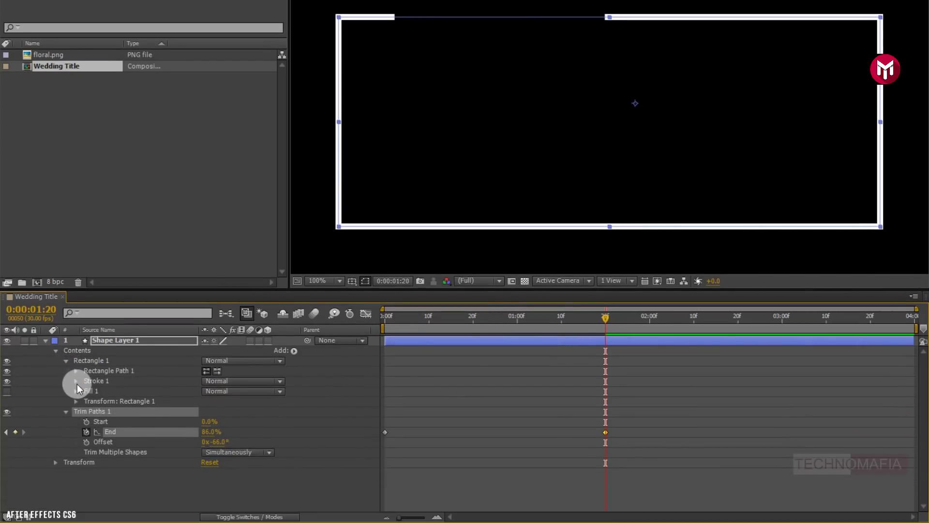
left_click(76, 380)
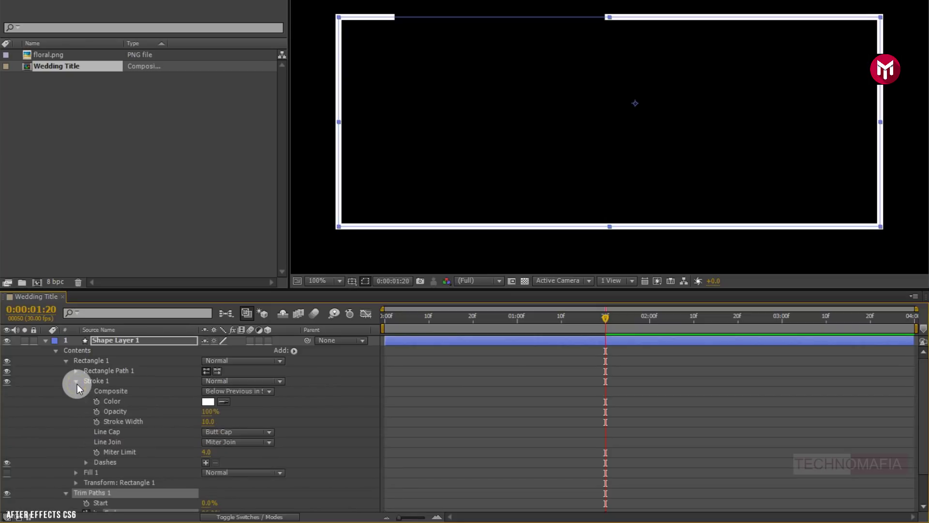
left_click(226, 432)
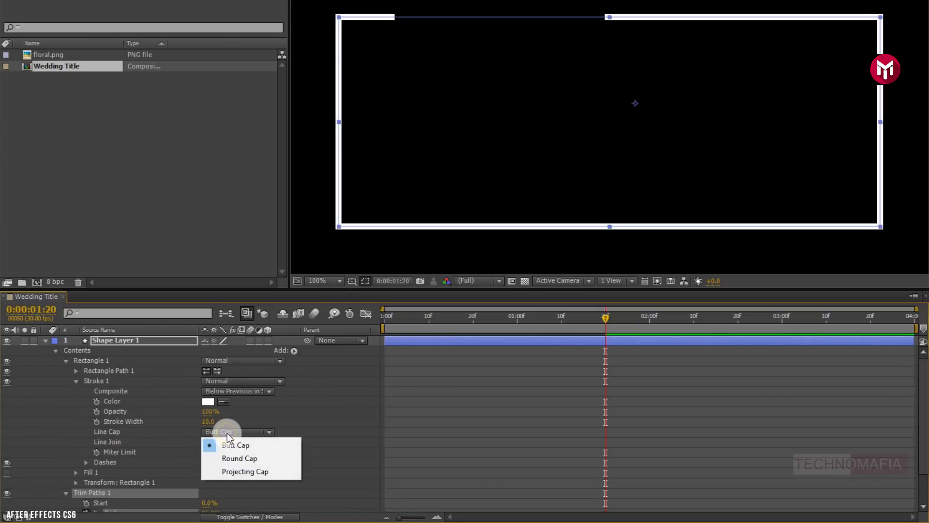
left_click(232, 458)
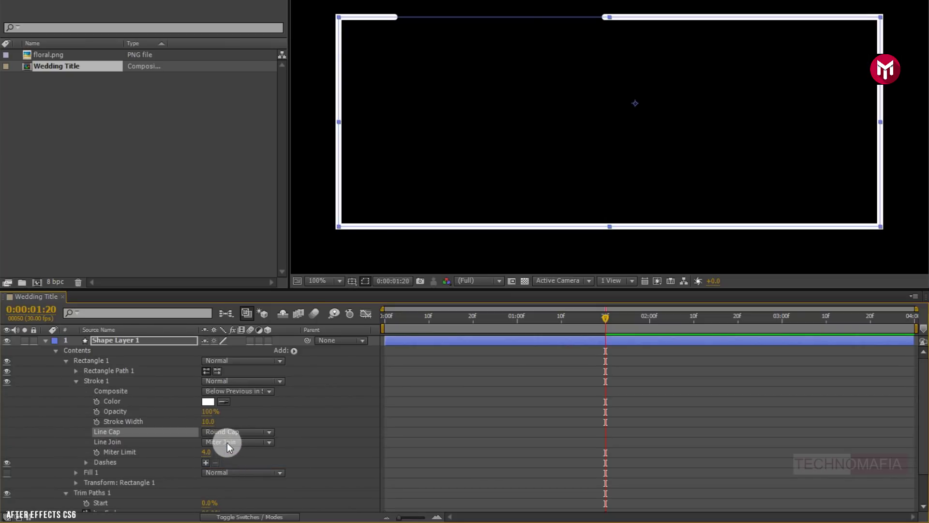
left_click(228, 442)
left_click(234, 469)
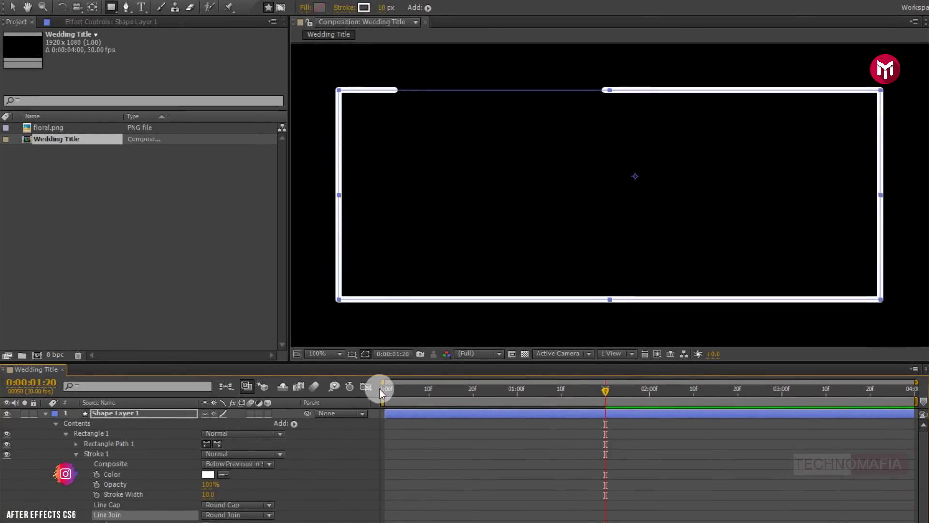
Preview the rectangle's line-drawing animation from the start of the composition
left_click(383, 388)
key("space")
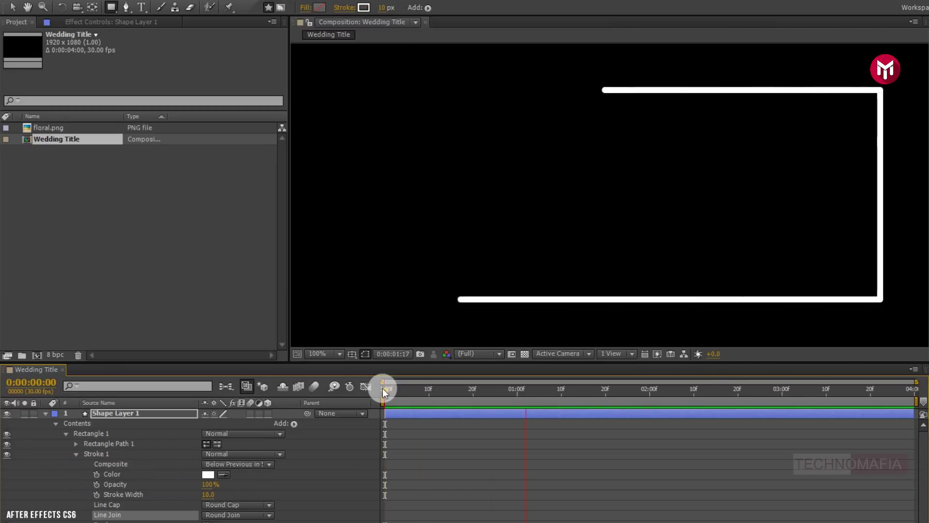
key("space")
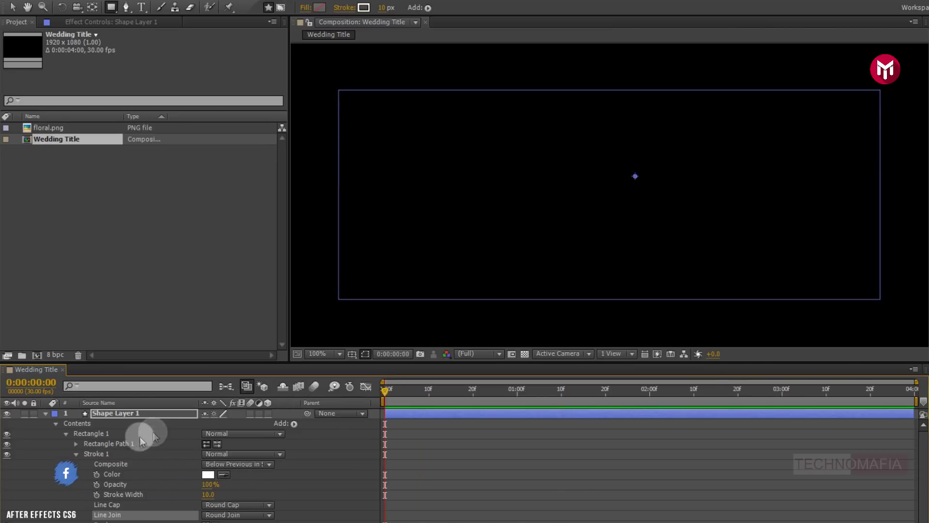
Collapse the rectangle's shape layer properties and duplicate the layer with the current time at 0:00:01:14
left_click(46, 414)
left_click(118, 414)
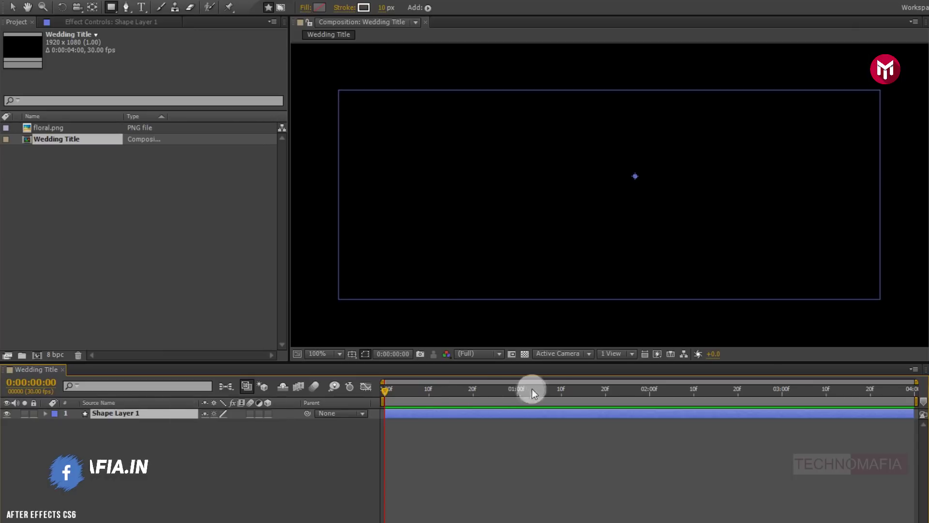
left_click_drag(532, 391, 577, 389)
left_click(164, 414)
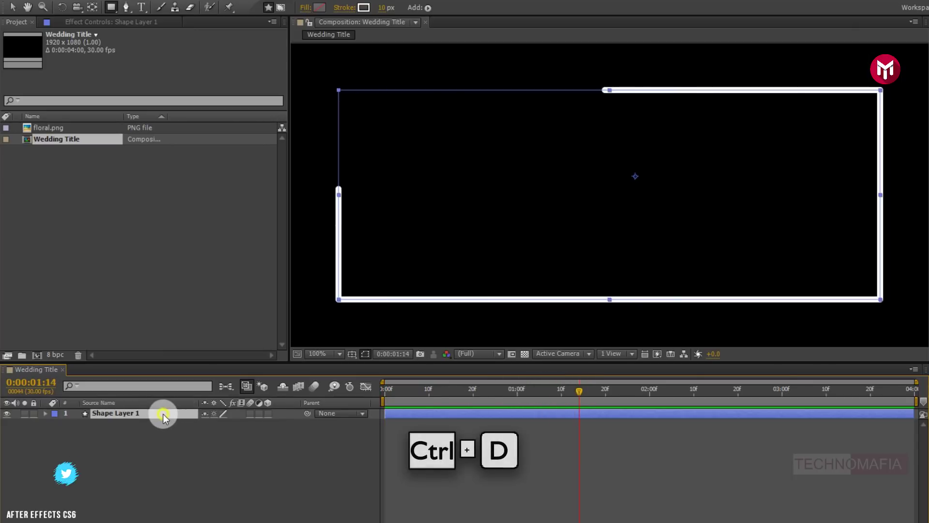
key("ctrl+d")
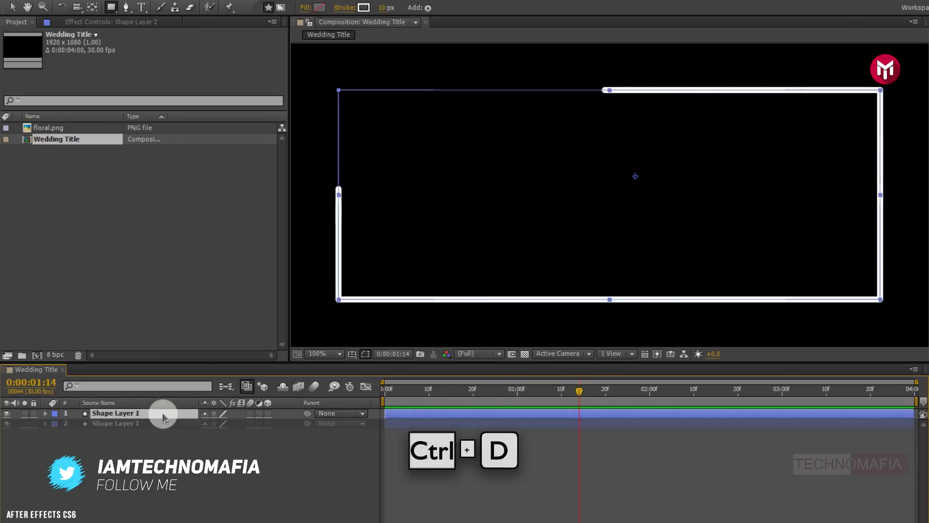
Shift the duplicate rectangle layer, Shape Layer 2, in time so that it starts at 0:00:00:10
left_click(440, 392)
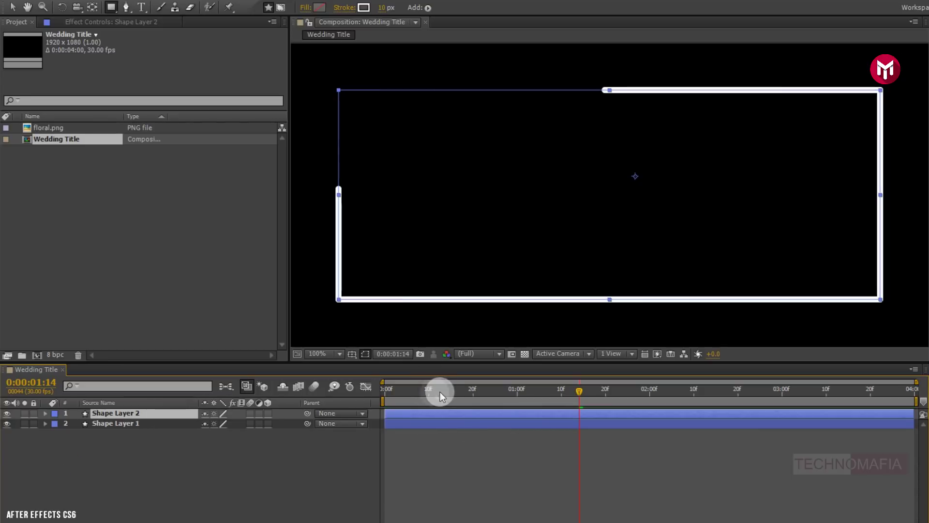
left_click(429, 392)
left_click_drag(409, 413, 452, 414)
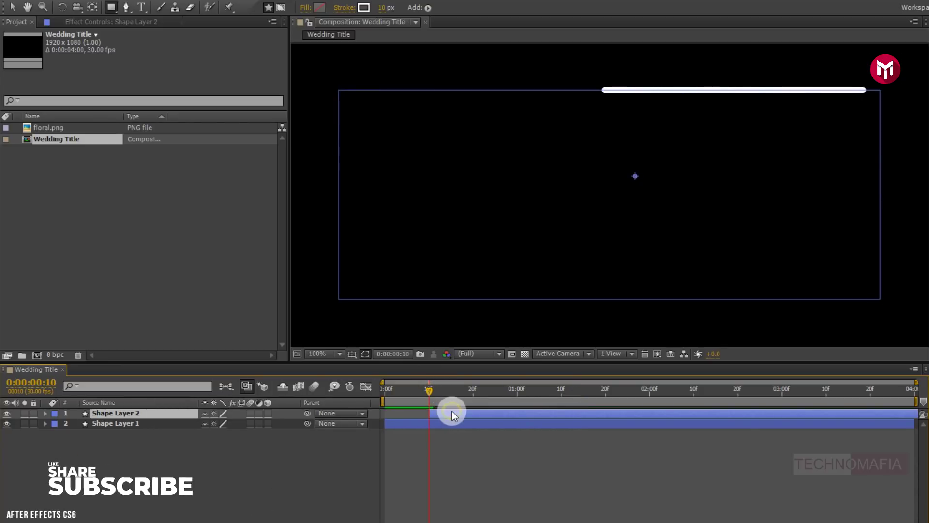
With the current time at 0:00:01:28, scale Rectangle 1 in Shape Layer 2 to 96.0, 91.0%, forming an inner frame
left_click(47, 414)
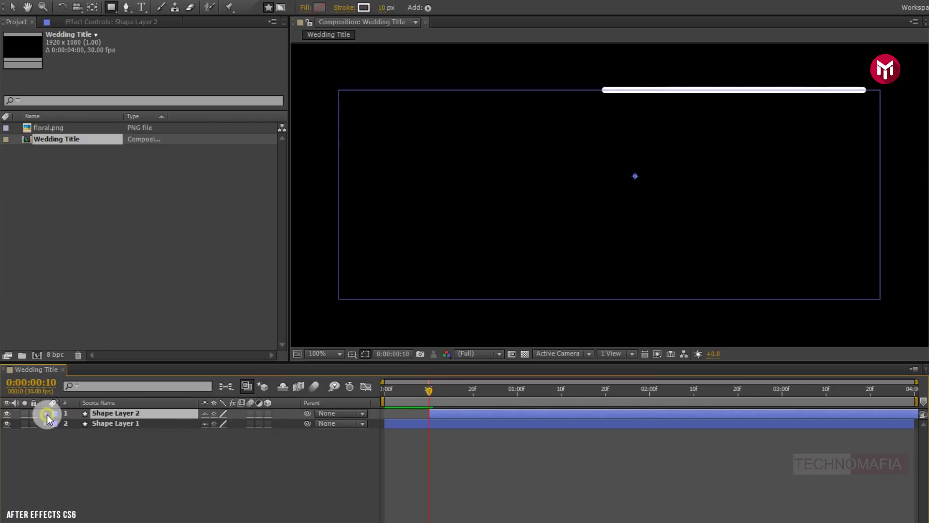
left_click(56, 424)
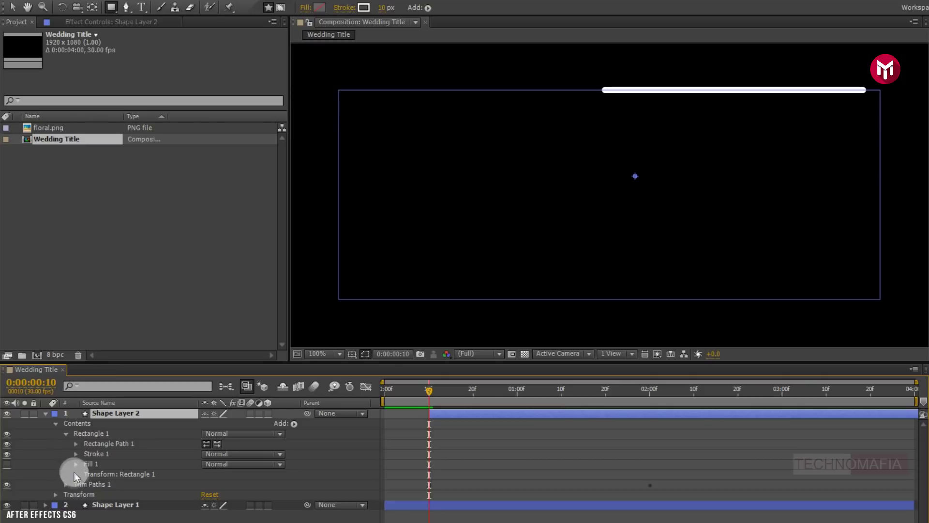
left_click(75, 475)
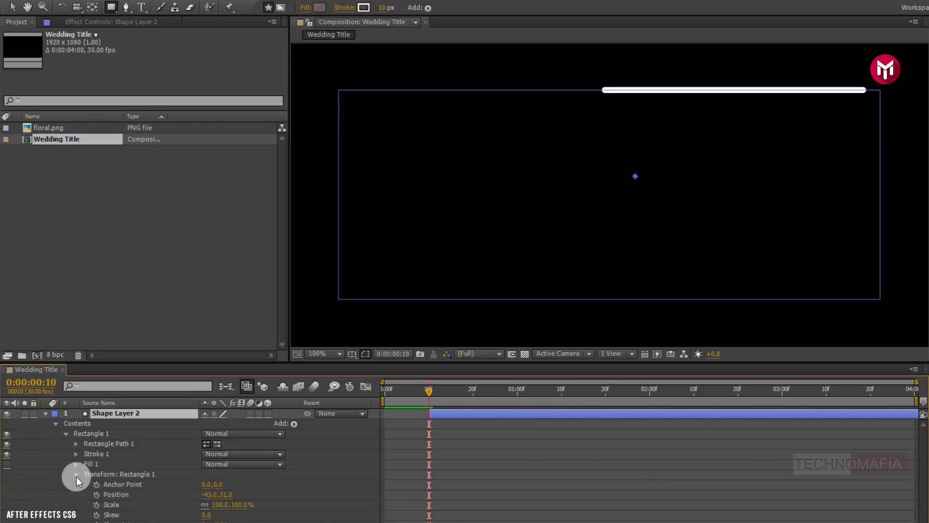
left_click_drag(499, 394, 639, 392)
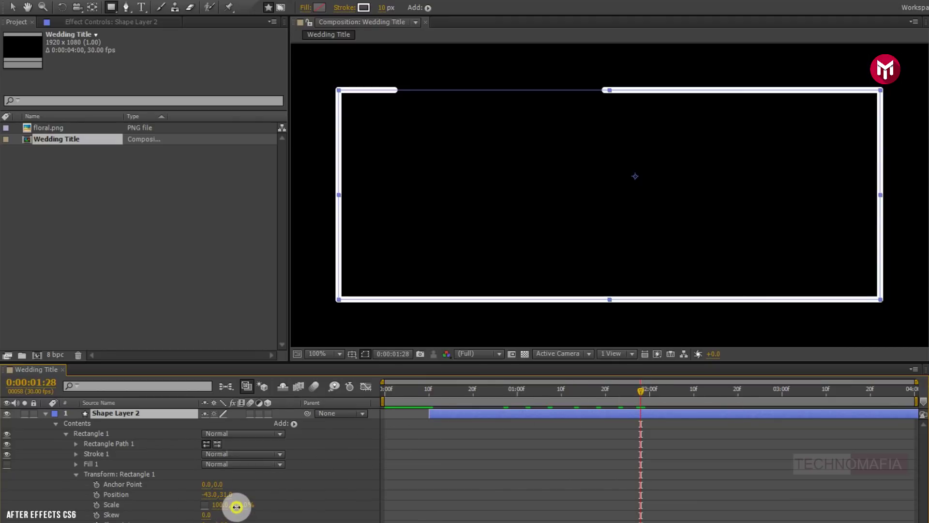
left_click_drag(236, 507, 216, 513)
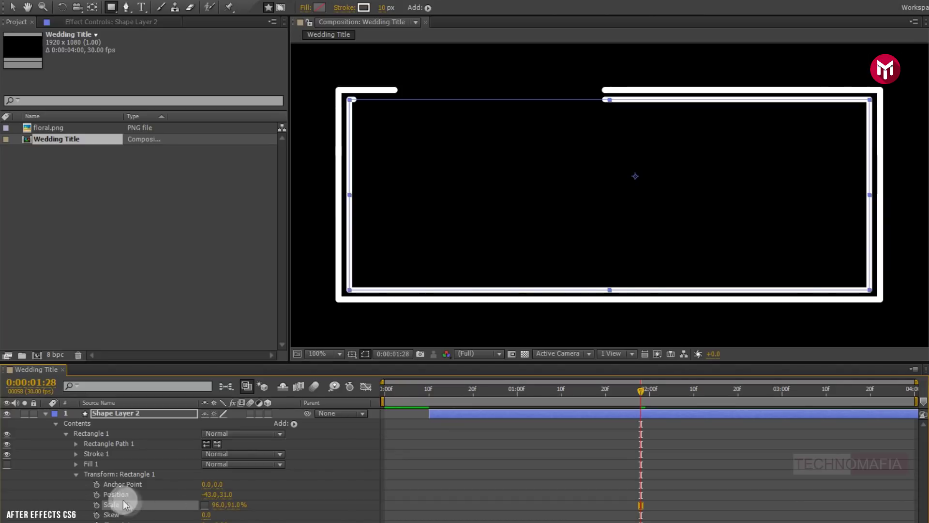
Set the inner rectangle's stroke width to 3 and collapse its stroke properties
left_click(76, 454)
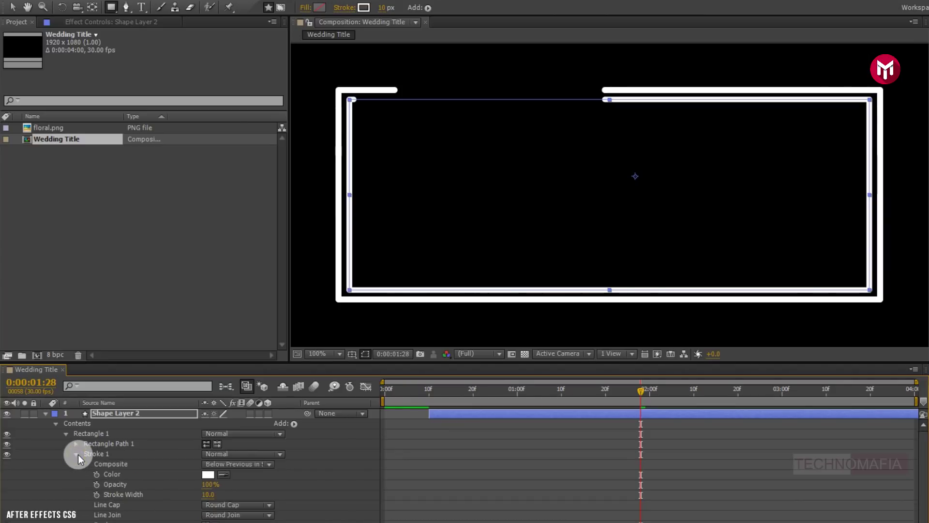
left_click(207, 495)
type("6")
key("Return")
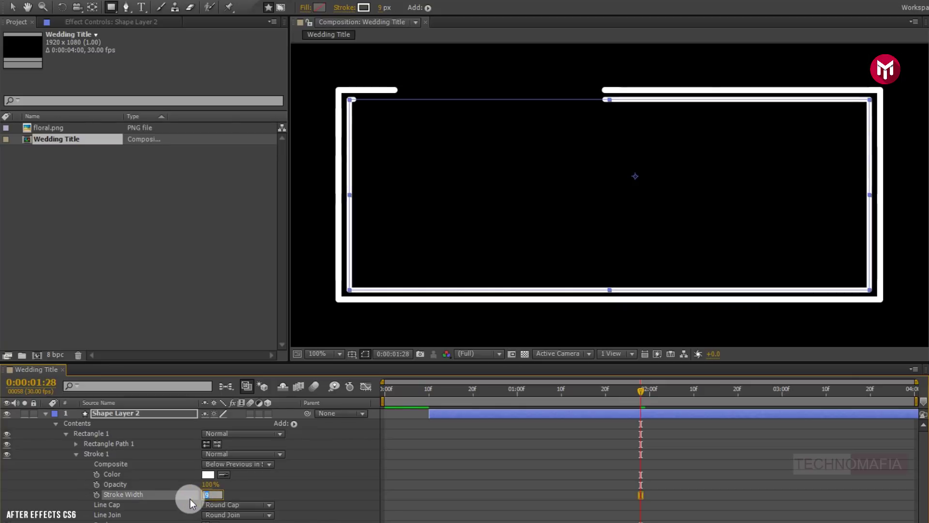
type("3")
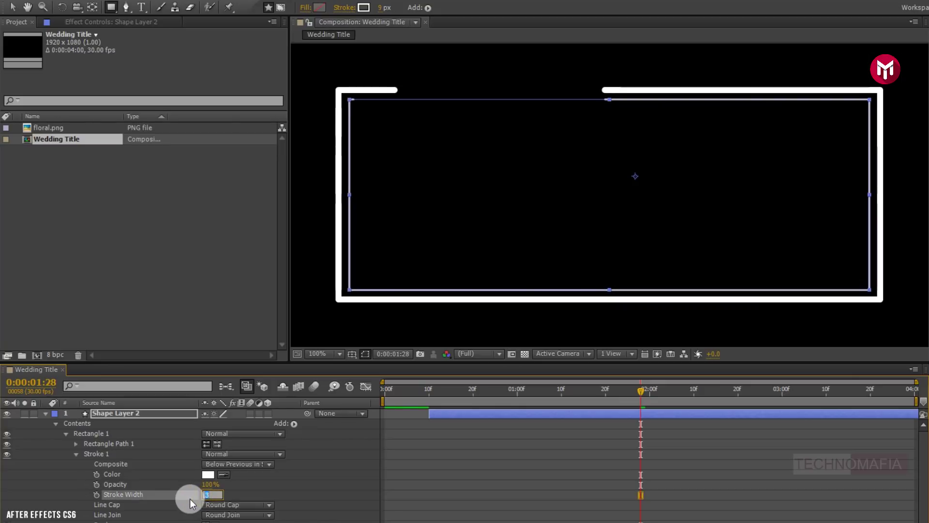
left_click(76, 498)
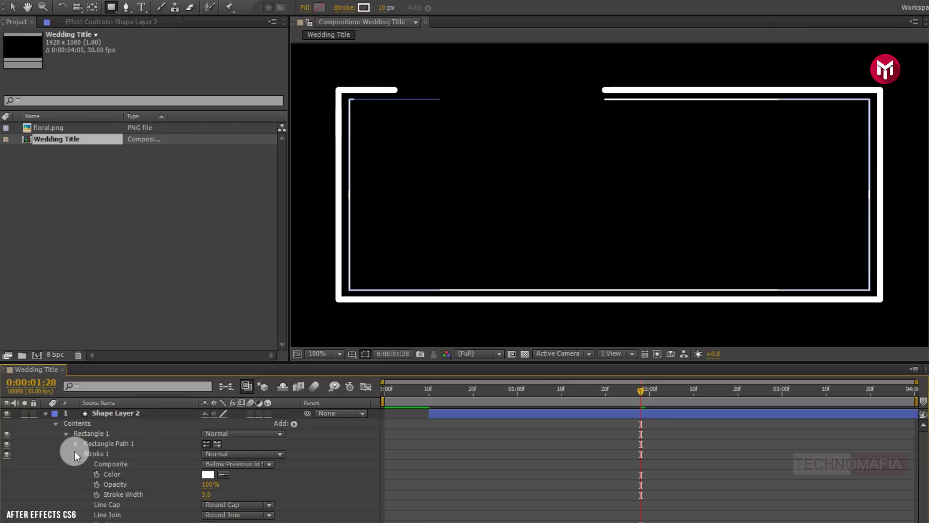
left_click(74, 454)
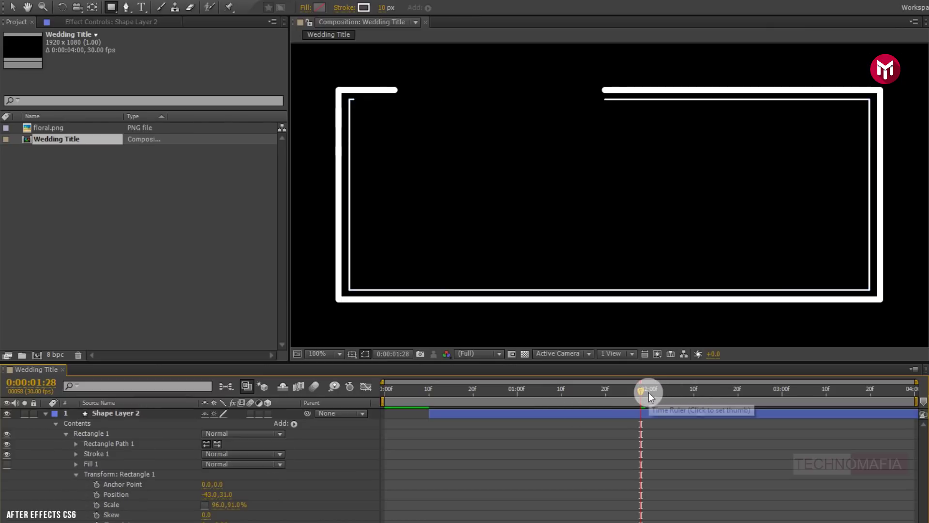
Preview the drawing animation of both frames from the start of the composition
left_click_drag(649, 392, 676, 393)
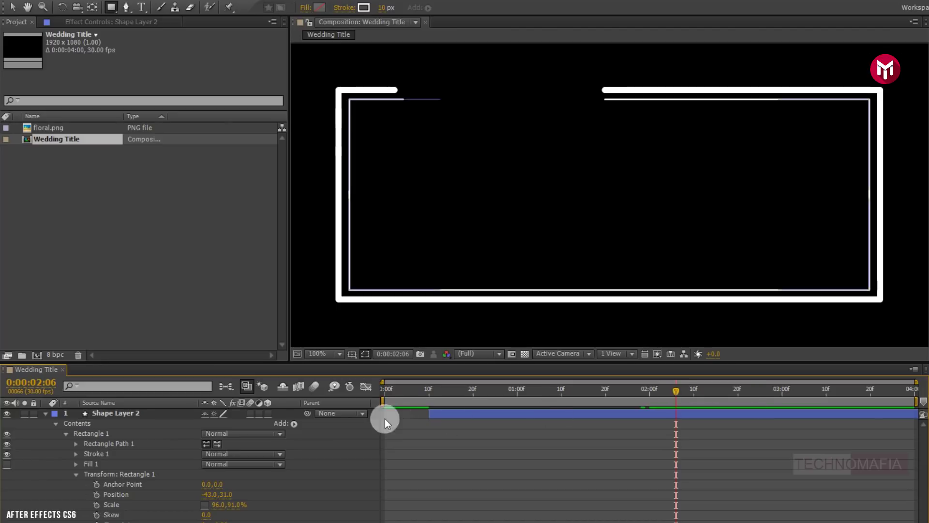
left_click(386, 390)
key("space")
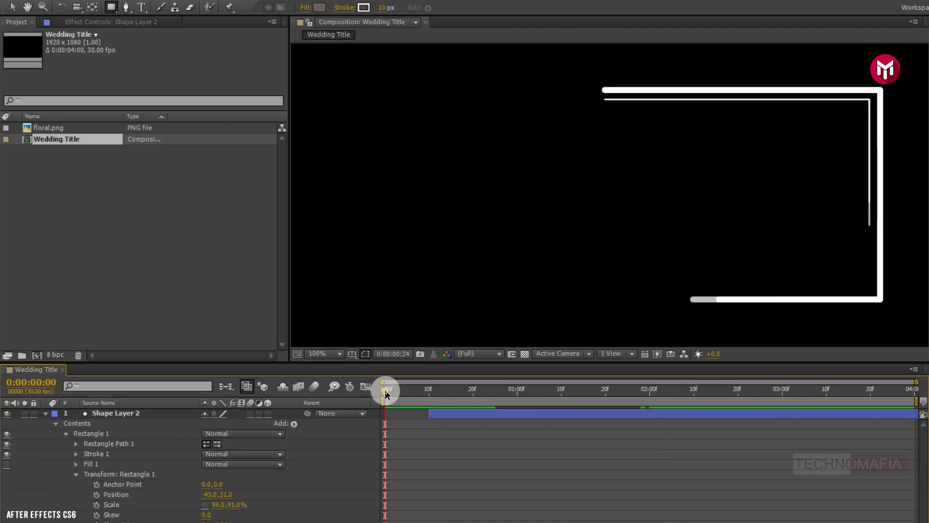
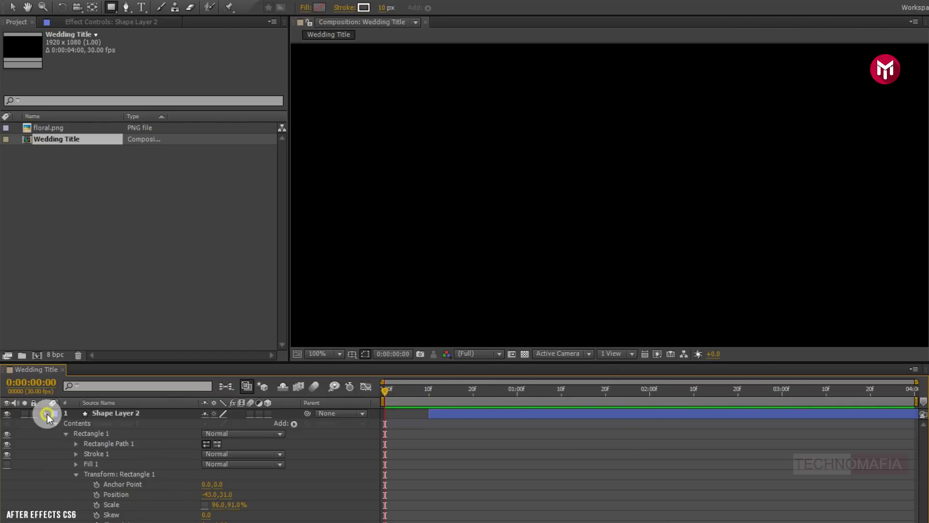
Pre-compose Shape Layer 1 and Shape Layer 2 together into a new composition named Shape, moving all attributes
left_click(110, 421)
left_click(112, 414, "shift")
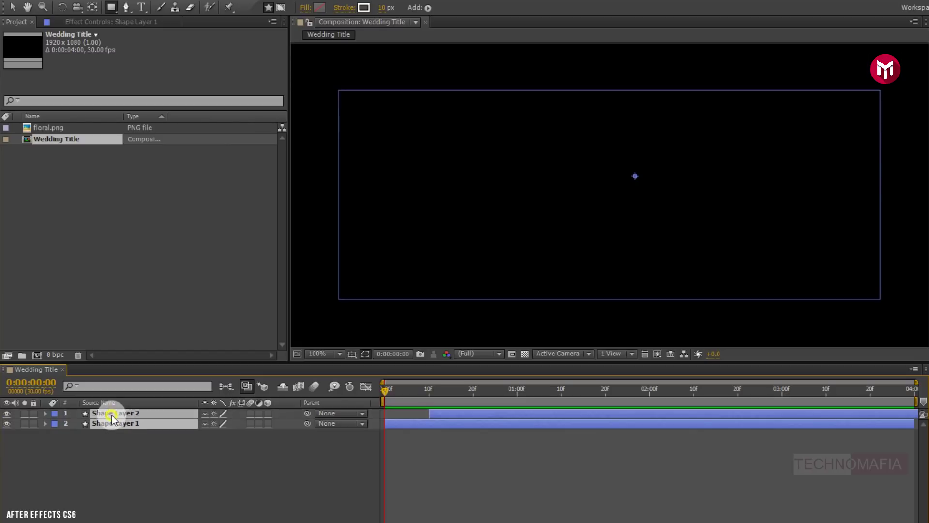
right_click(111, 415)
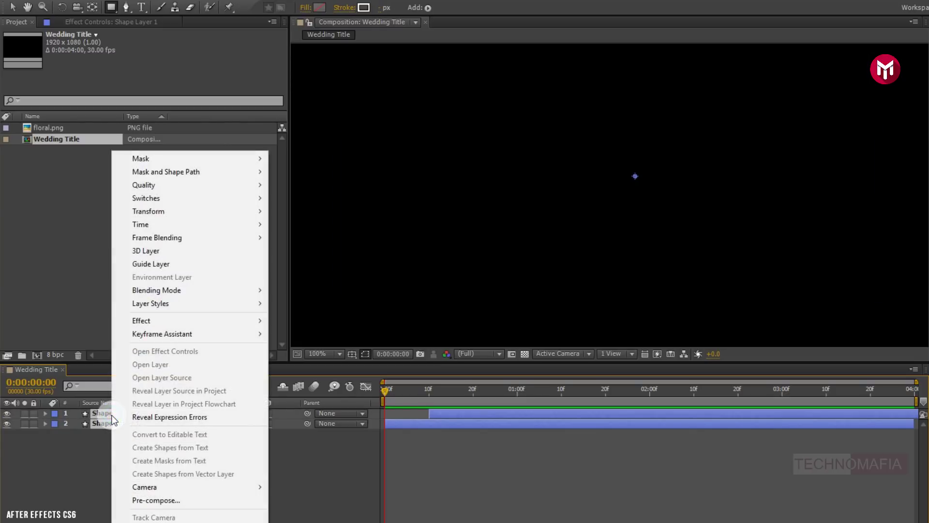
left_click(158, 499)
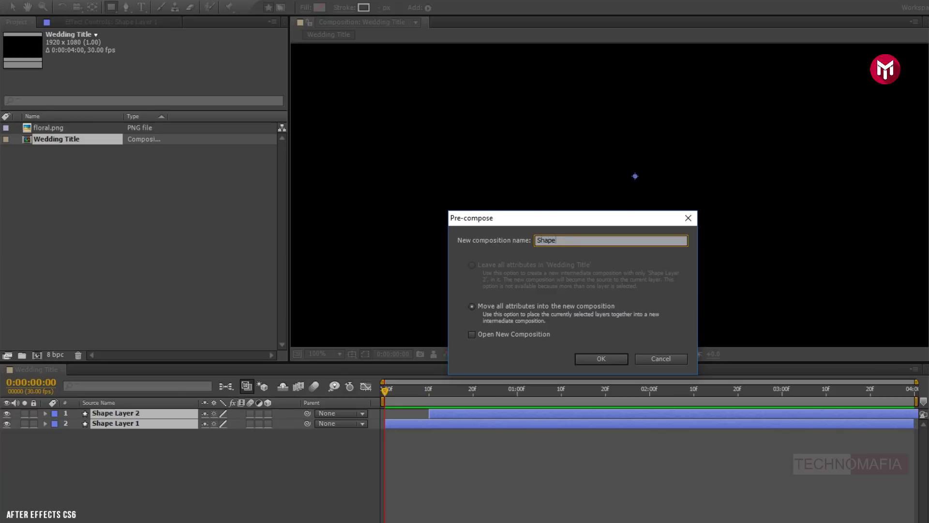
type("Shape")
left_click(586, 361)
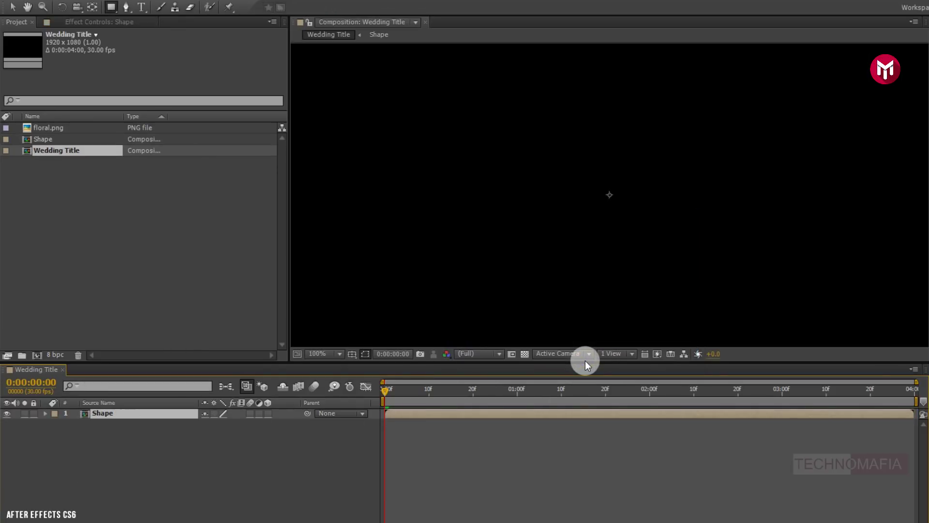
Keyframe the Shape layer's opacity from 0% at 0:00:00:00 to 100% at 0:00:02:00, and preview the fade-in
left_click(137, 417)
key("t")
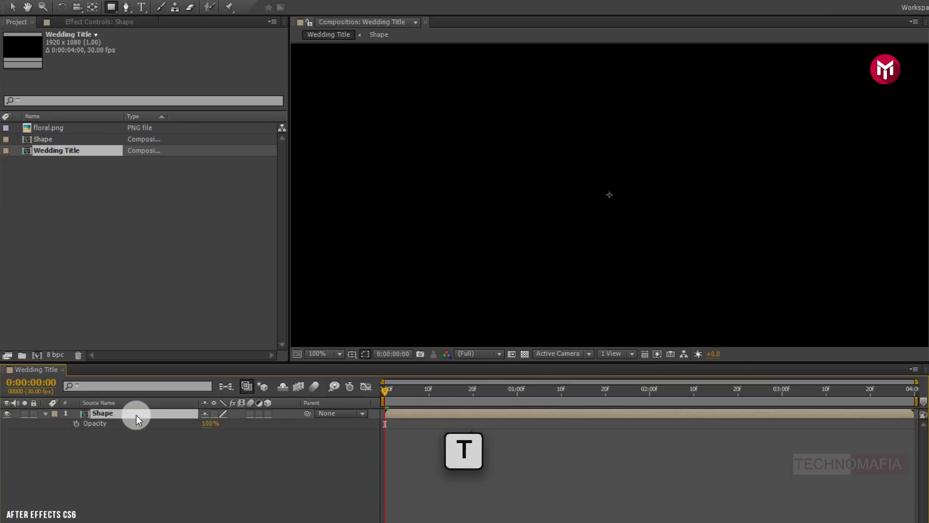
left_click(651, 390)
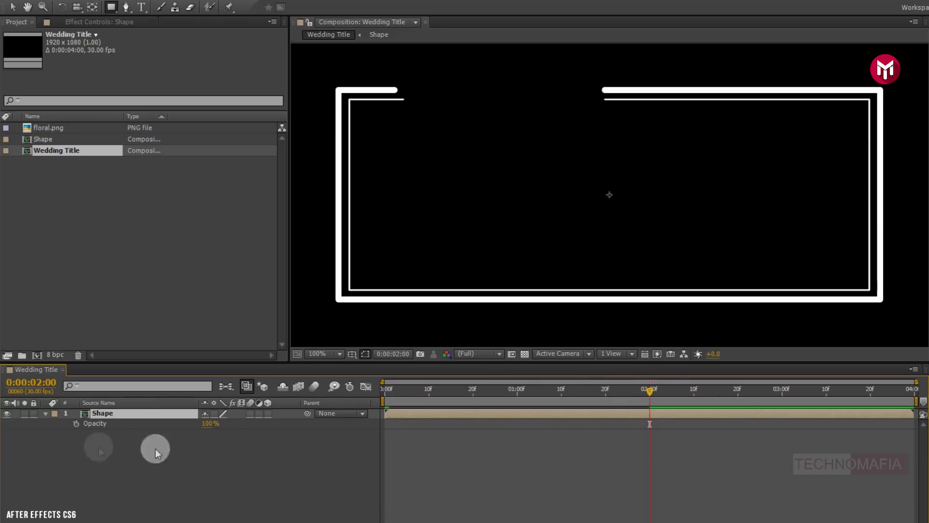
left_click(76, 424)
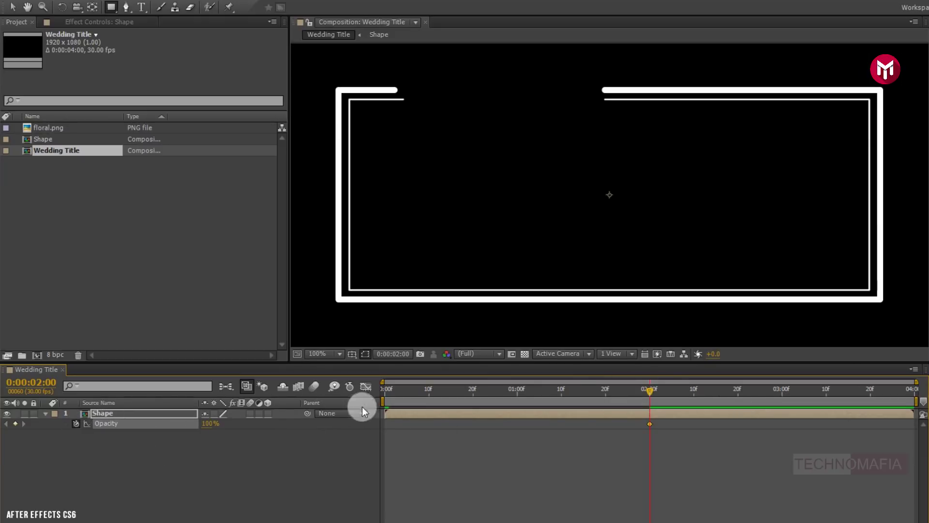
left_click(384, 391)
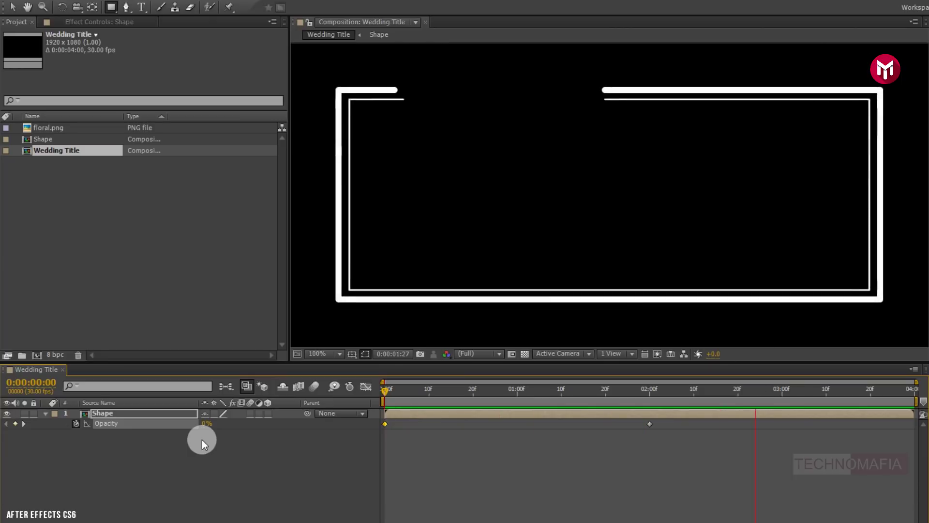
left_click(202, 439)
left_click(46, 415)
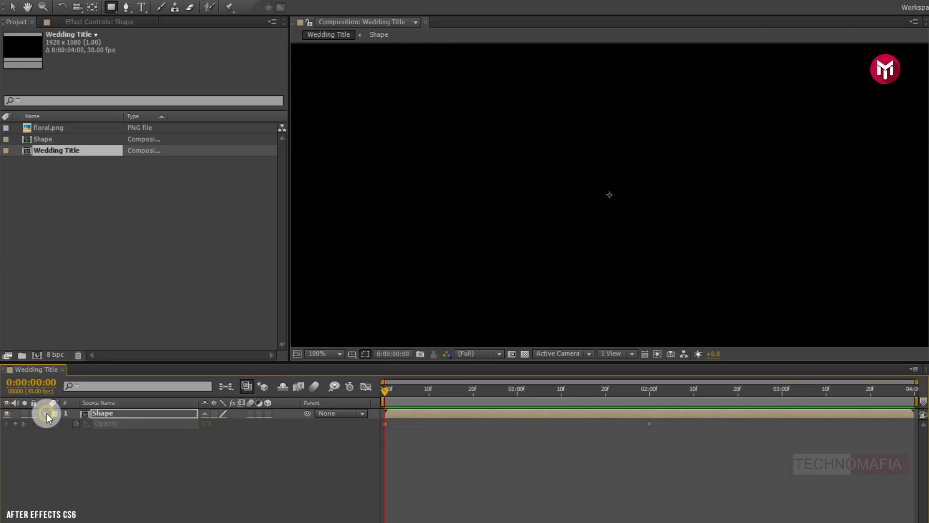
At 0:00:02:16, add a text layer inside the frame with the couple's first names joined by an ampersand
left_click(722, 392)
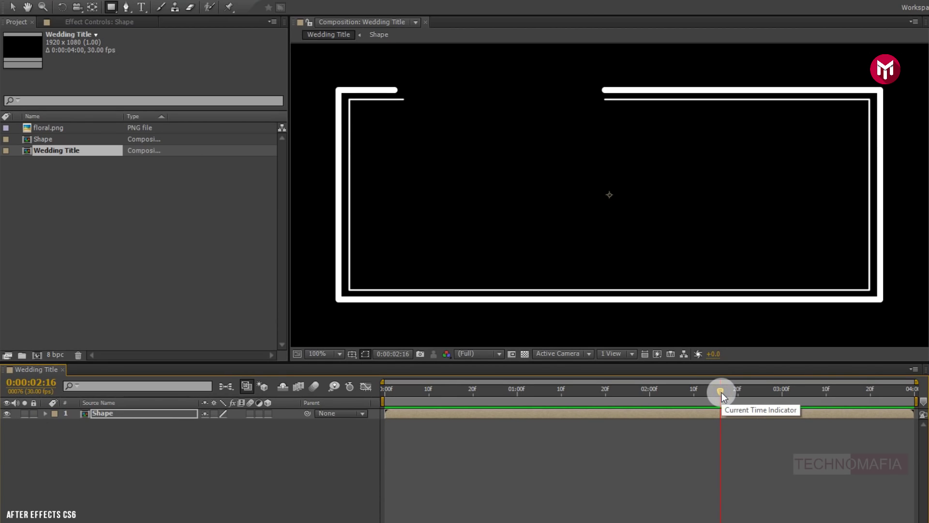
left_click(140, 8)
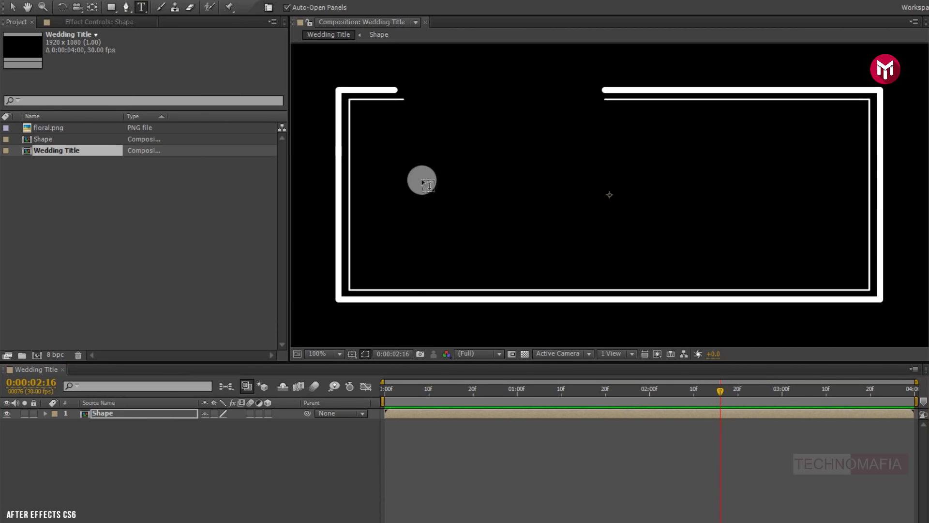
left_click(444, 191)
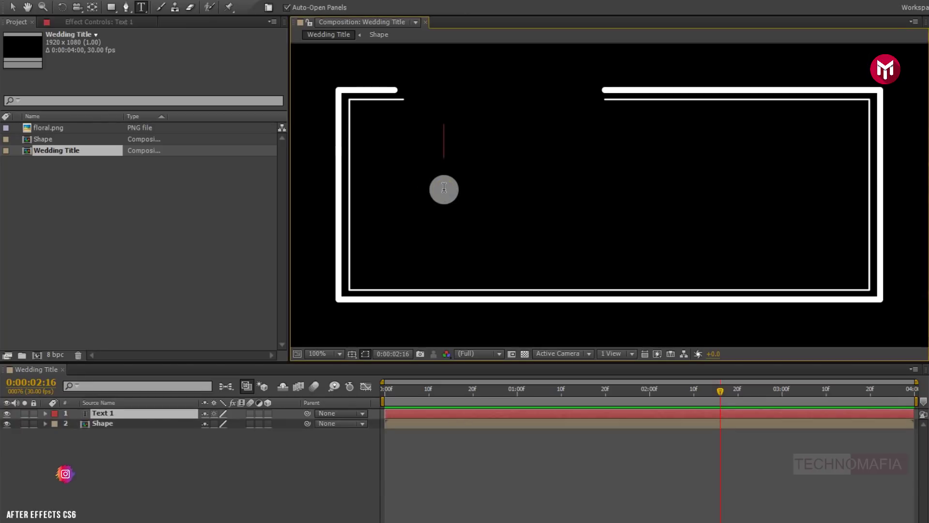
type("Mic")
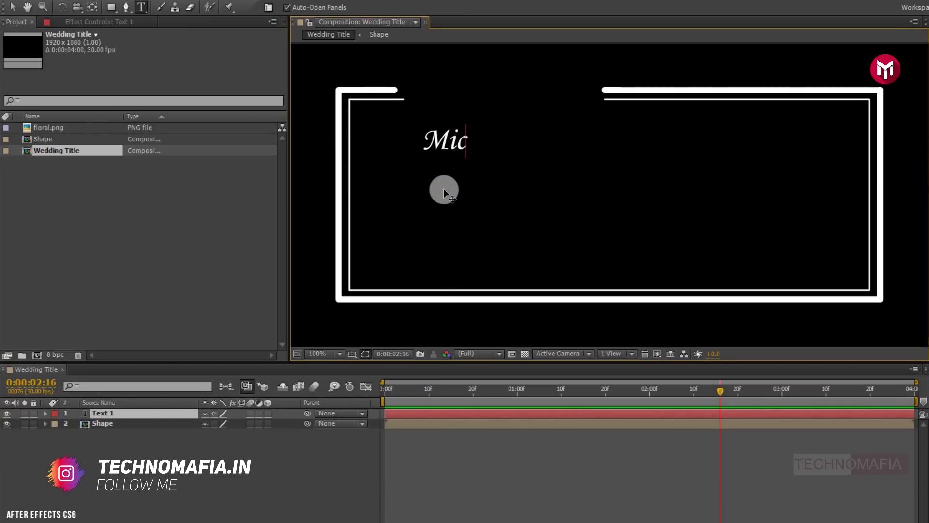
type("ha")
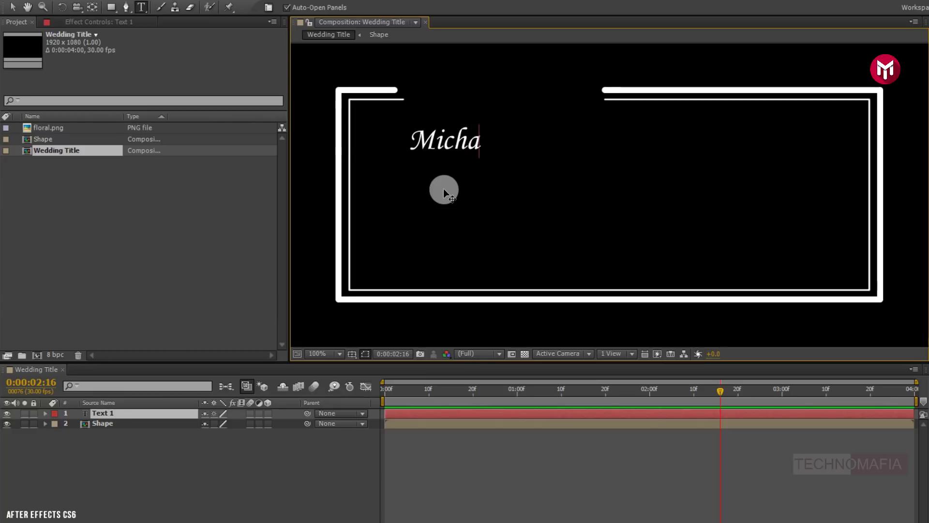
type("el")
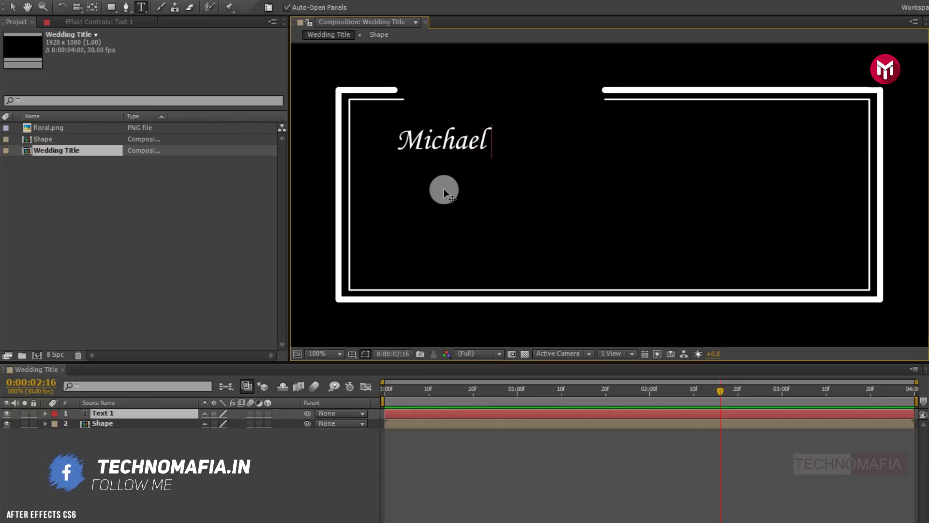
type(" & Sara")
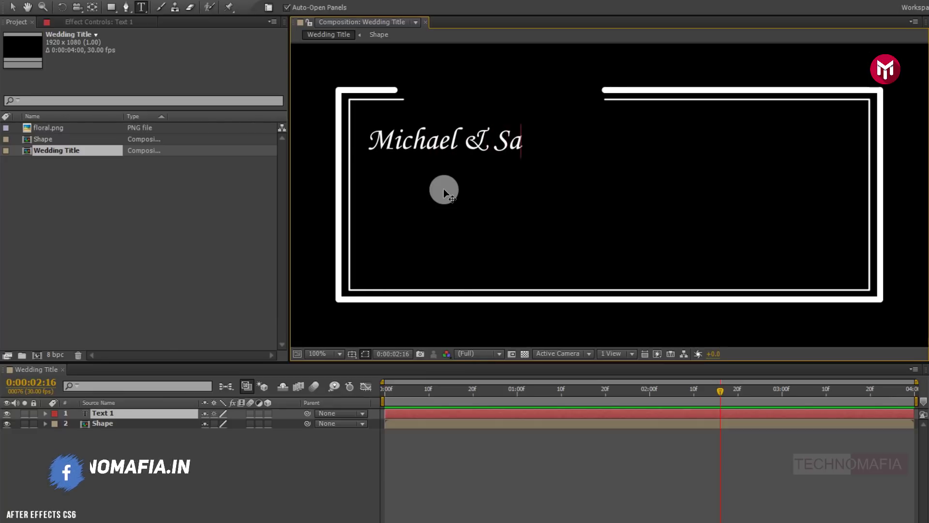
Change the font of the entire names text to Edwardian Script ITC
left_click(461, 145)
key("ctrl+a")
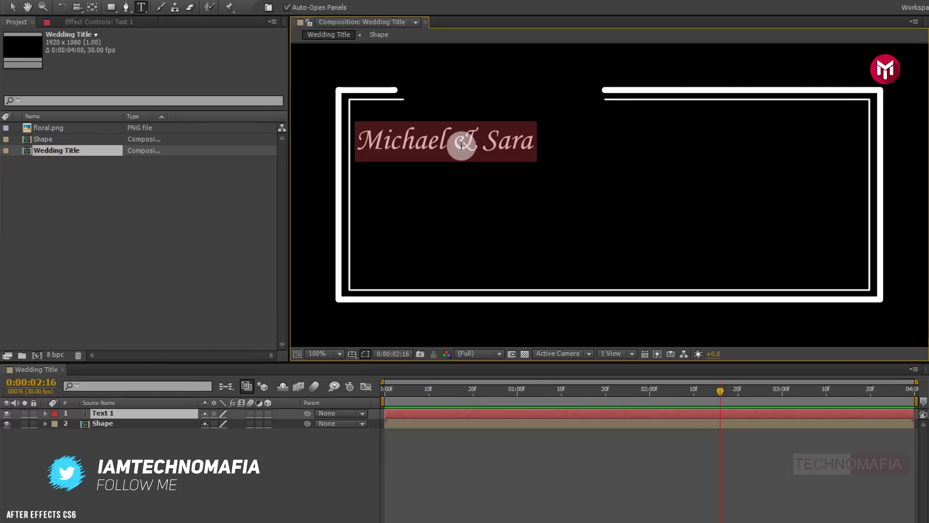
left_click(801, 385)
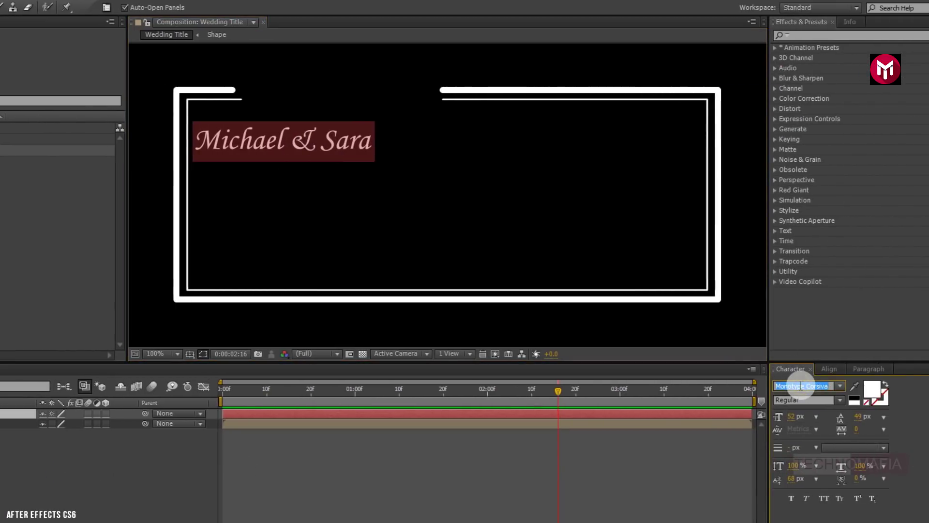
type("Ed Wood Movies")
key("Return")
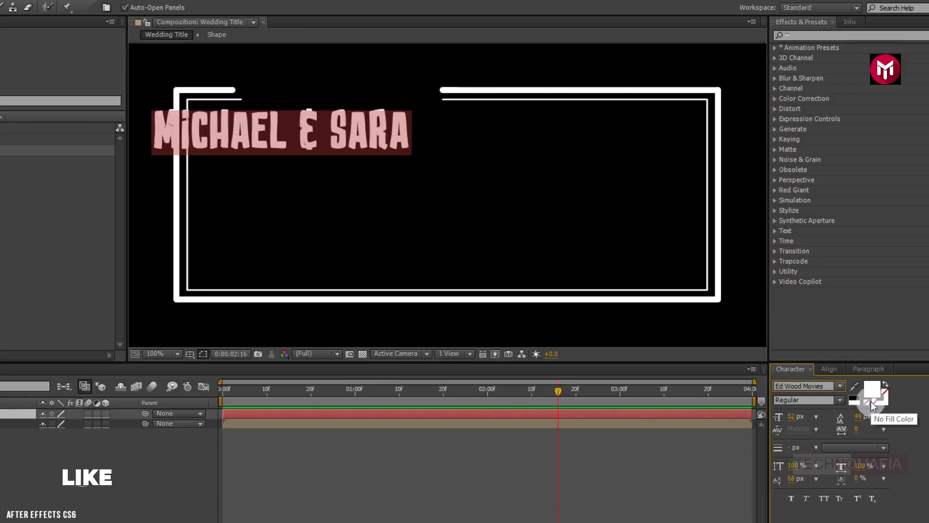
key("Down")
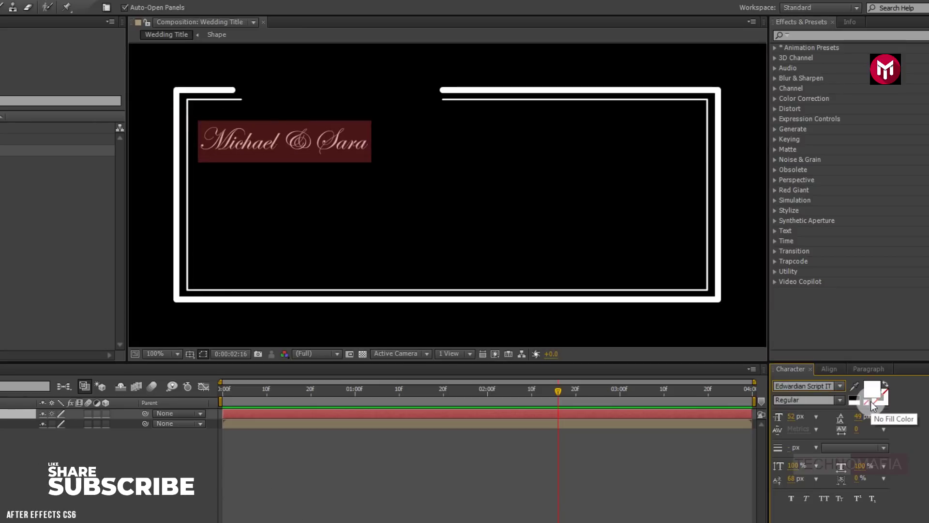
Enlarge the couple's names text to about 110 px and center it horizontally and vertically in the composition
left_click_drag(794, 422, 833, 424)
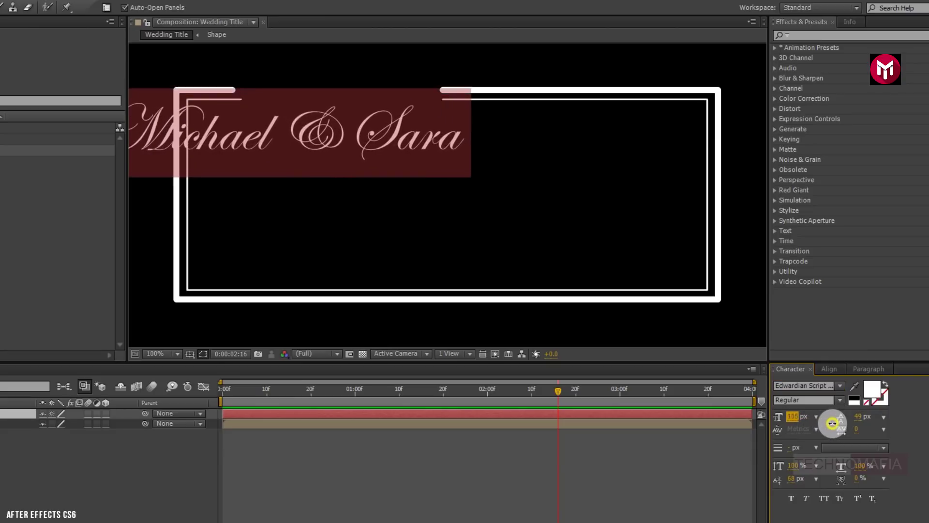
left_click(829, 369)
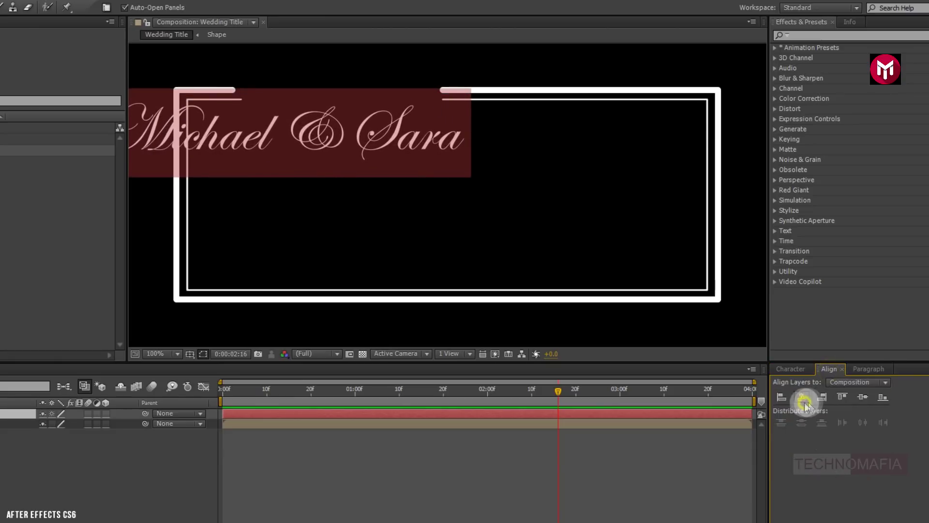
left_click(801, 397)
left_click(863, 397)
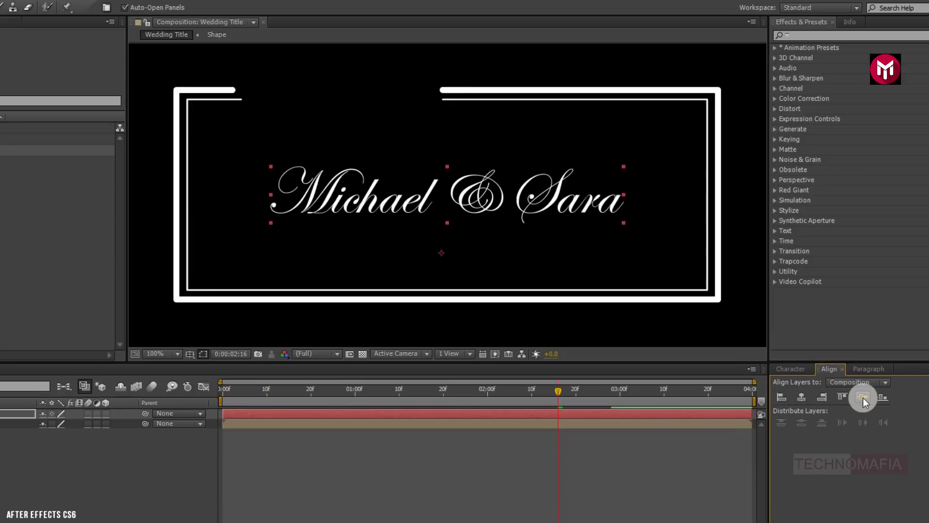
Set the font size of the centered names text to 116 px and deselect the layer
left_click(790, 369)
left_click(794, 423)
left_click_drag(794, 417, 799, 417)
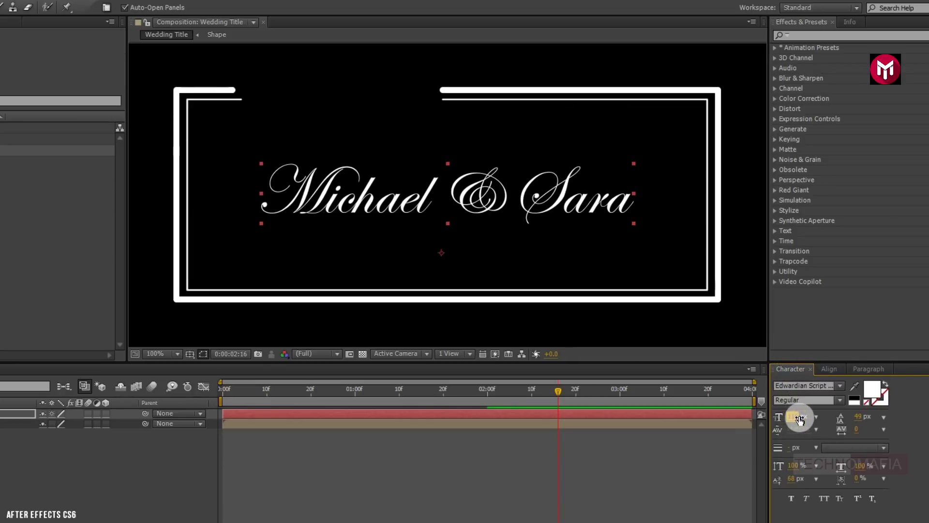
left_click(292, 493)
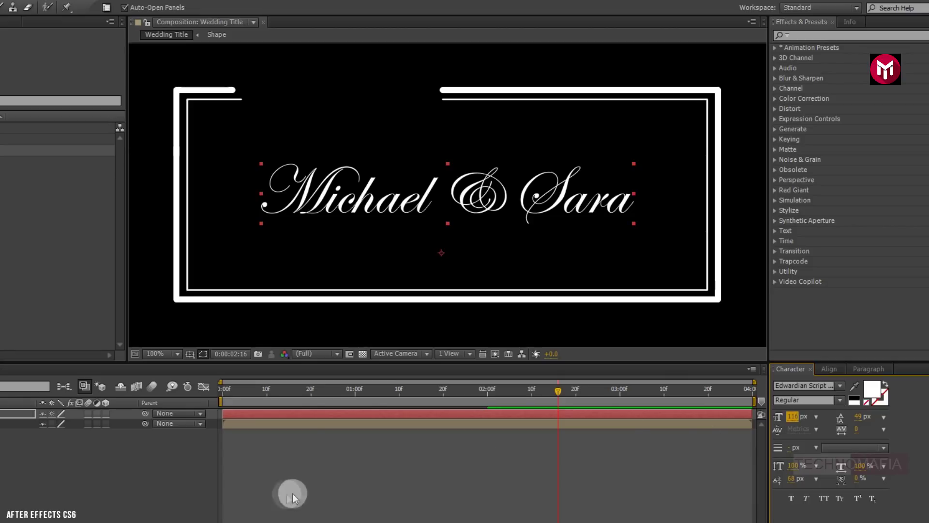
left_click(191, 496)
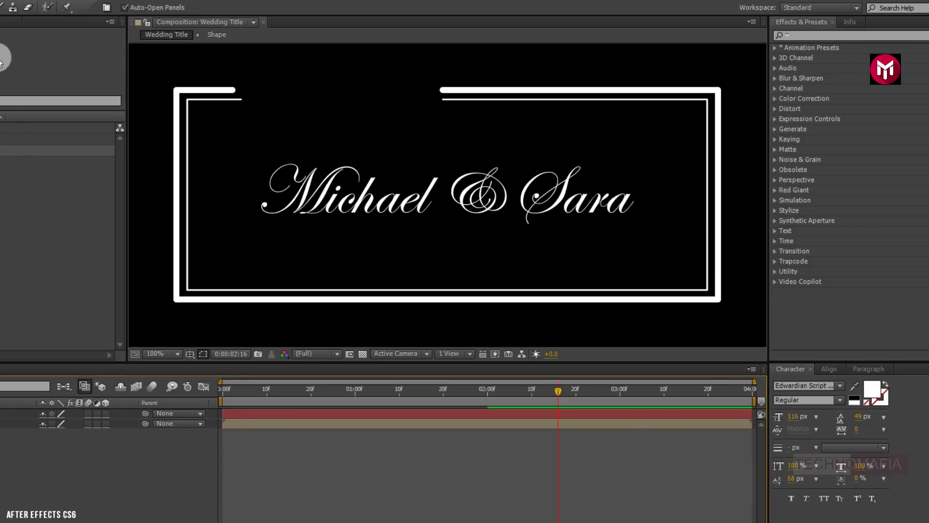
Add a new text layer reading "Wedding Day" above the couple's names
left_click(506, 131)
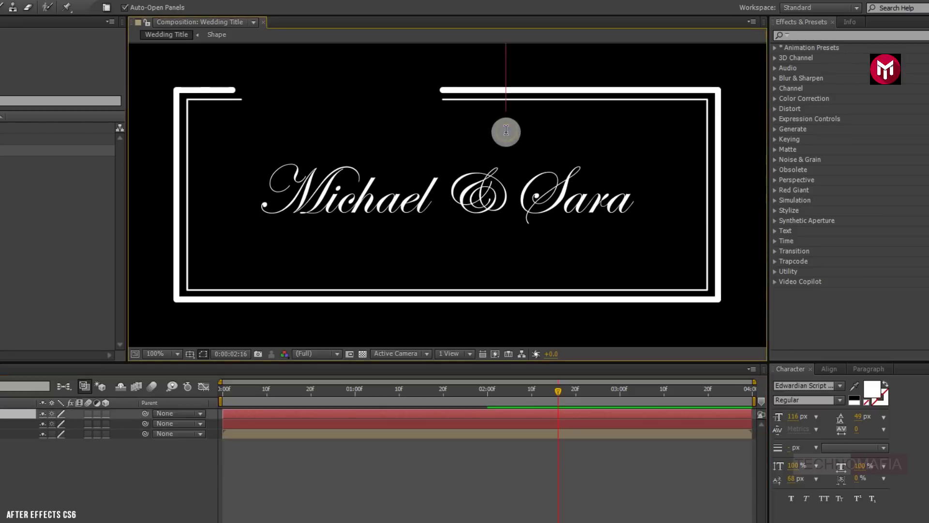
type("W")
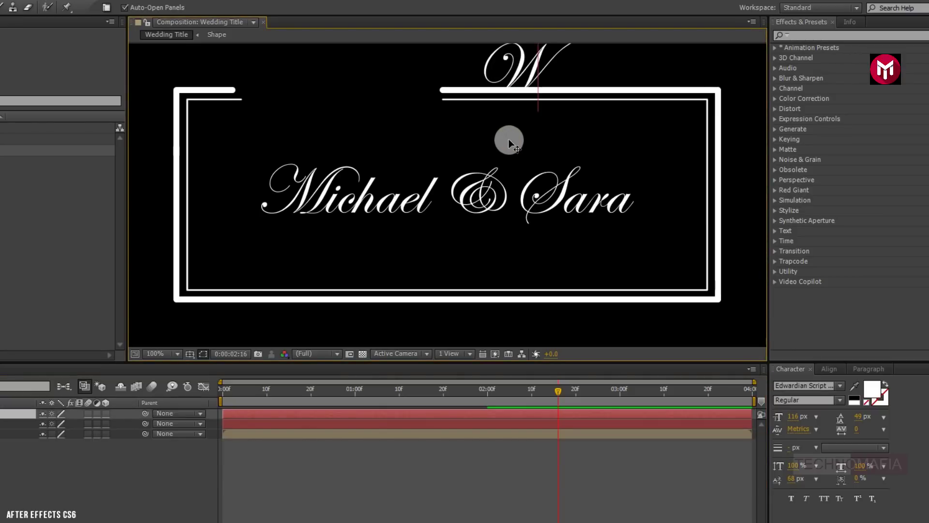
type("edding Day")
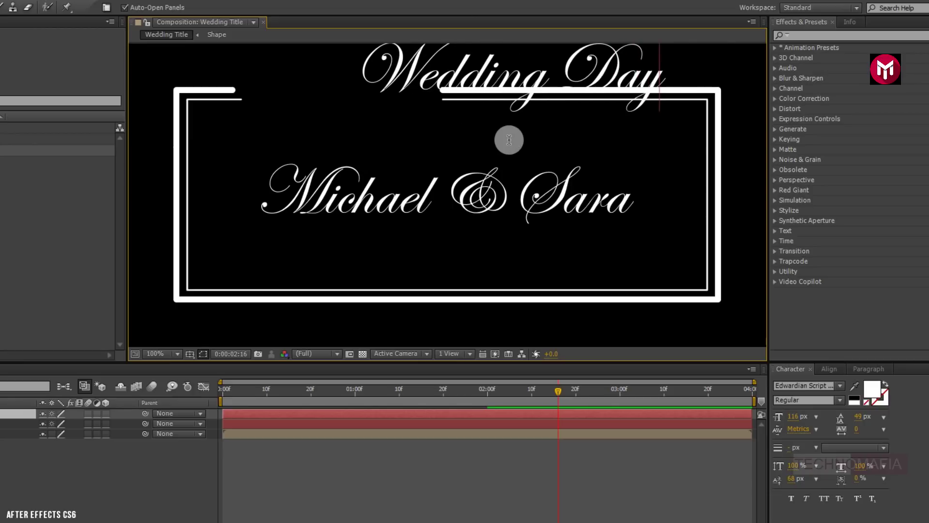
Change the whole "Wedding Day" text to the Monotype Corsiva font at 61 px
key("ctrl+a")
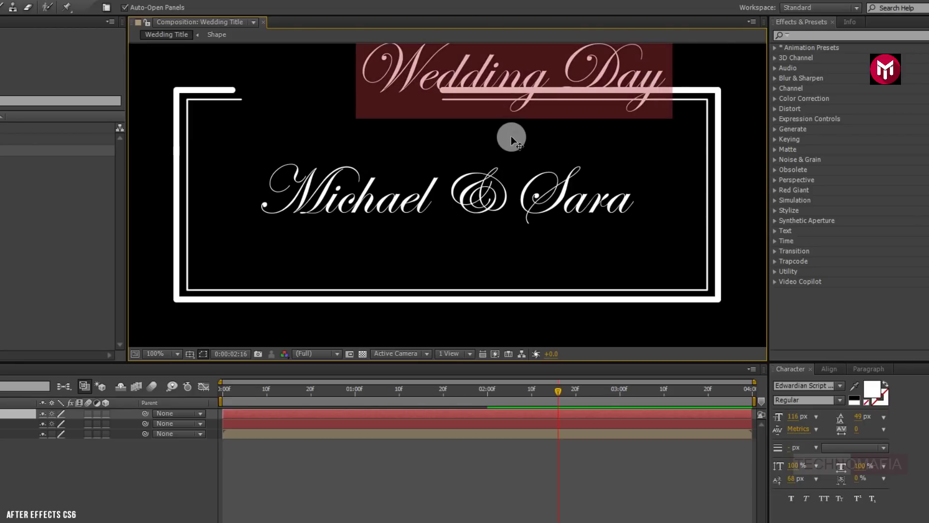
left_click(786, 385)
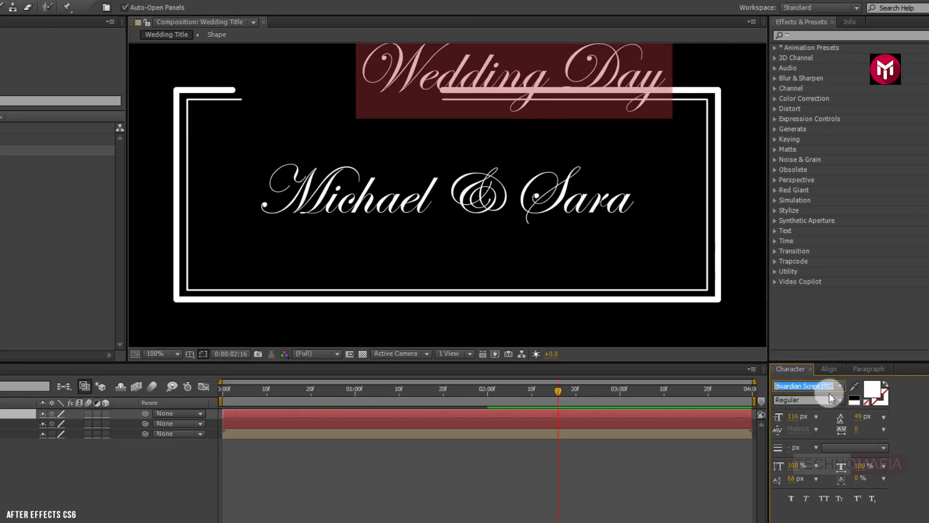
type("Monotype Corsiva")
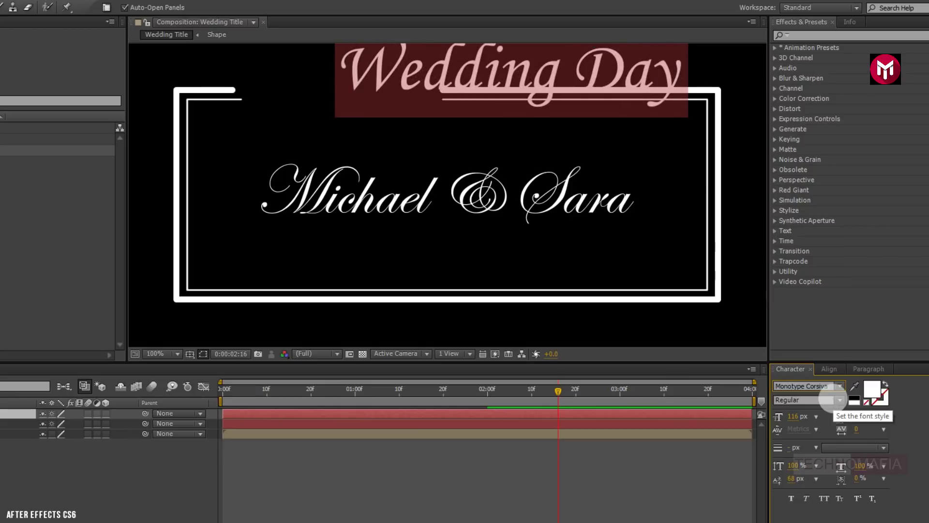
left_click_drag(791, 416, 766, 428)
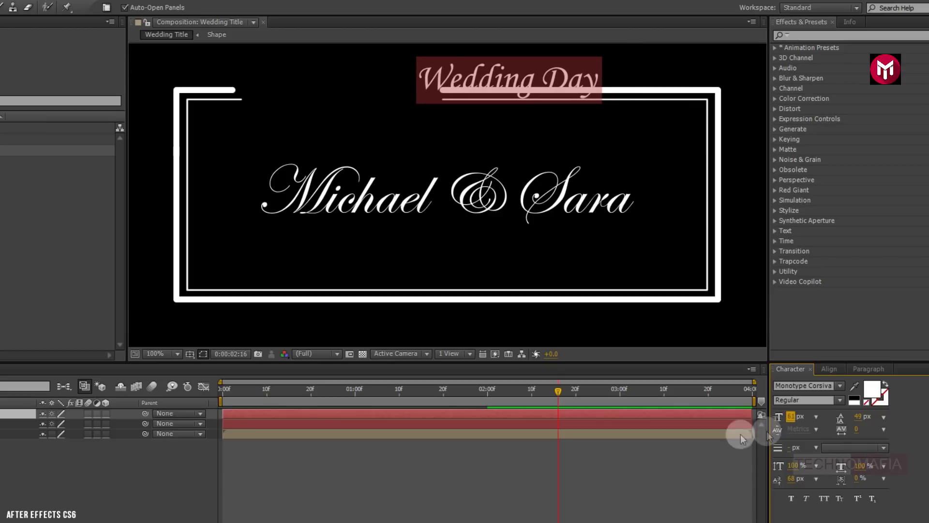
left_click(14, 414)
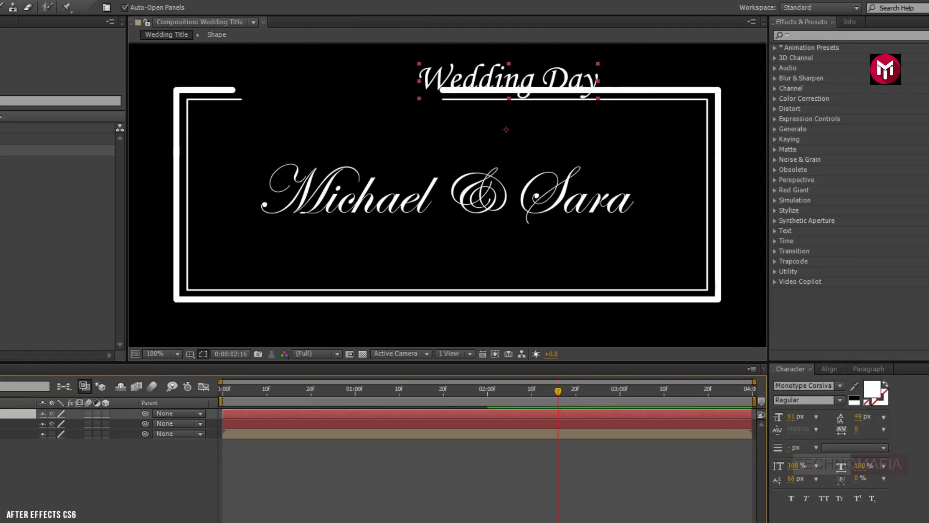
Reduce the "Wedding Day" text to 45 px and place it inside the frame, above the second name
left_click_drag(487, 76, 515, 114)
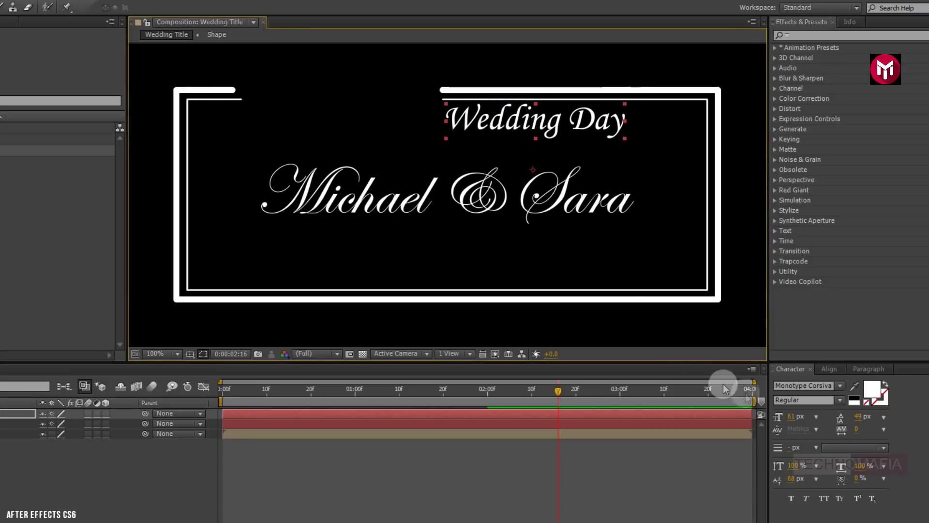
left_click_drag(789, 419, 786, 421)
left_click_drag(499, 122, 490, 120)
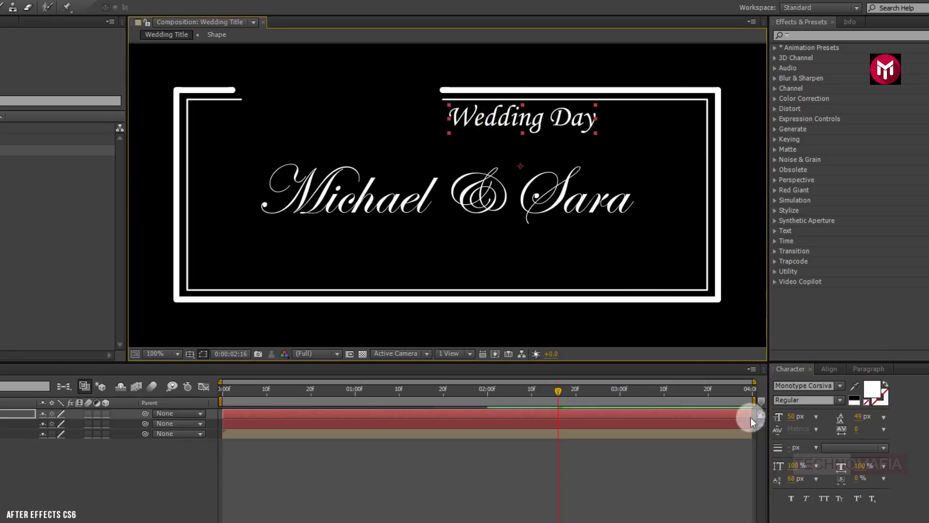
left_click_drag(789, 419, 785, 419)
left_click_drag(490, 118, 484, 118)
left_click(486, 121)
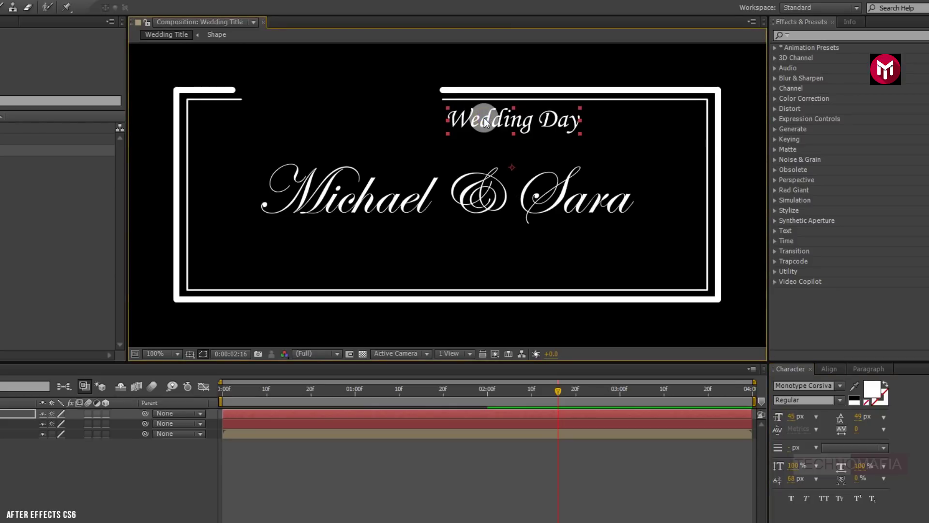
Duplicate the Wedding Day layer and place the copy centered below the couple's names
left_click(104, 413)
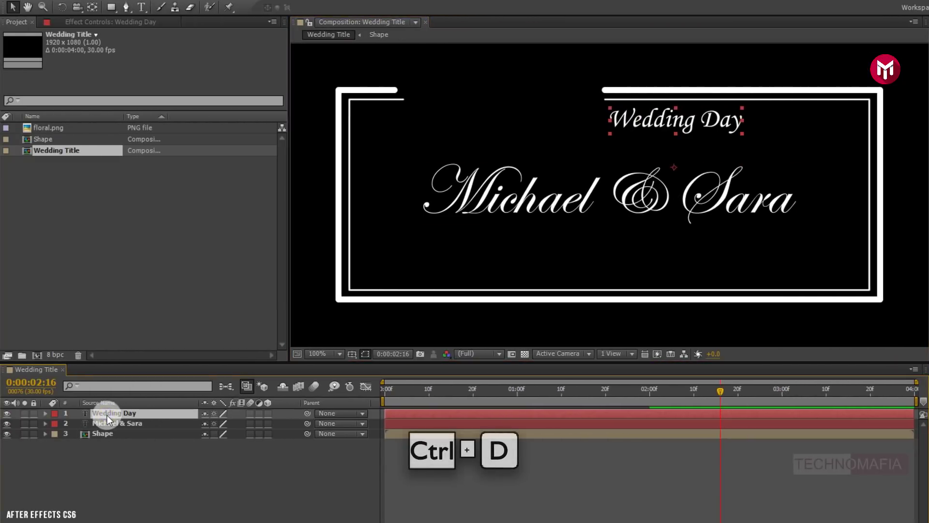
key("ctrl+d")
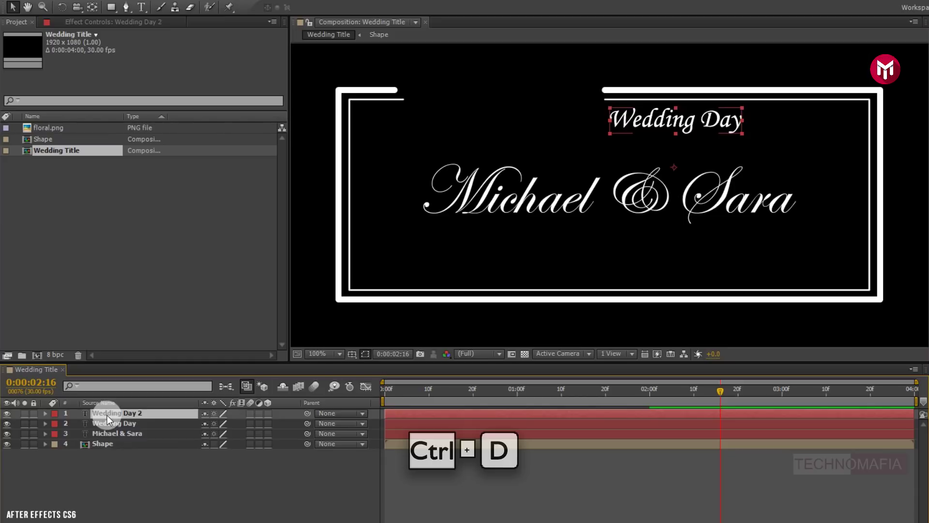
left_click_drag(643, 137, 580, 254)
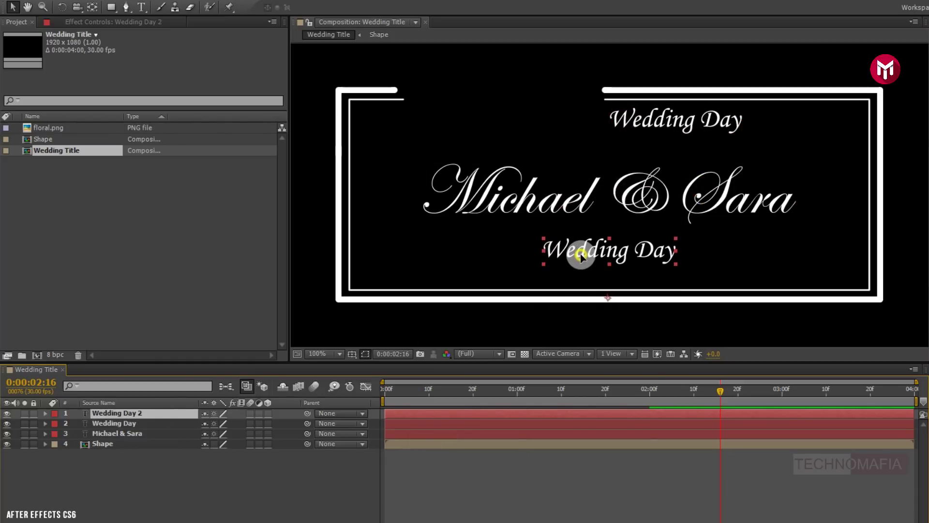
Replace the text of the lower copy with the date "14 - May - 19"
double_click(579, 255)
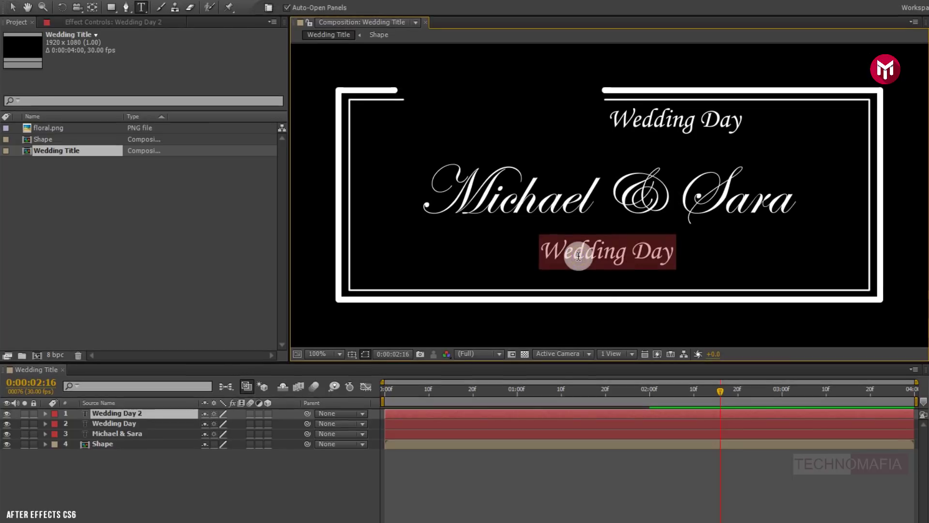
type("14 - May - ")
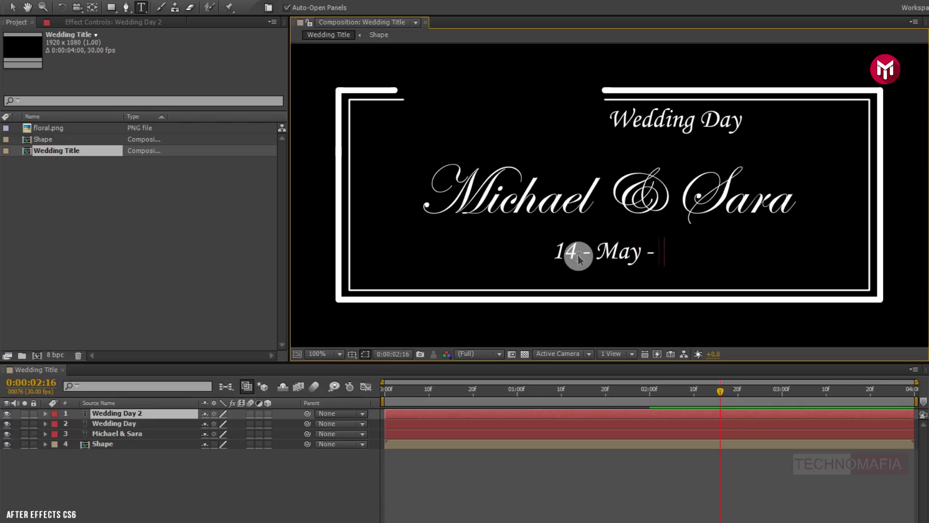
type("19")
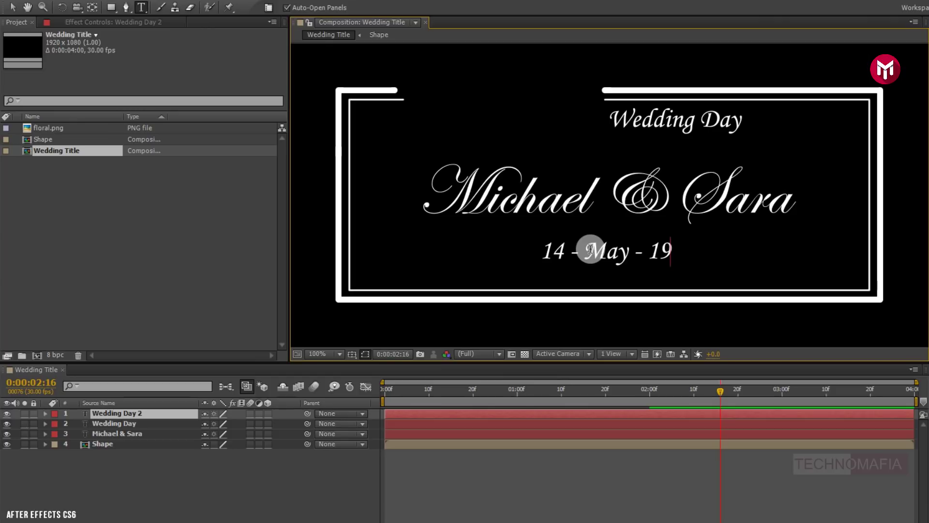
left_click(286, 493)
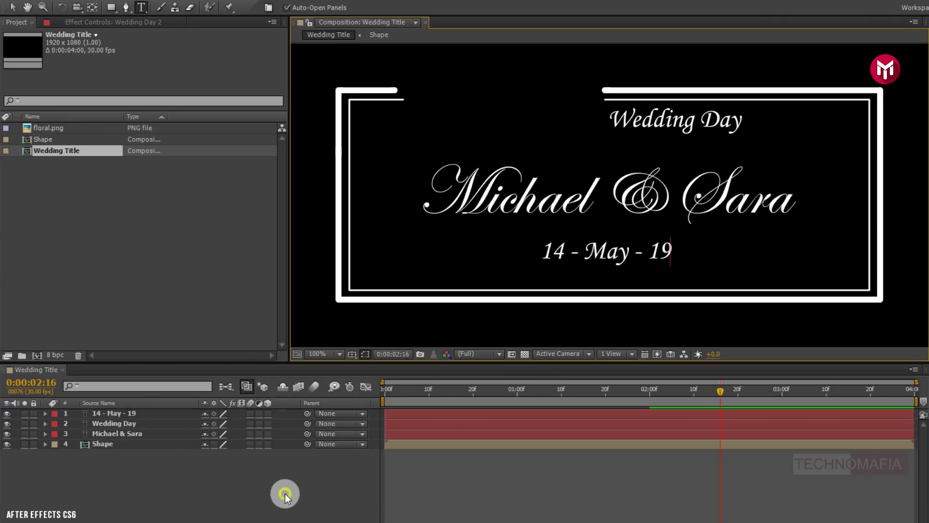
Enable per-character 3D on the couple's names layer and add a Tracking animator to it
left_click(138, 434)
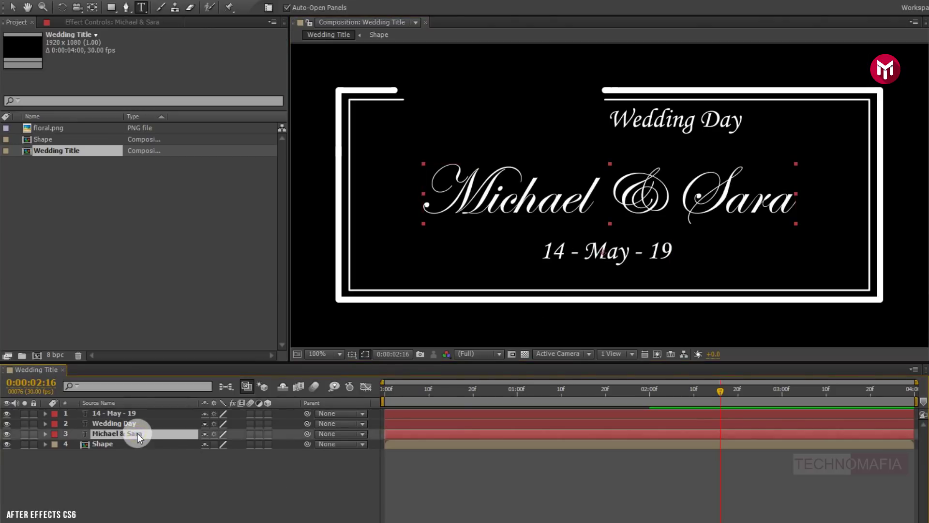
left_click(46, 433)
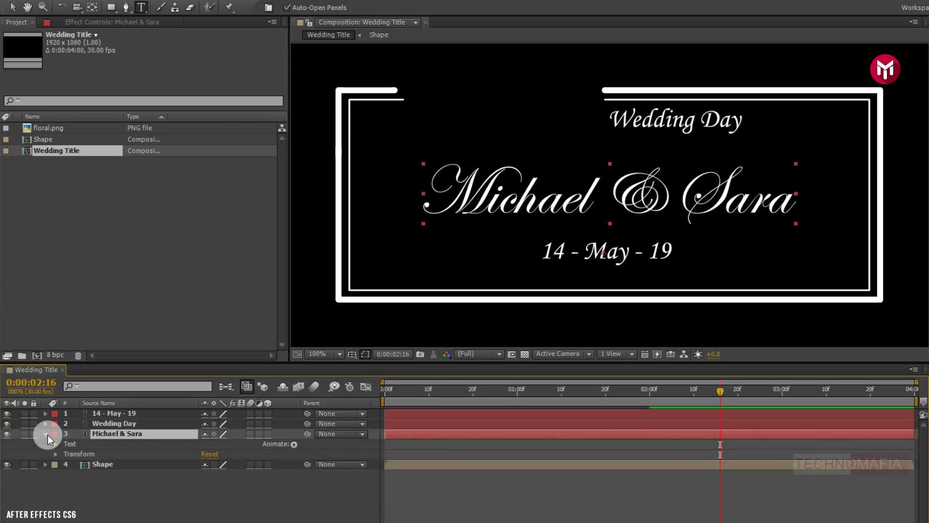
left_click(292, 445)
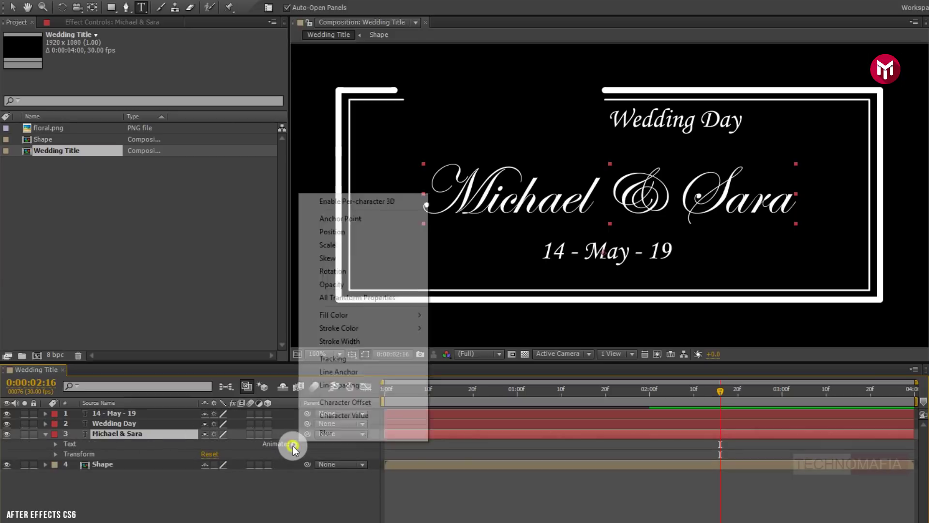
left_click(331, 201)
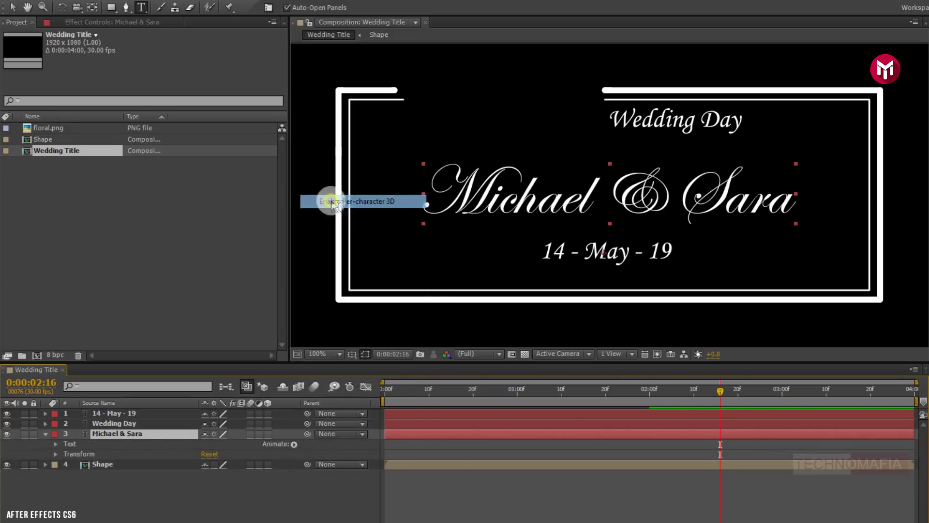
left_click(290, 426)
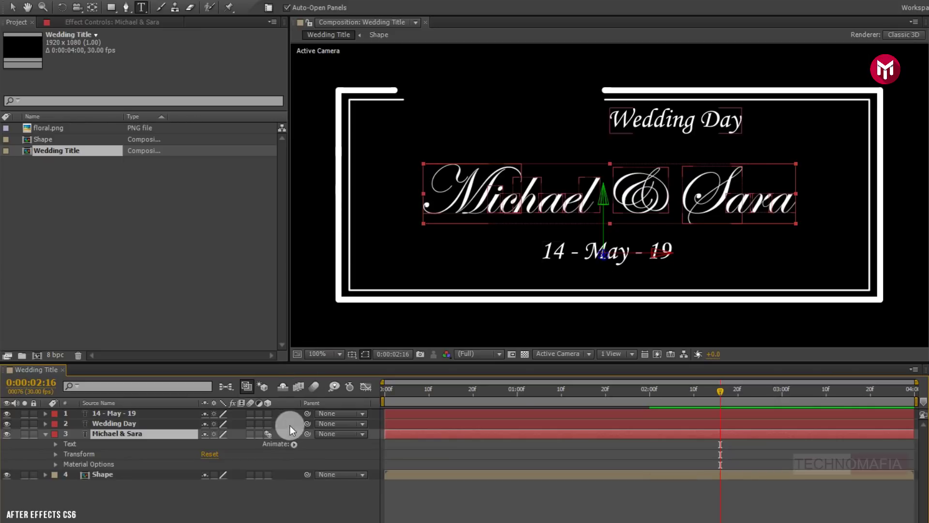
left_click(295, 445)
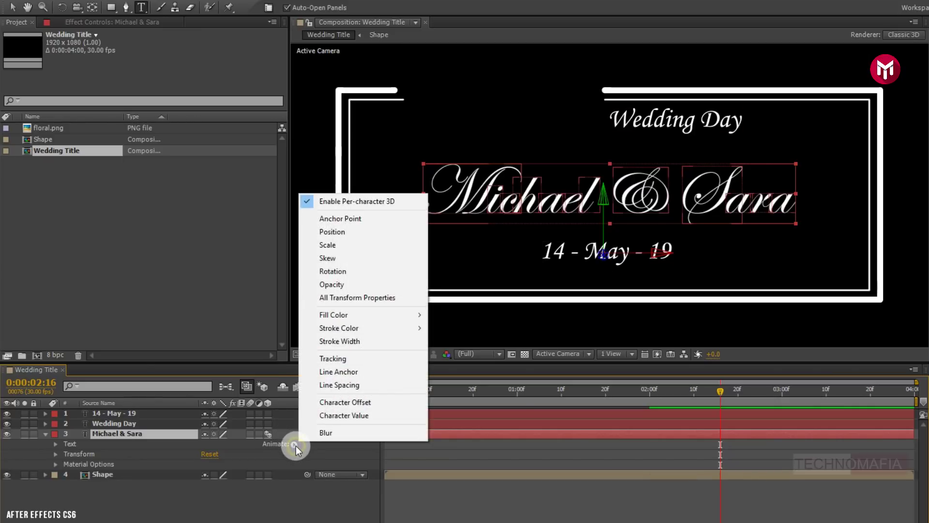
left_click(329, 360)
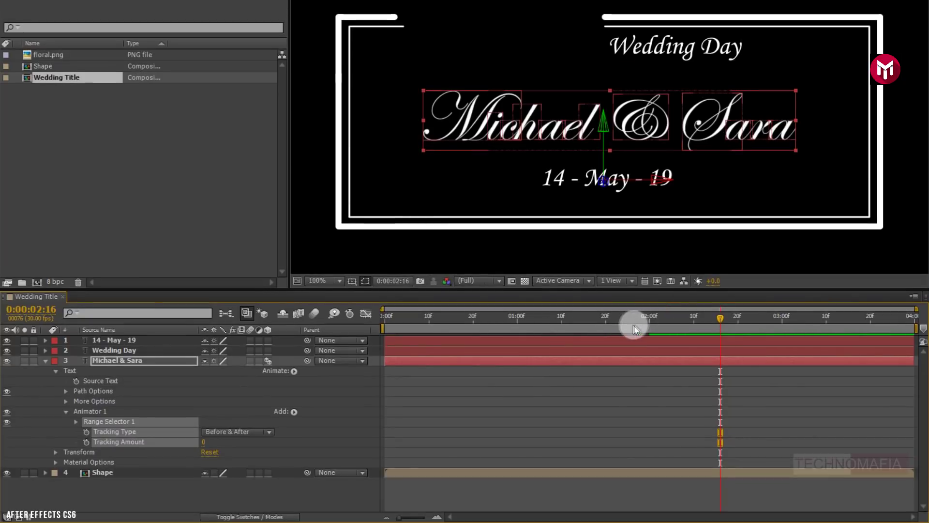
Add the Rotation property to Animator 1 on the couple's names layer, with the playhead at 0:00:01:10
left_click(562, 319)
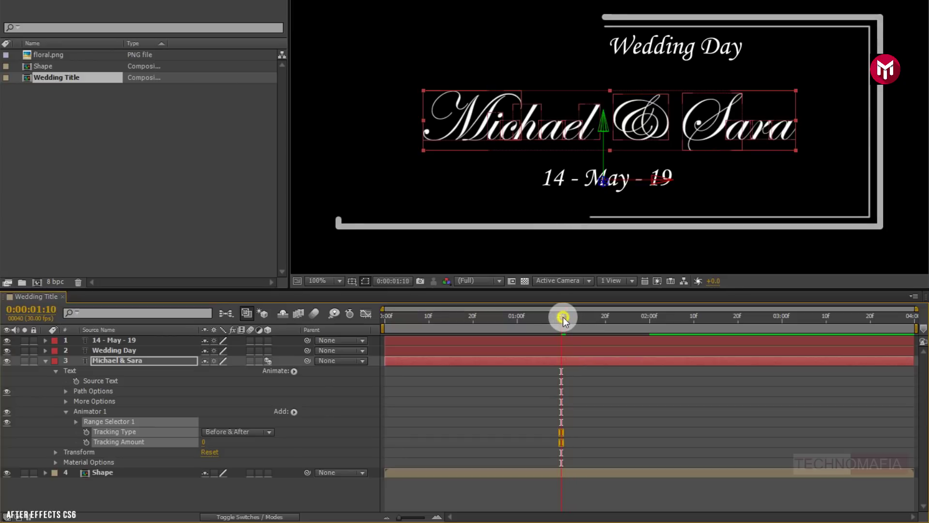
left_click(54, 436)
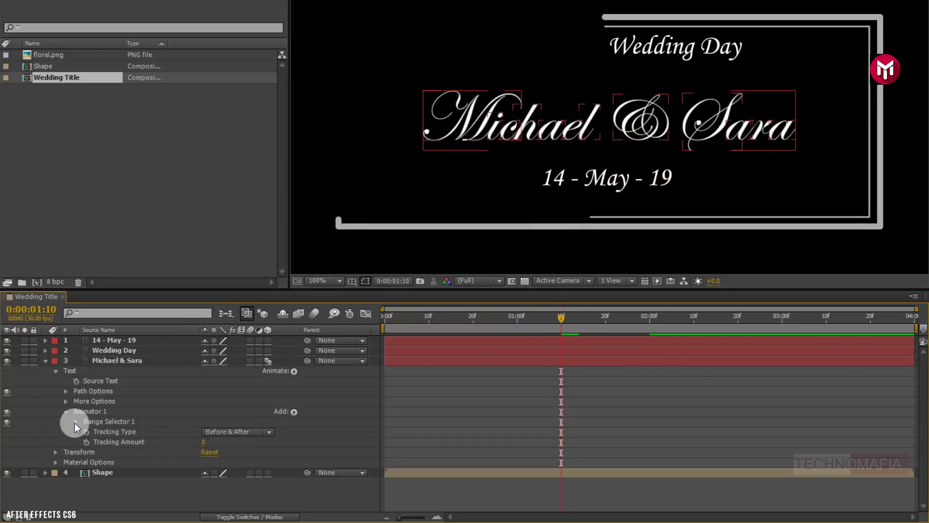
left_click(293, 412)
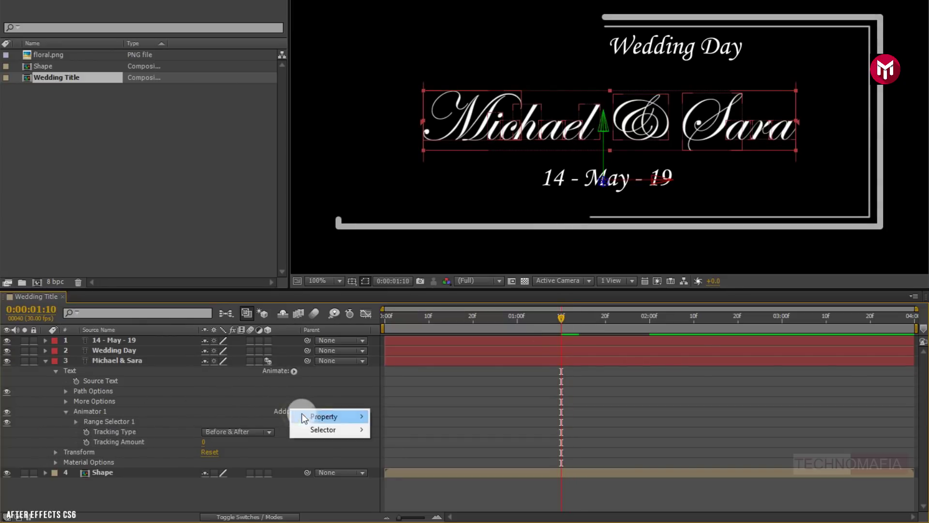
mouse_move(321, 416)
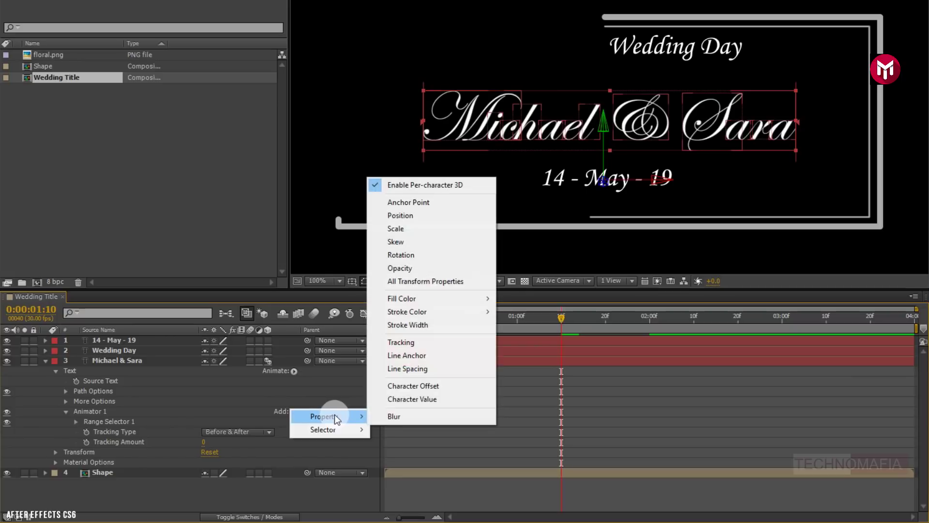
left_click(396, 254)
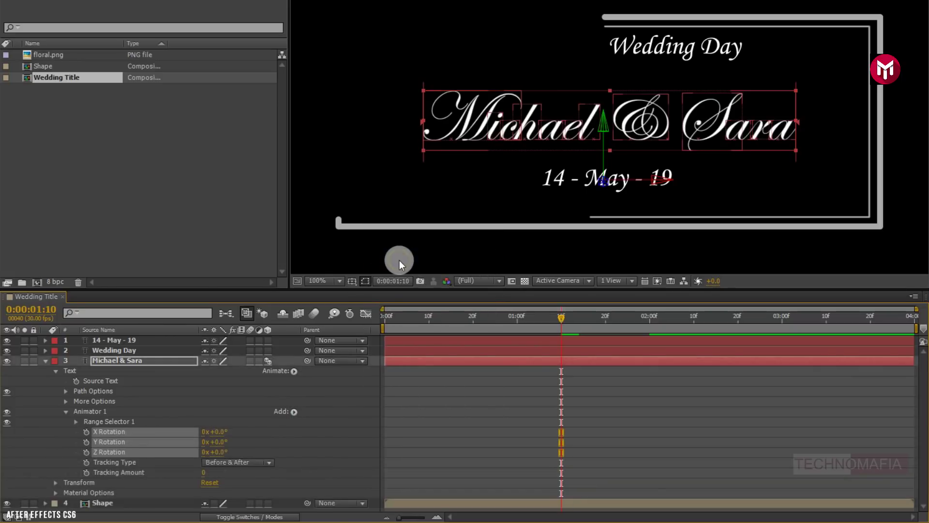
Animate the names' per-character Y Rotation from 90° at 0:00:01:10 to 0° at 0:00:02:00
left_click(650, 317)
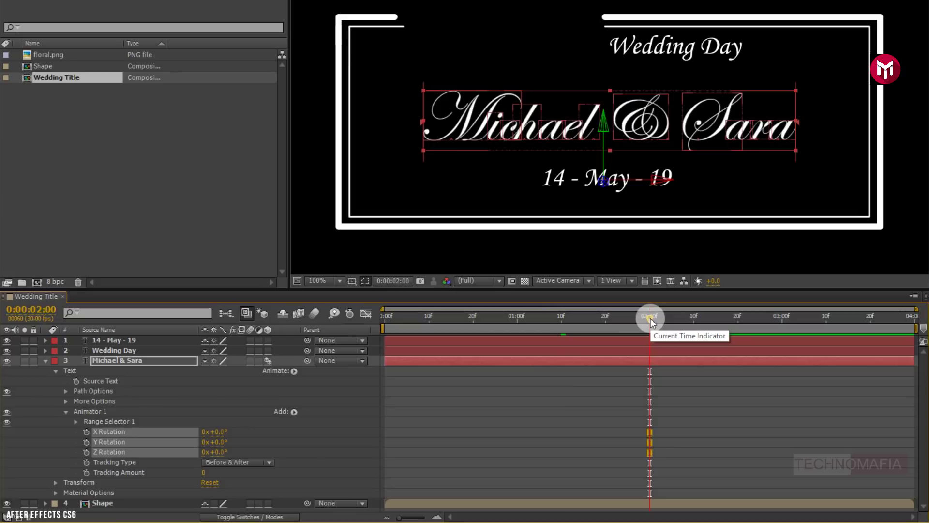
left_click(73, 459)
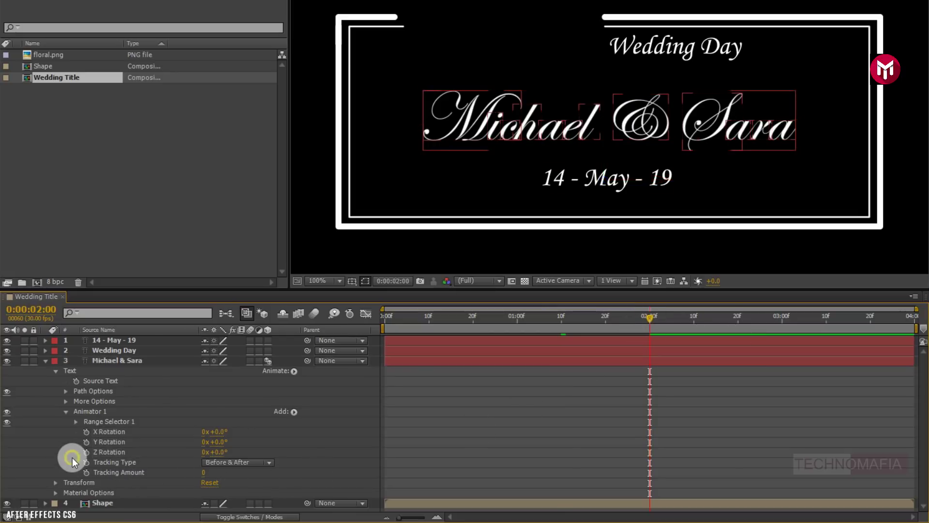
left_click(86, 441)
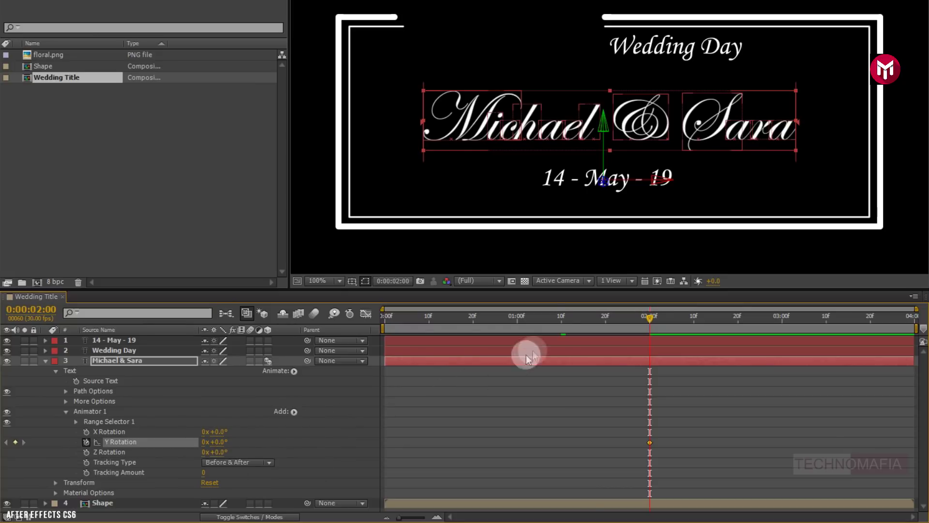
left_click(561, 320)
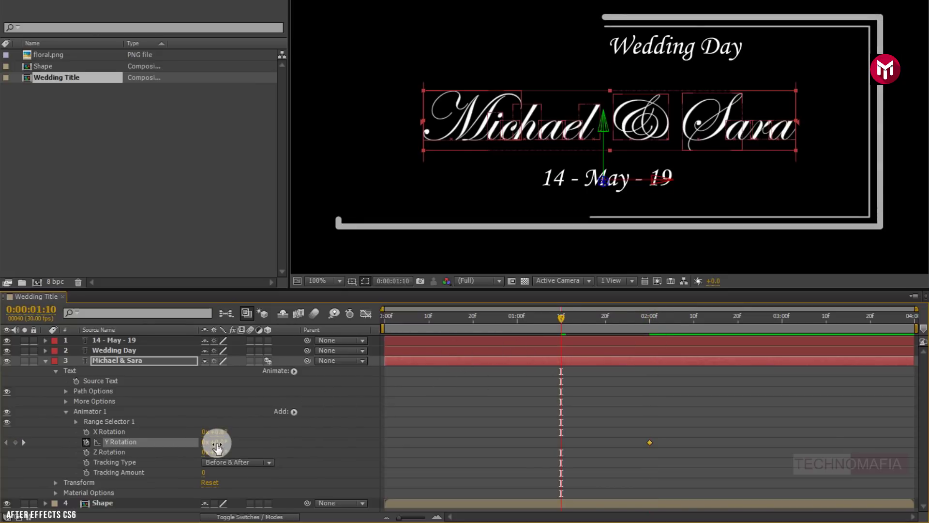
left_click_drag(219, 442, 264, 437)
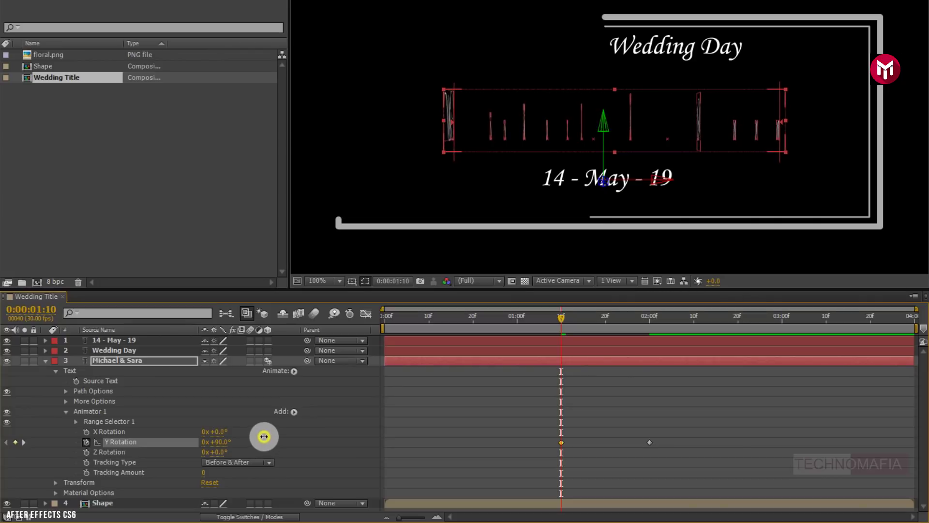
left_click_drag(562, 321, 654, 320)
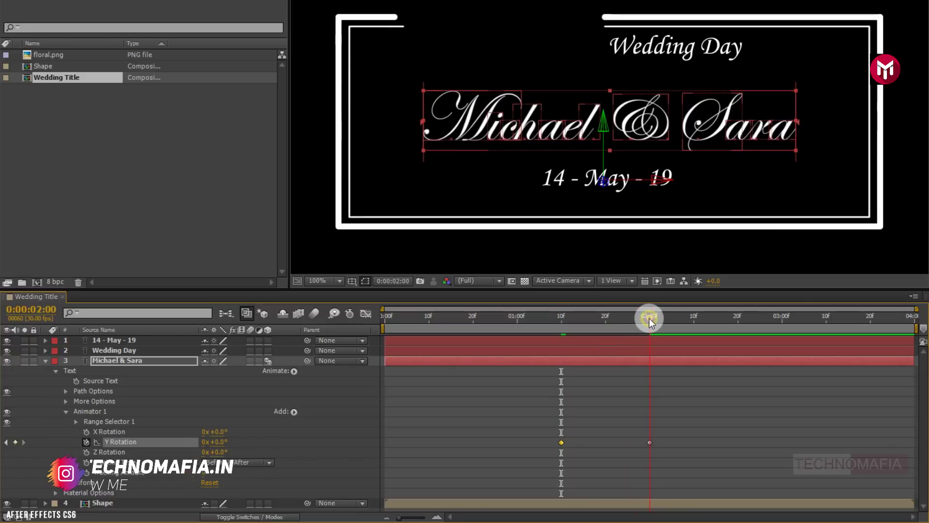
Animate the names layer's position, keyframing its current place at 0:00:02:10 and an X position of 203.3 at 0:00:01:10
left_click(45, 360)
key("p")
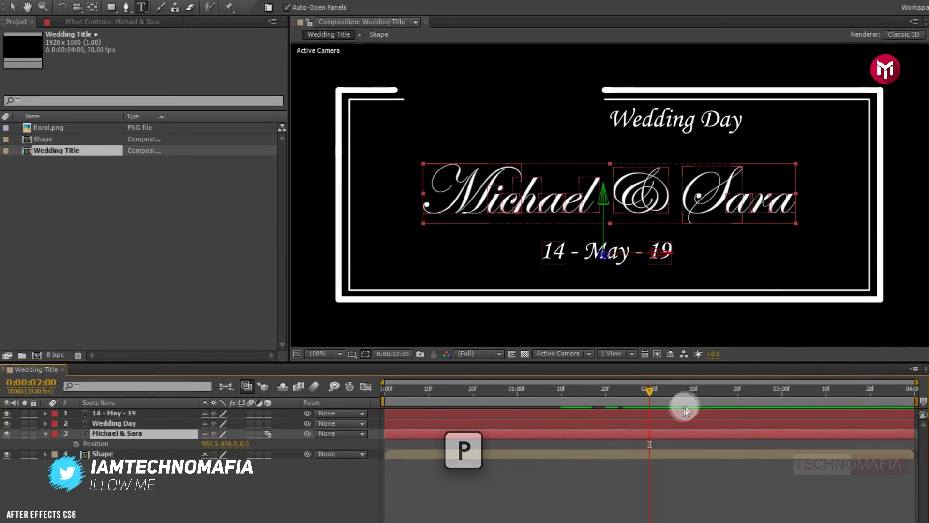
left_click(693, 391)
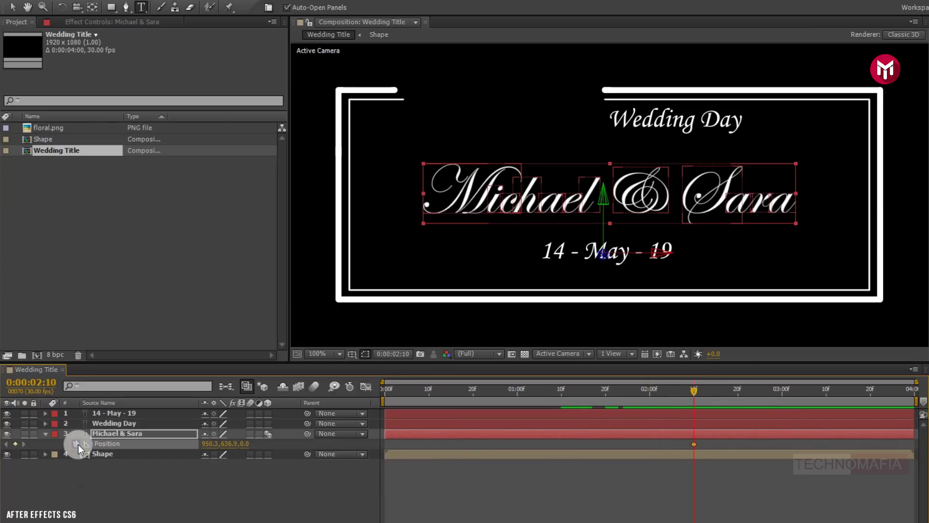
left_click(561, 392)
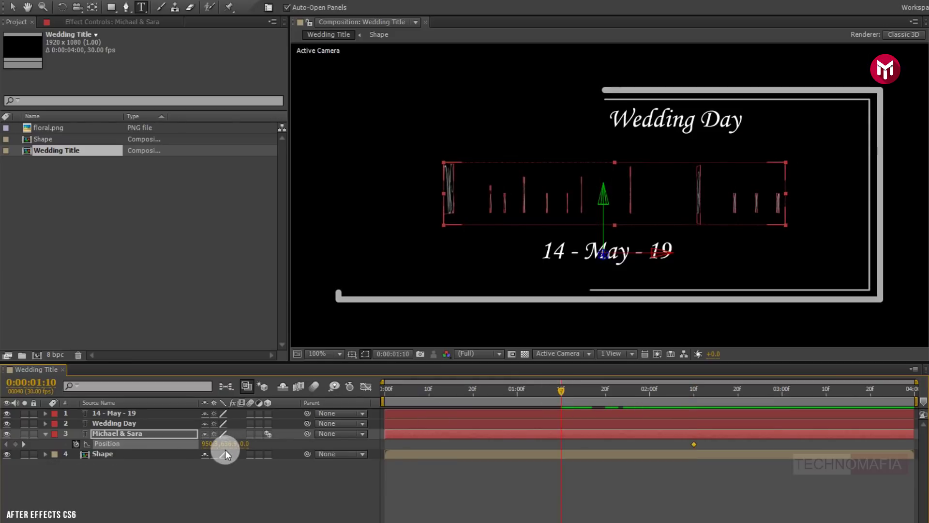
left_click_drag(208, 446, 96, 444)
left_click_drag(208, 444, 84, 446)
left_click_drag(187, 442, 79, 446)
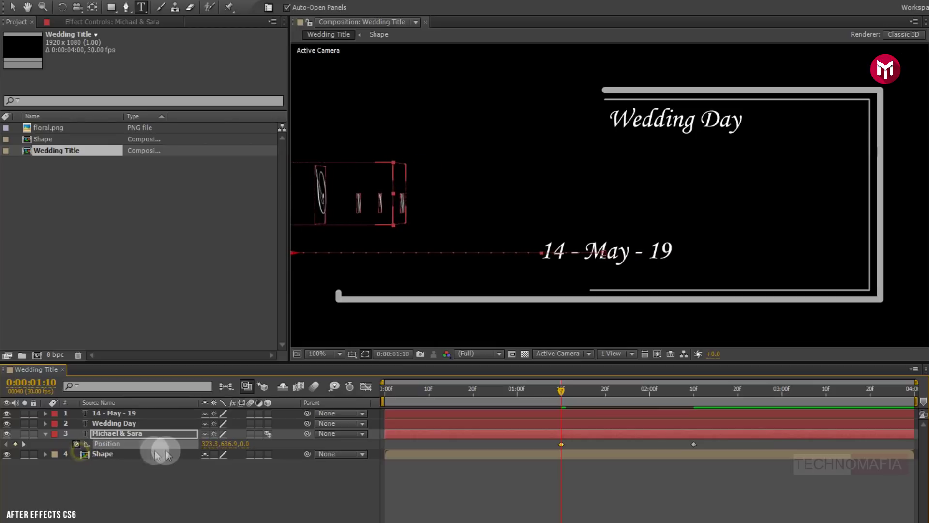
left_click_drag(182, 445, 139, 450)
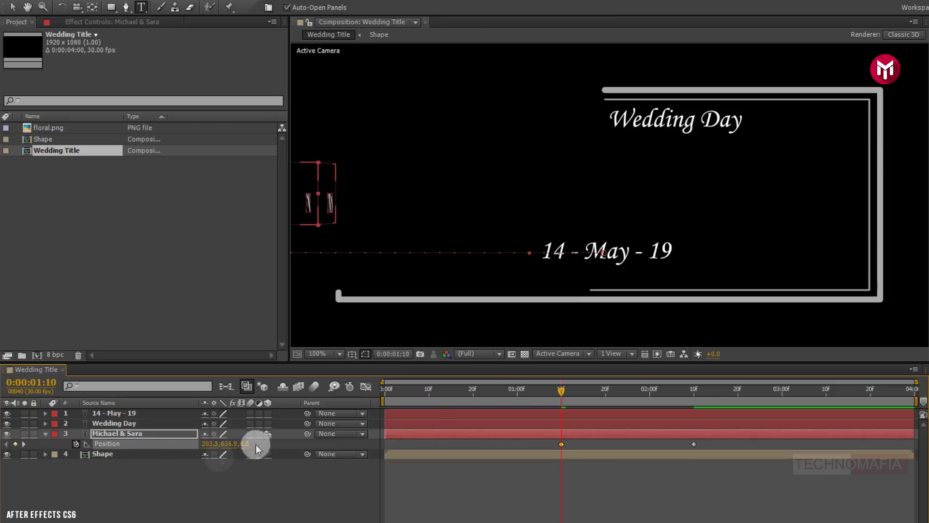
left_click_drag(562, 390, 695, 389)
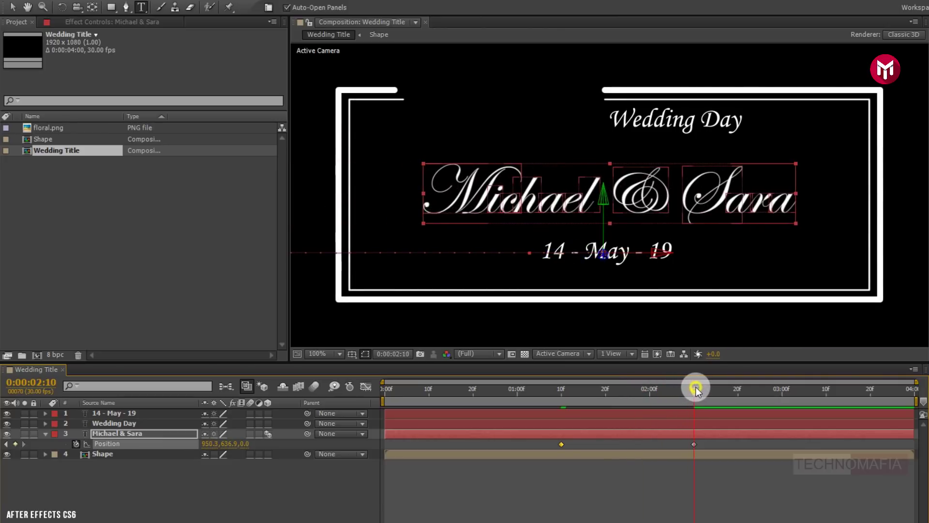
left_click(44, 434)
Draw a rectangle on a new shape layer across the inner frame's width, covering the couple's names, and give it a solid white fill
left_click(96, 455)
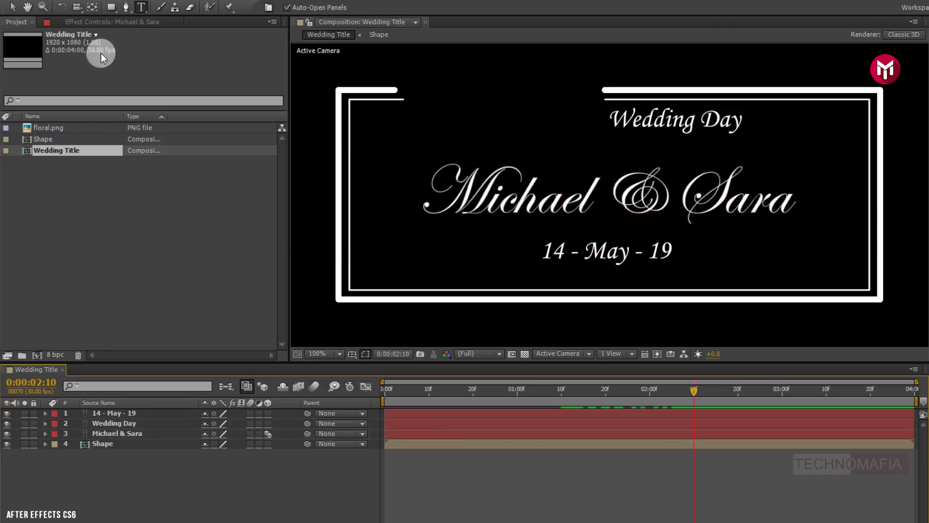
left_click(110, 8)
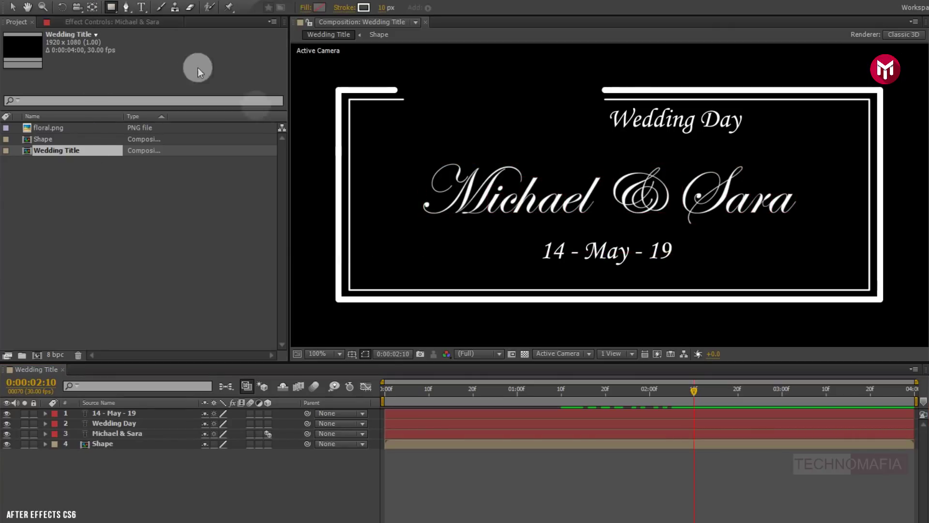
mouse_move(350, 117)
left_mouse_down()
mouse_move(743, 221)
mouse_move(834, 232)
mouse_move(867, 243)
mouse_move(865, 255)
left_mouse_up()
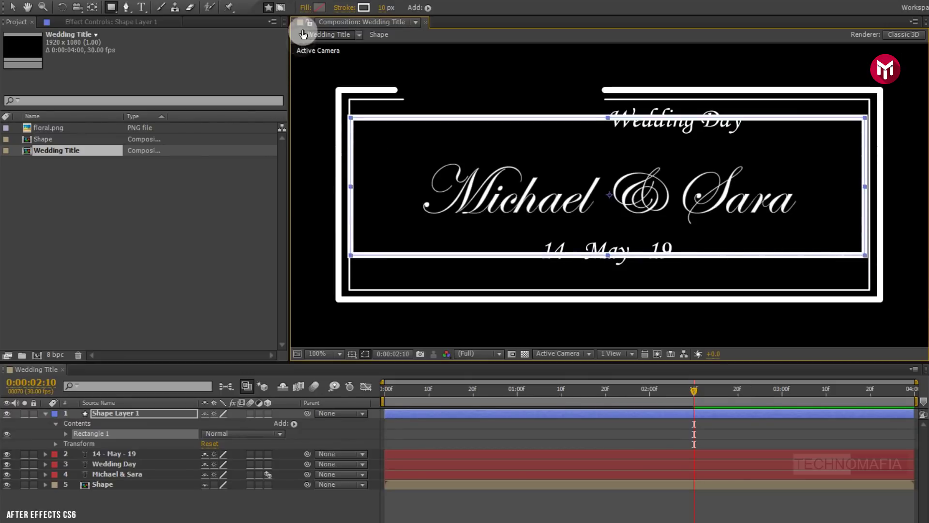
left_click(305, 8)
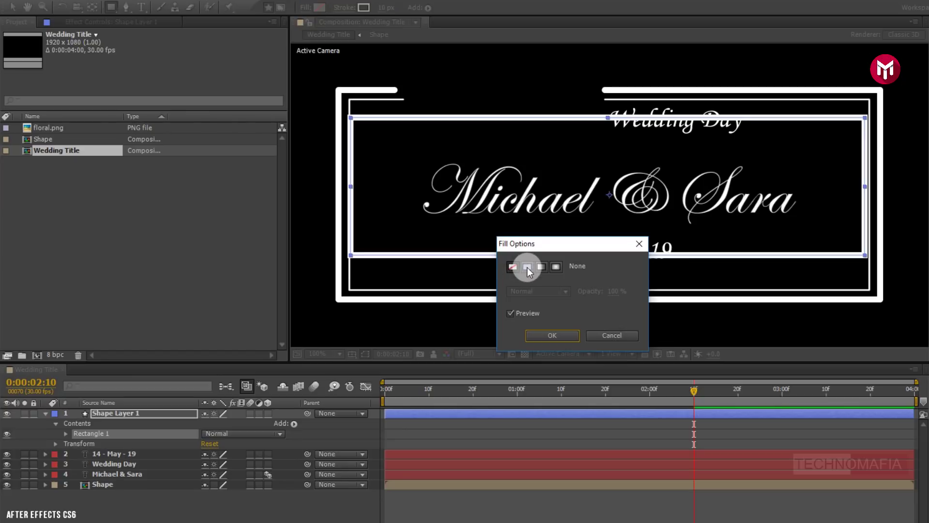
left_click(528, 268)
left_click(543, 333)
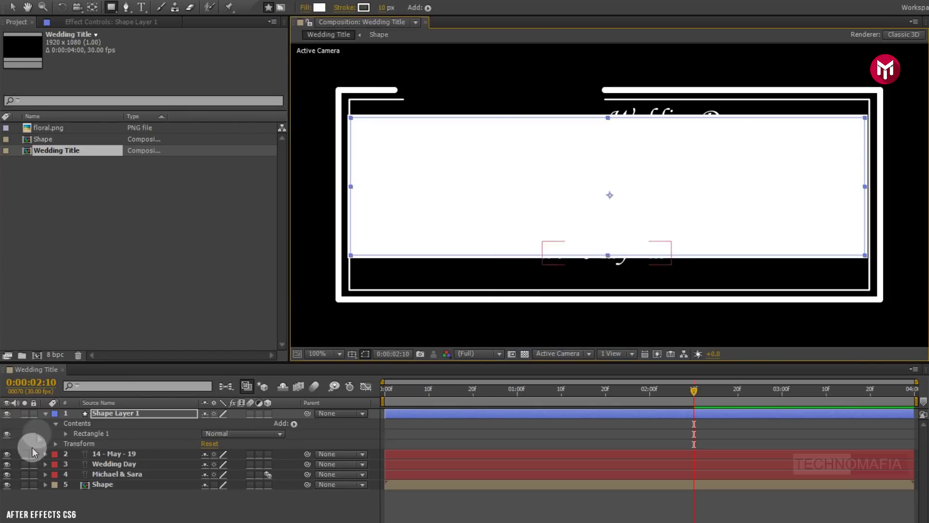
Move the rectangle's shape layer directly above the names layer and set the names layer's track matte to Alpha Matte "Shape Layer 1"
left_click(46, 413)
left_click_drag(104, 413, 120, 449)
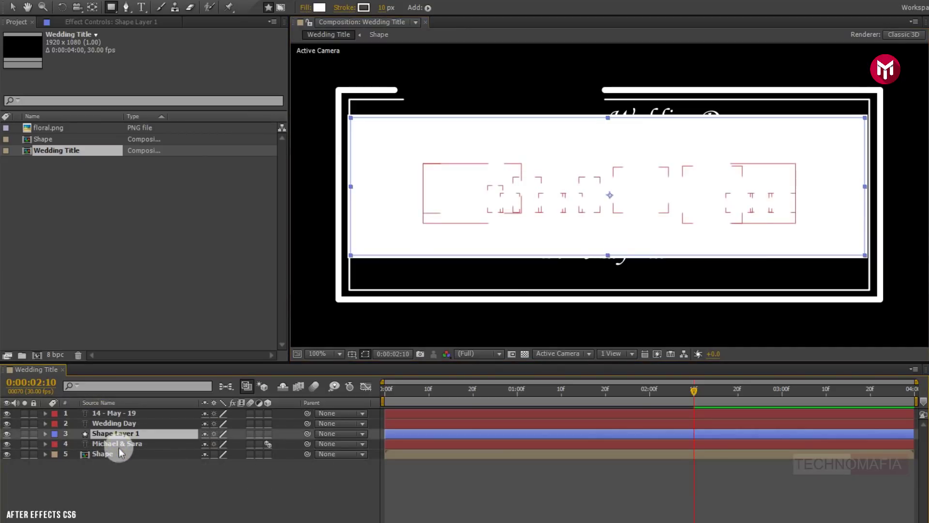
left_click(118, 446)
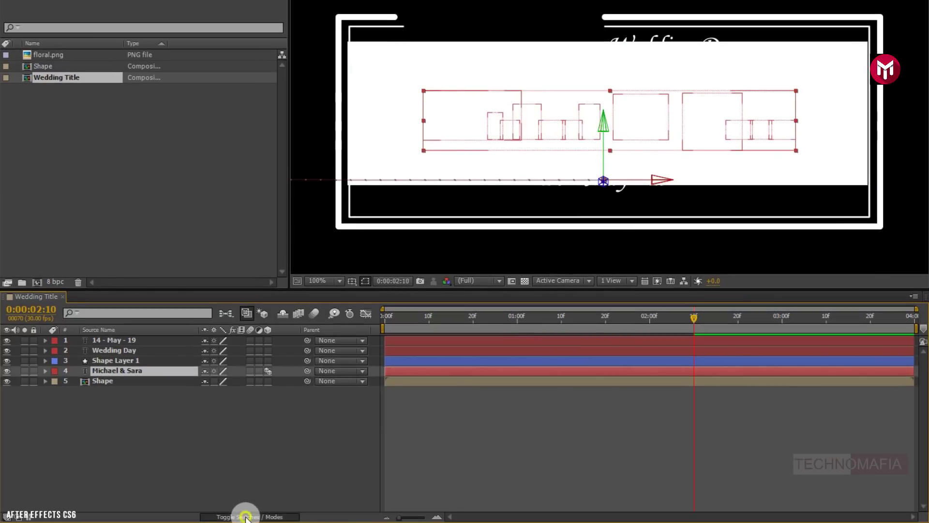
left_click(246, 517)
left_click(269, 371)
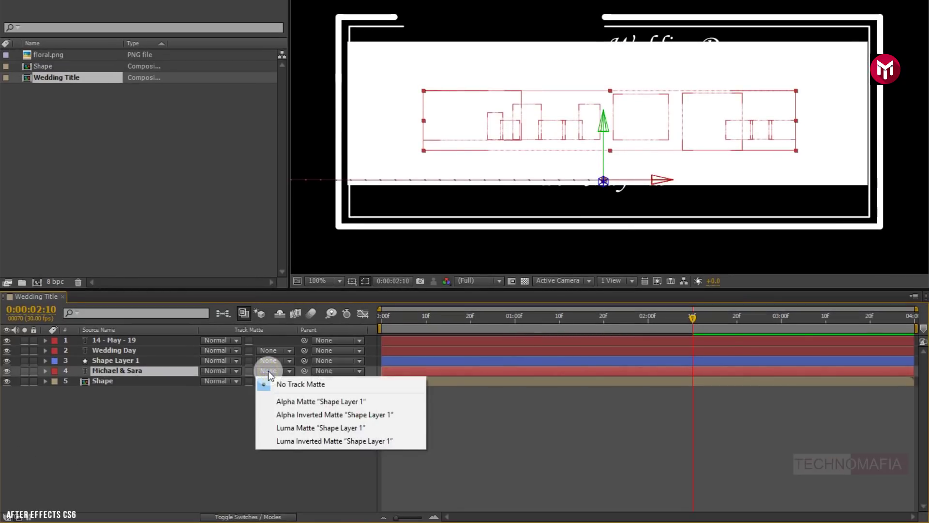
left_click(277, 402)
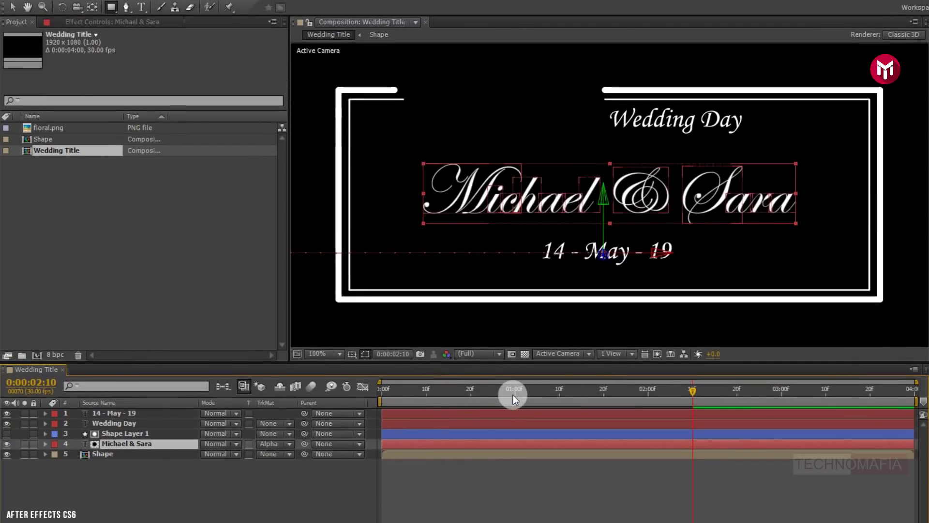
Preview the title animation from the start and check how the masked names slide into the frame
left_click(379, 388)
key("space")
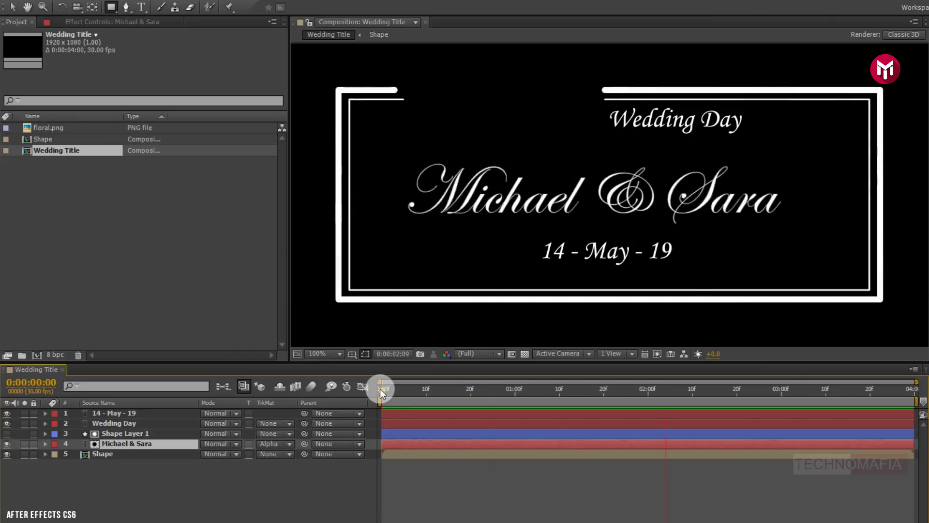
key("space")
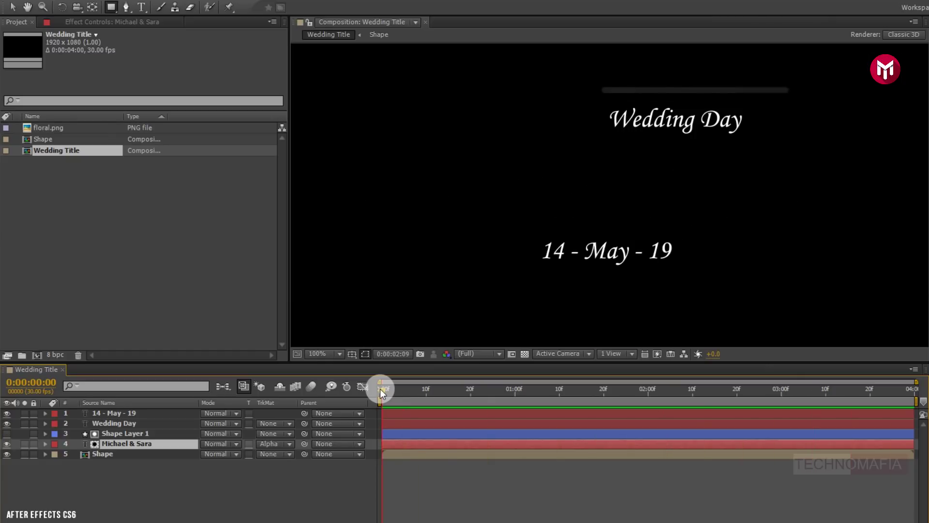
left_click_drag(684, 391, 709, 390)
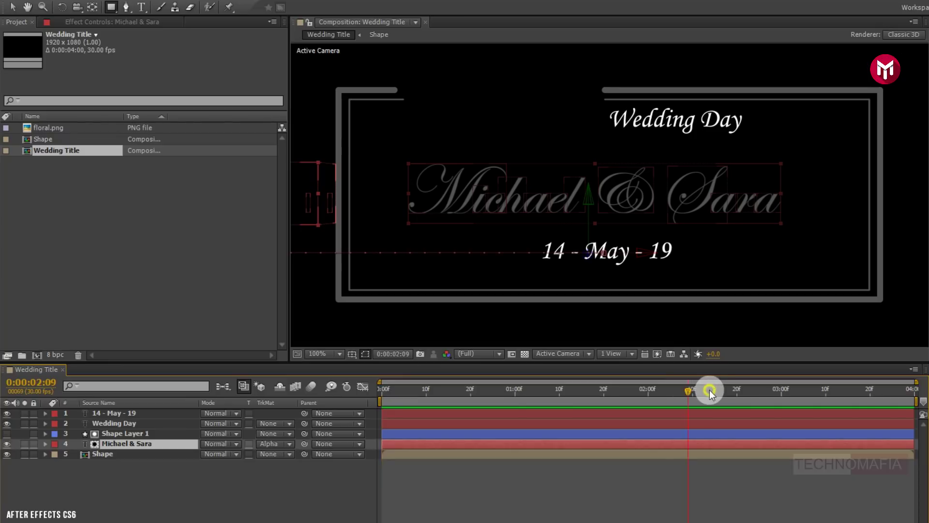
Animate the Wedding Day layer's position, keyframing its current place at 0:00:02:20 and a Y position of 426 at 0:00:02:10
left_click(132, 424)
key("p")
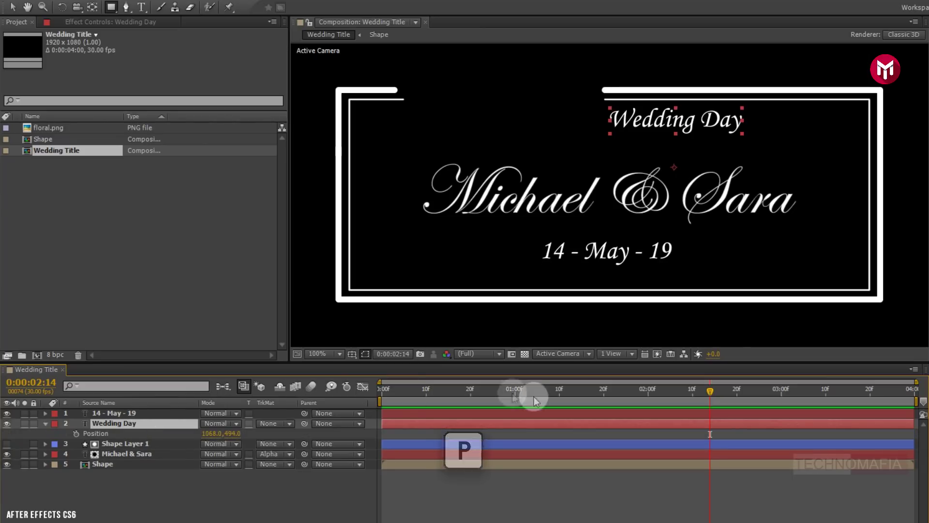
left_click(735, 390)
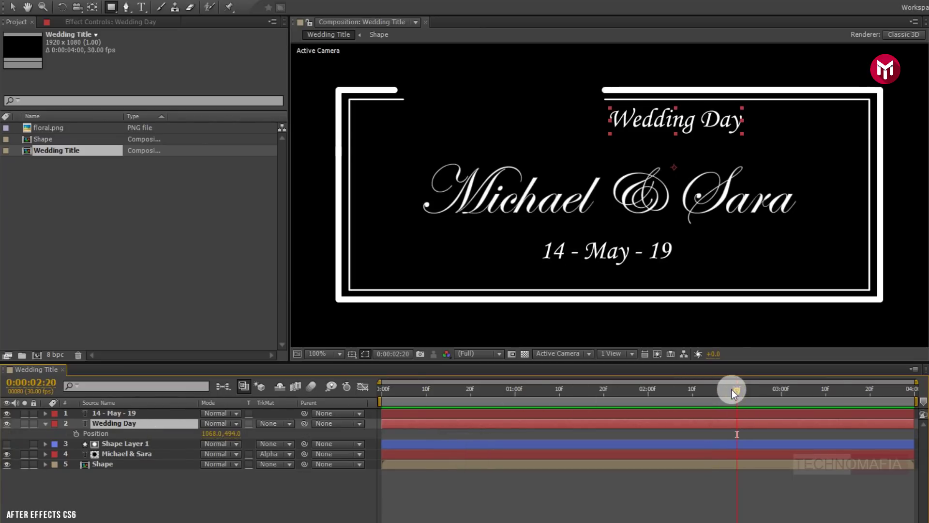
left_click(76, 433)
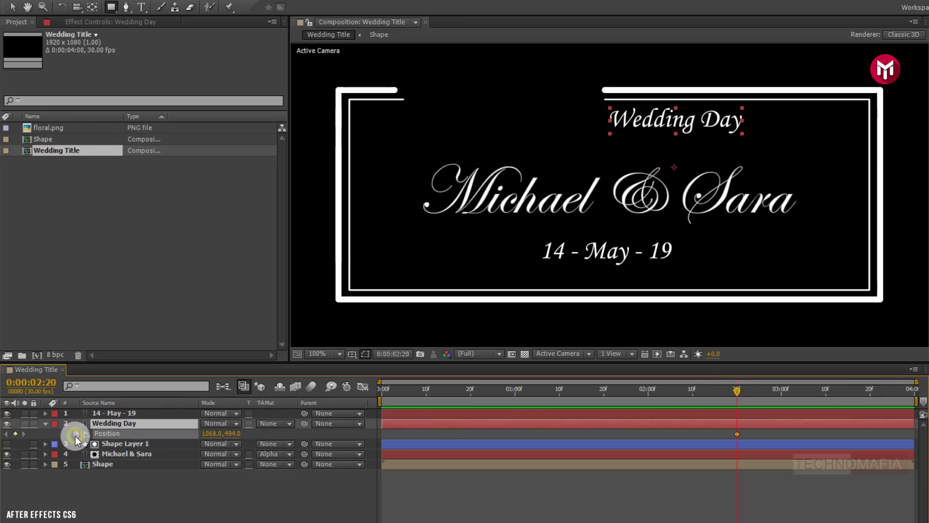
left_click(702, 413)
left_click(692, 394)
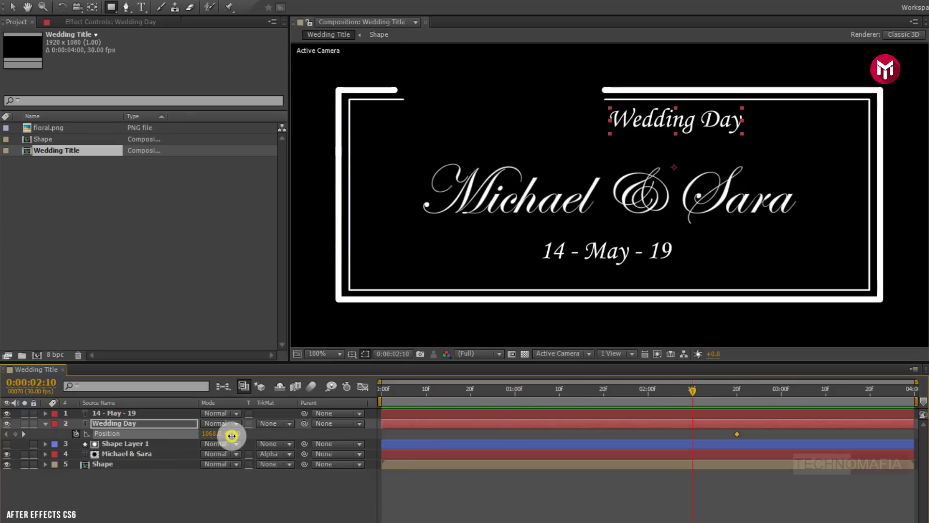
left_click_drag(242, 435, 176, 452)
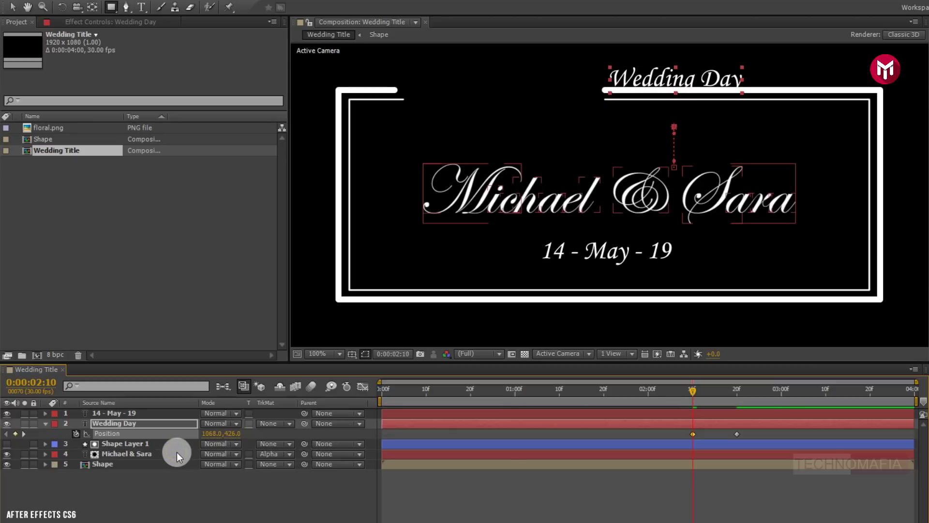
left_click_drag(696, 390, 720, 392)
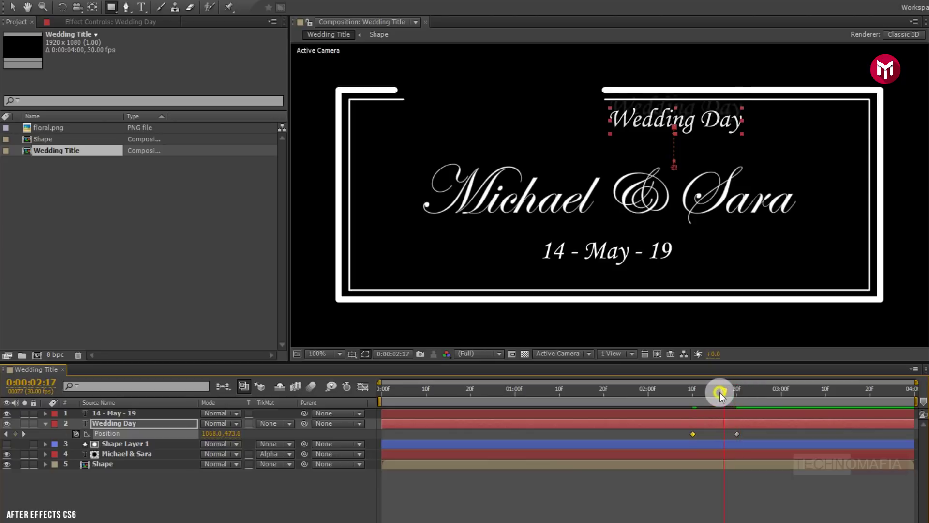
Draw a white rectangle on a new shape layer over the Wedding Day text at 0:00:02:17
left_click(45, 427)
left_click(139, 475)
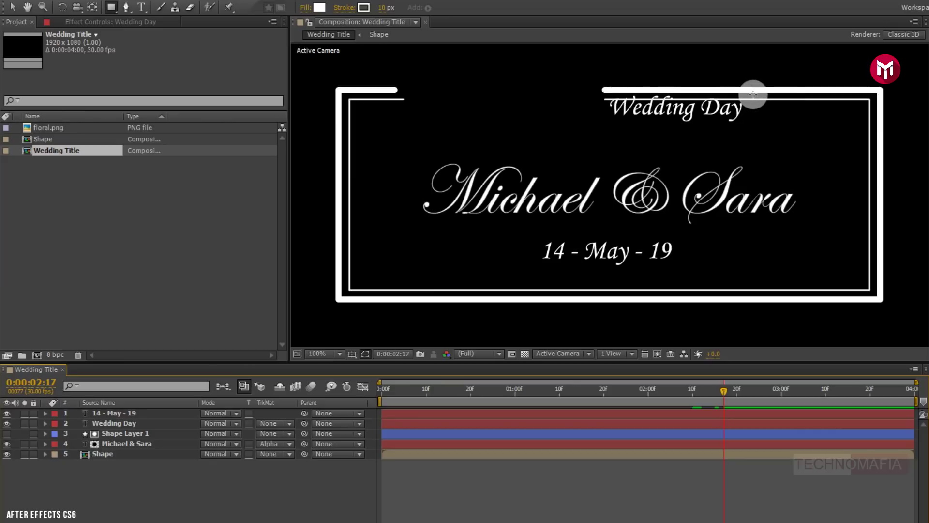
left_click_drag(753, 92, 599, 126)
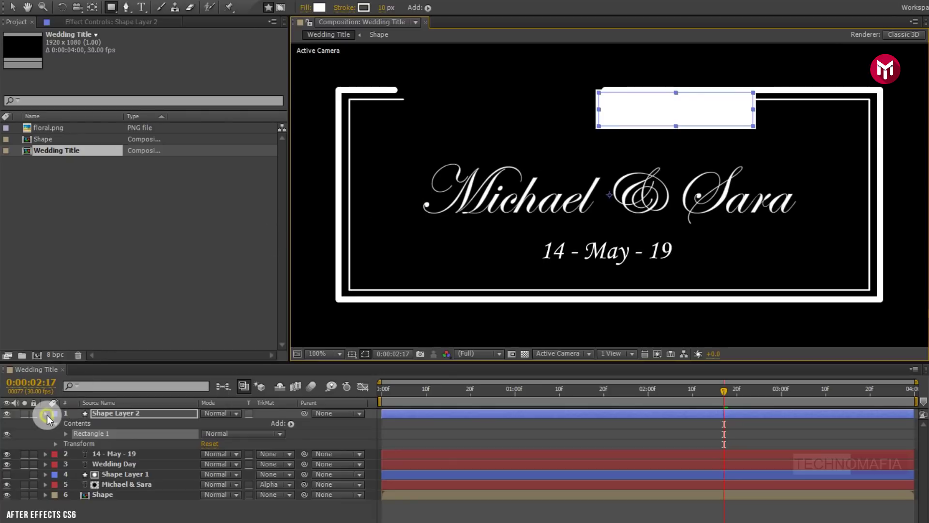
Move Shape Layer 2 directly above the Wedding Day layer and set that text layer's track matte to Alpha Matte "Shape Layer 2"
left_click(46, 415)
left_click_drag(95, 411, 123, 425)
left_click(122, 433)
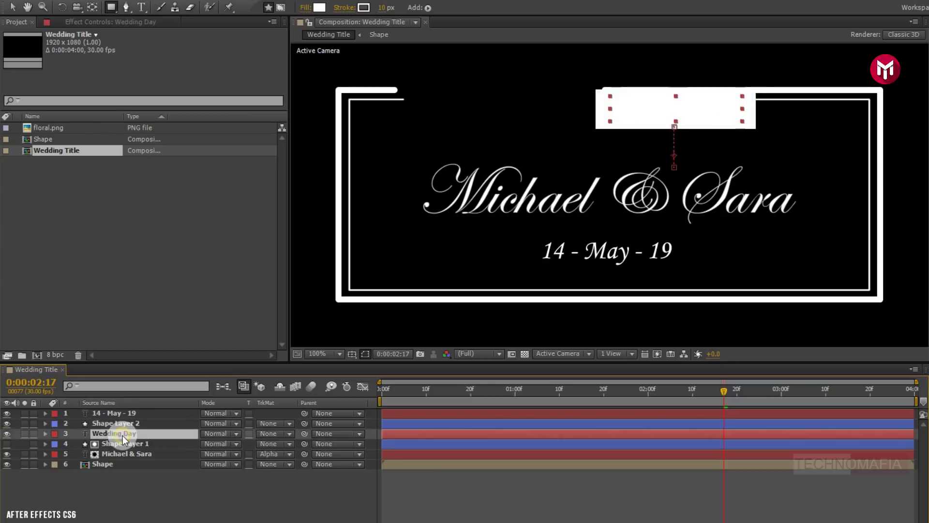
left_click(270, 433)
left_click(277, 464)
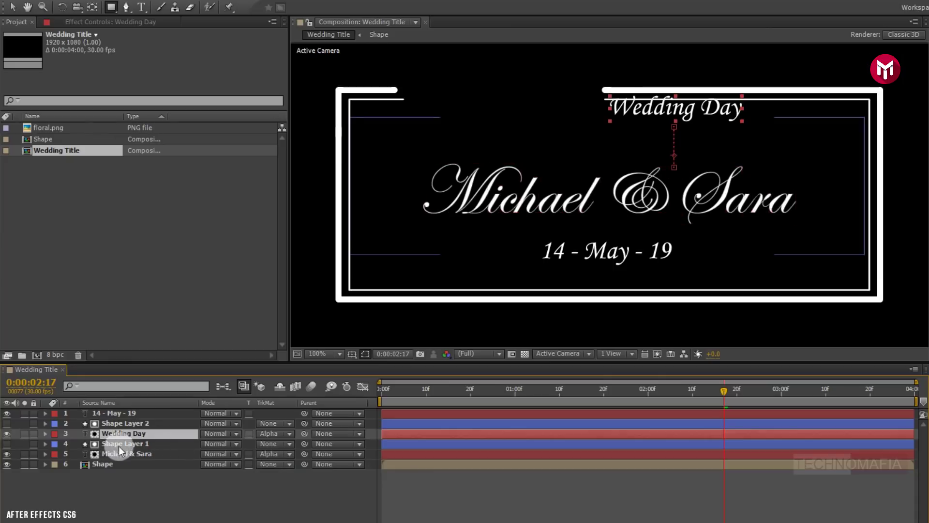
Set the stroke of Shape Layer 2 to None
left_click(125, 424)
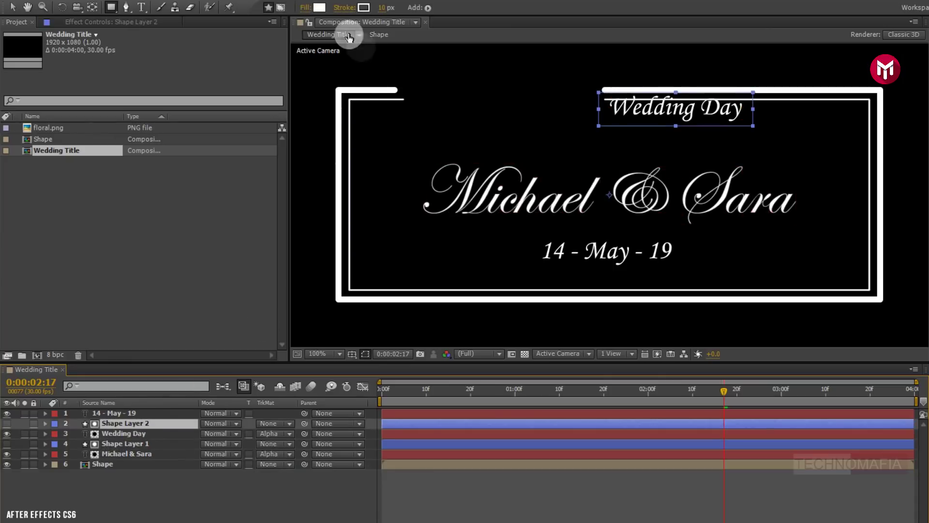
left_click(348, 11)
left_click(513, 268)
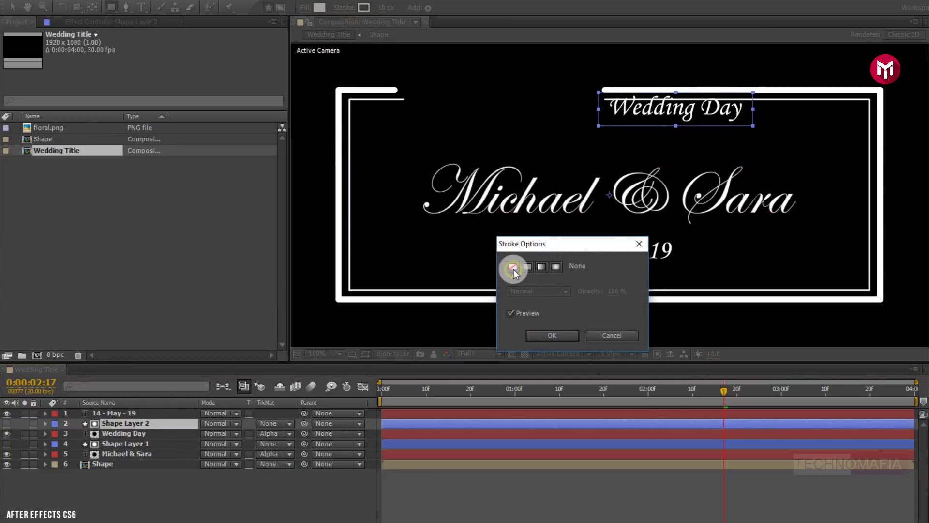
left_click(532, 332)
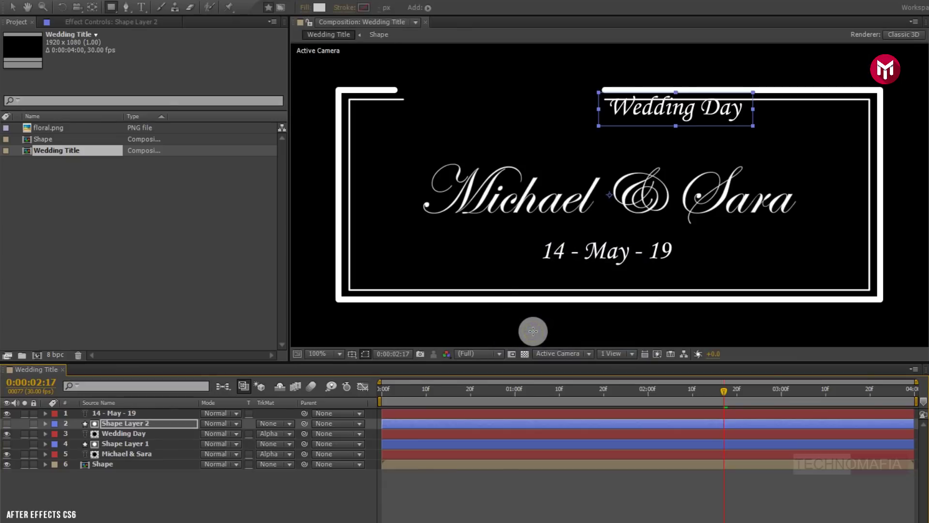
Shift Shape Layer 2 slightly down until it encloses the whole Wedding Day text, and scrub through its slide-in animation
left_click_drag(720, 390, 768, 390)
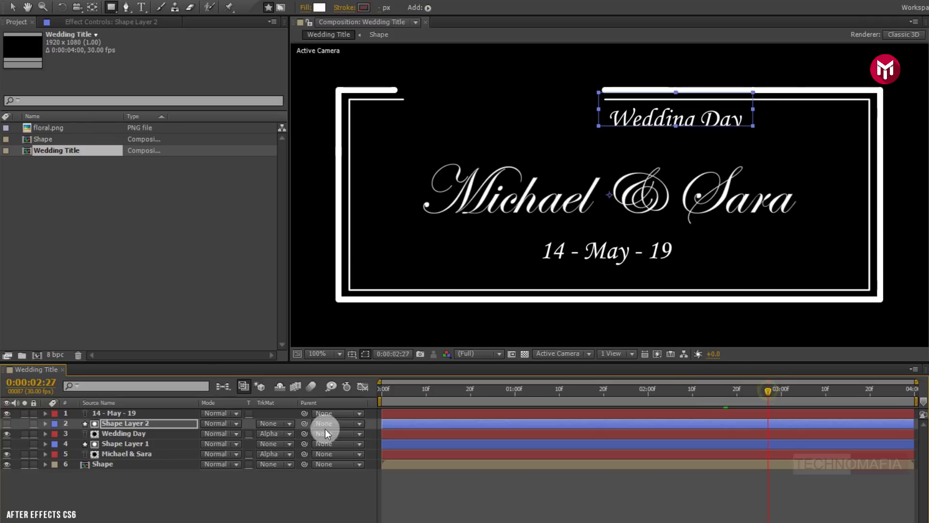
left_click(130, 424)
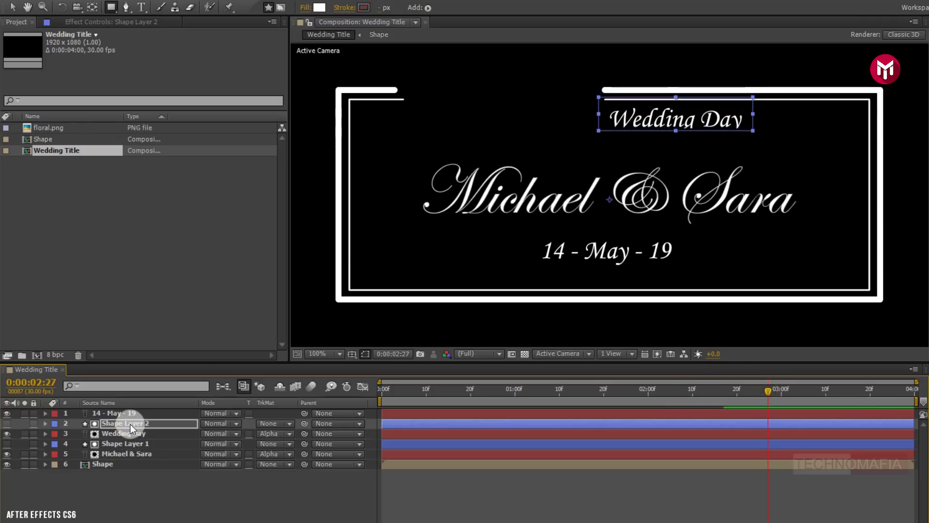
left_click_drag(652, 392, 751, 391)
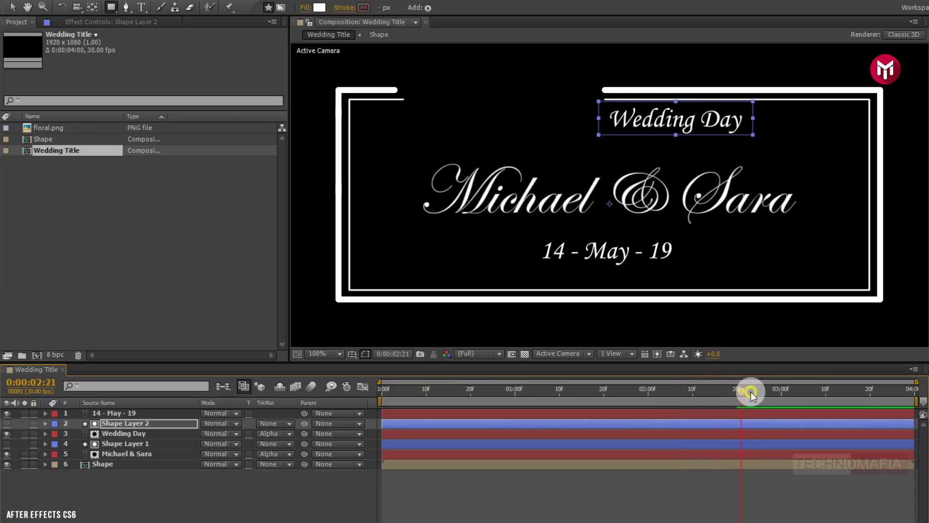
Animate the date layer's position, keyframing its current place at 0:00:02:20 and a Y position of 810 at 0:00:02:10
left_click(147, 416)
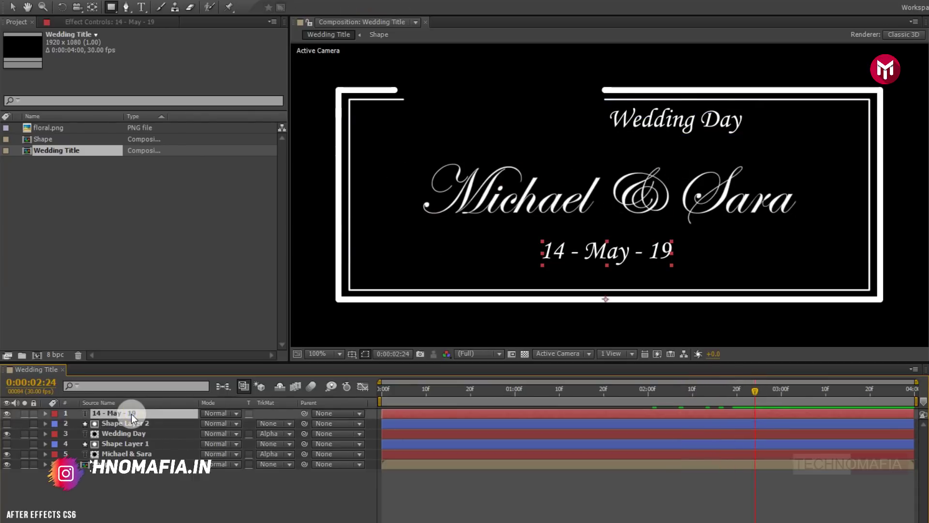
key("p")
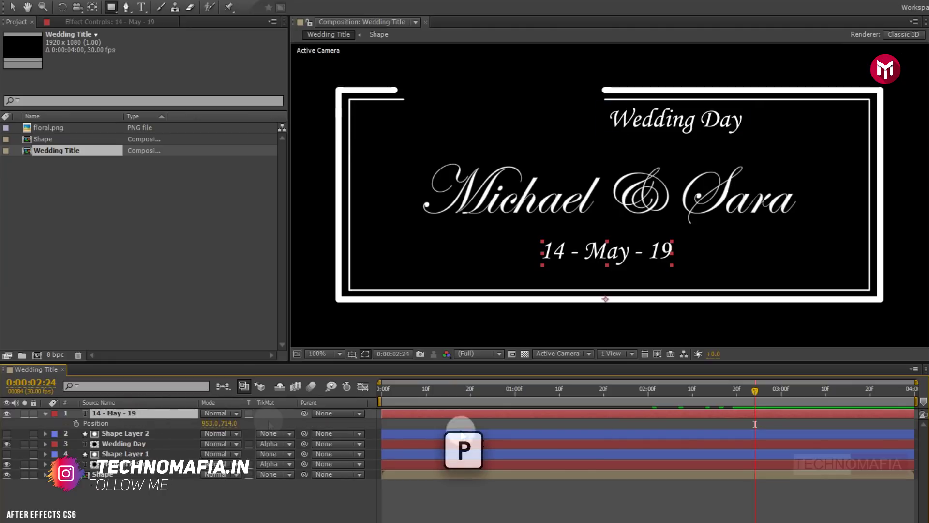
left_click(738, 392)
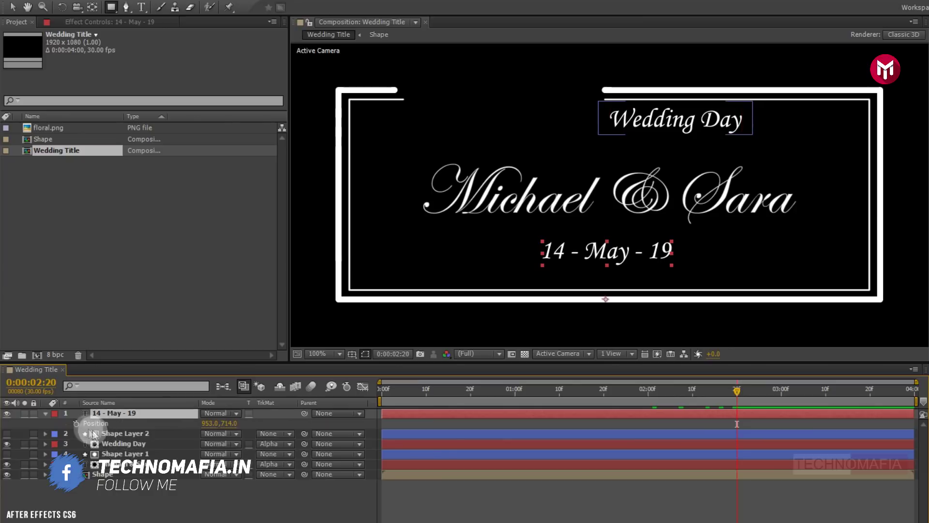
left_click(76, 424)
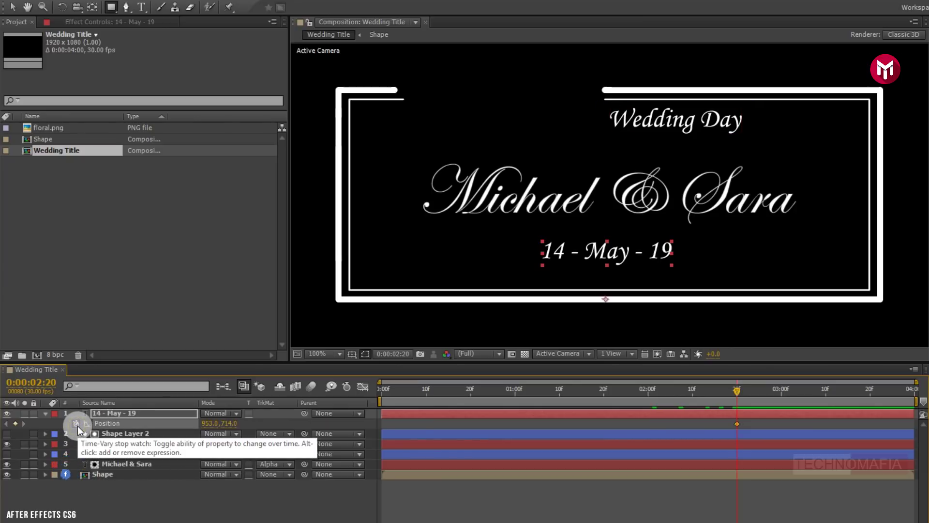
left_click(692, 393)
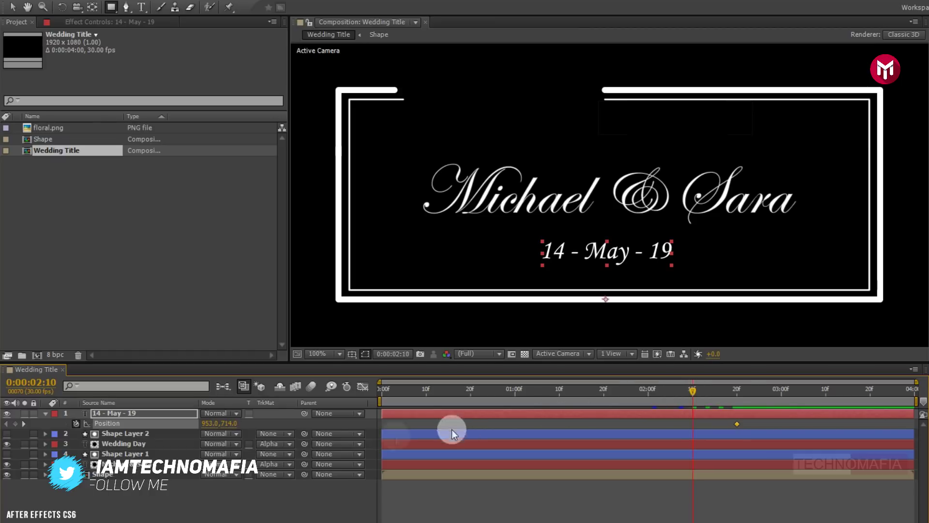
left_click_drag(224, 424, 277, 428)
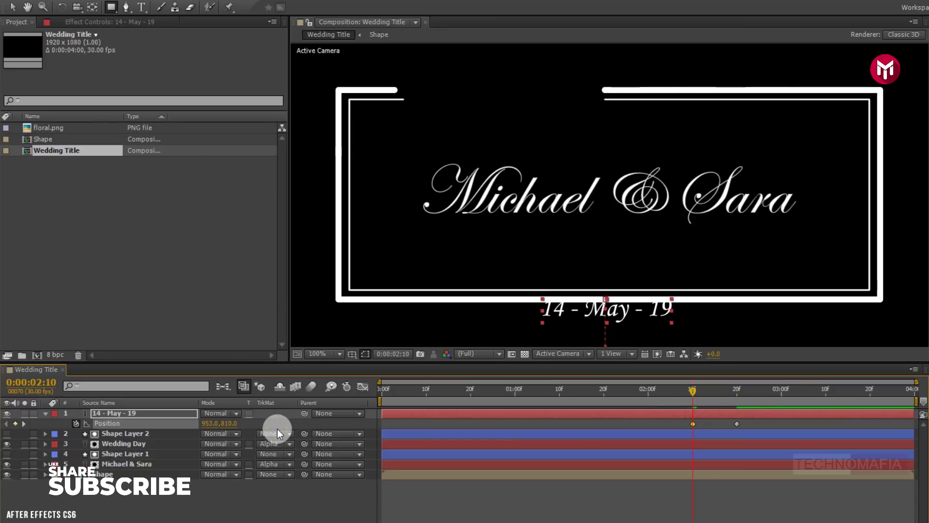
left_click(45, 413)
Draw a white rectangle without stroke on a new shape layer over the date text at 0:00:02:23
left_click_drag(745, 391, 750, 392)
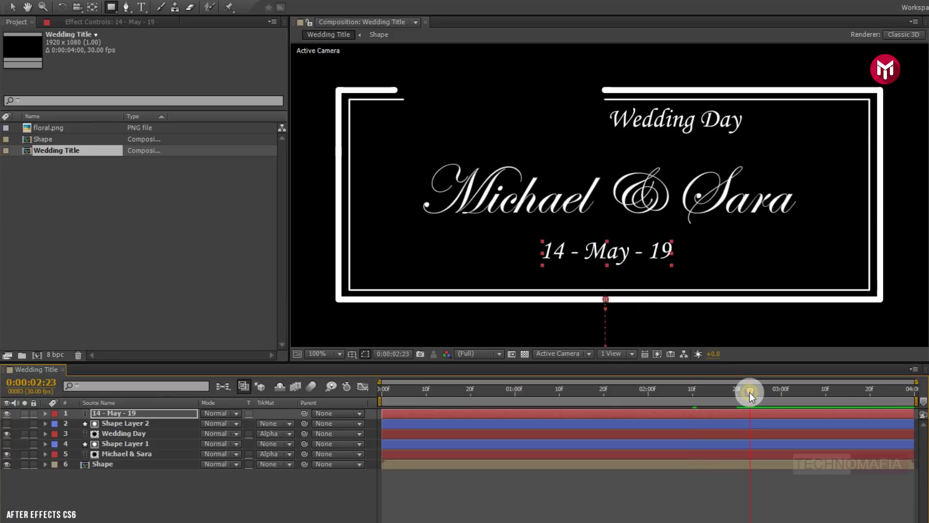
left_click(111, 7)
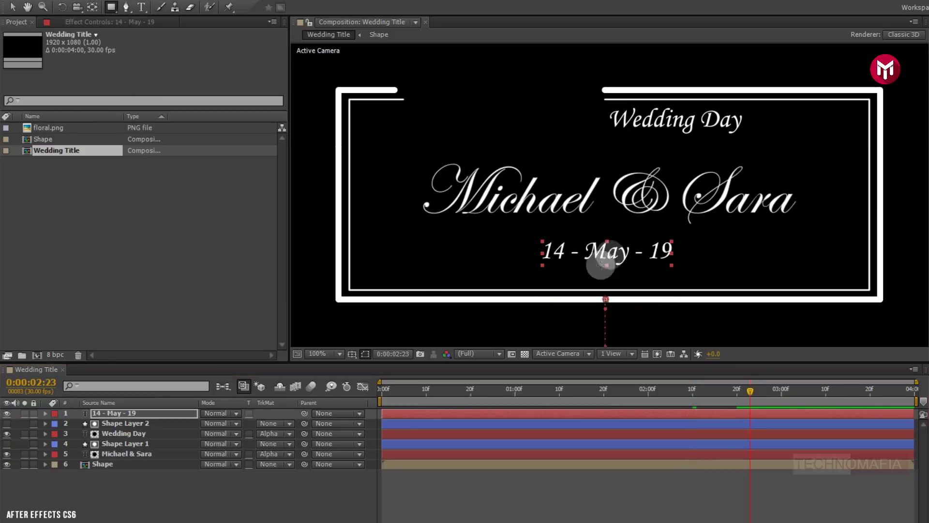
left_click(141, 493)
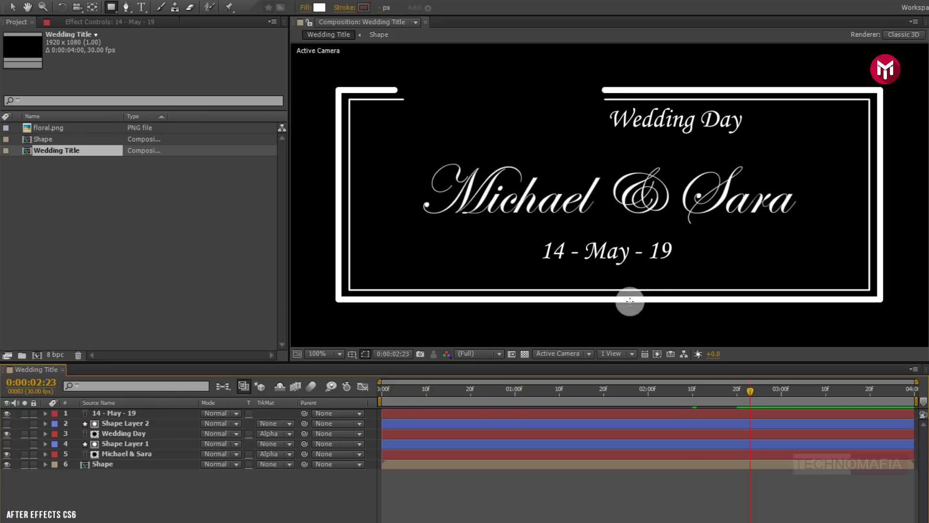
left_click_drag(687, 239, 526, 269)
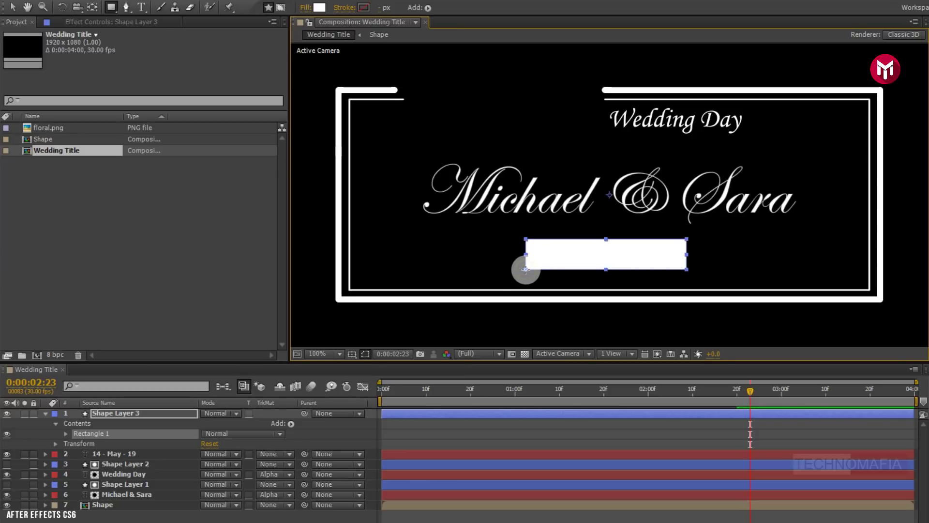
Set the date layer's track matte to Alpha Matte "Shape Layer 3"
left_click(46, 412)
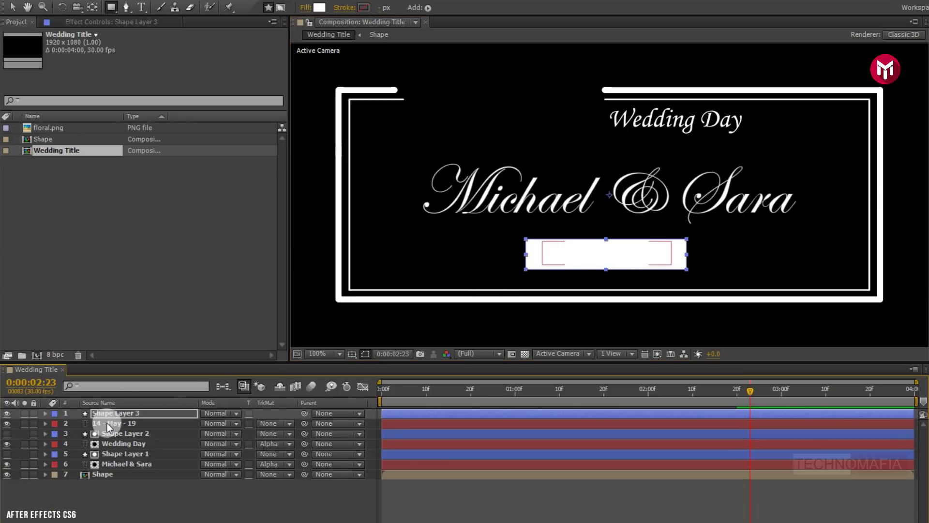
left_click(110, 423)
left_click(269, 426)
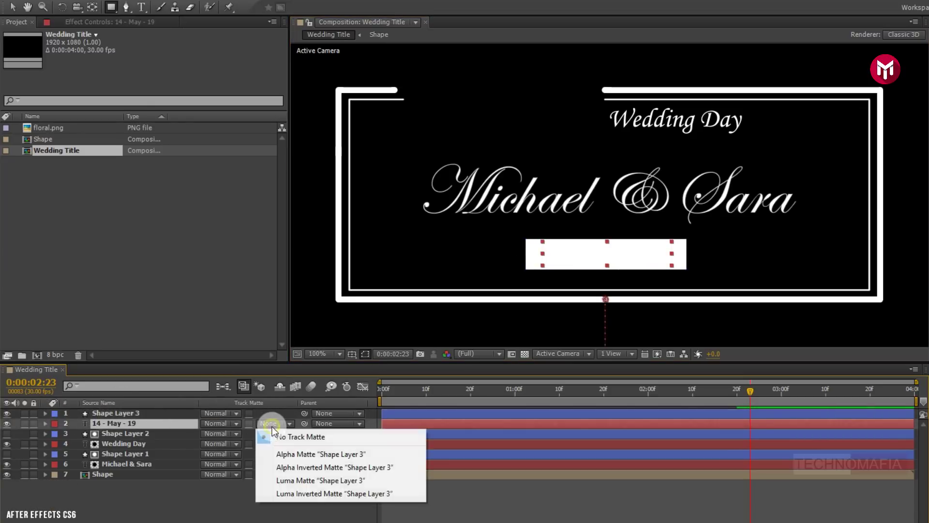
left_click(278, 453)
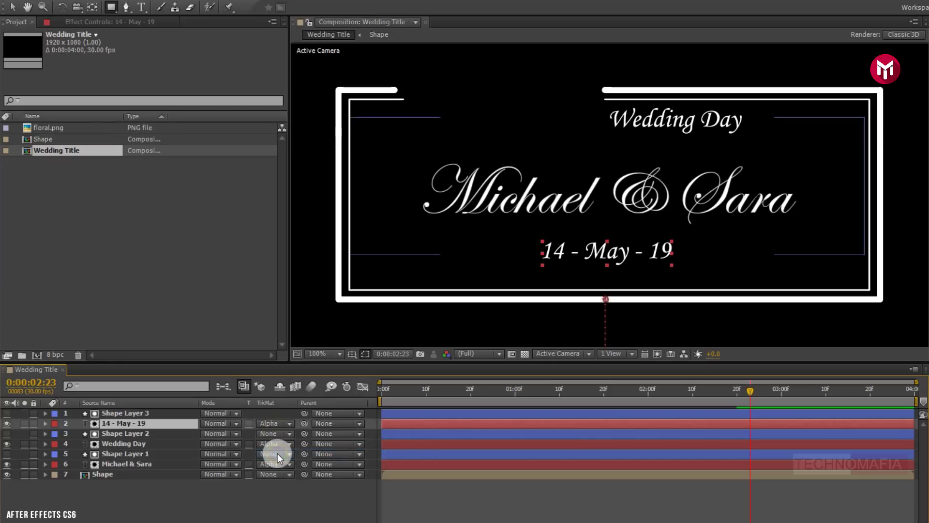
Preview the title animation from the start and check how the matted text lines appear
left_click(382, 389)
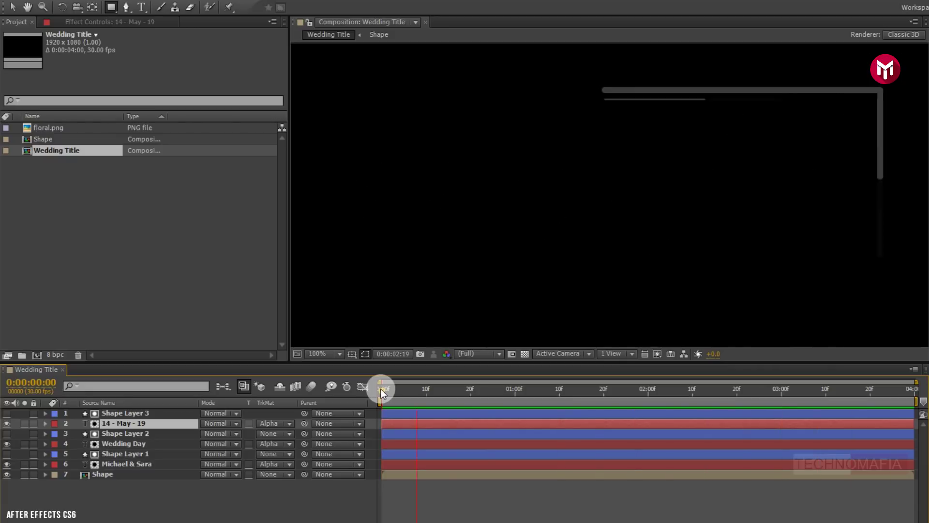
left_click(381, 388)
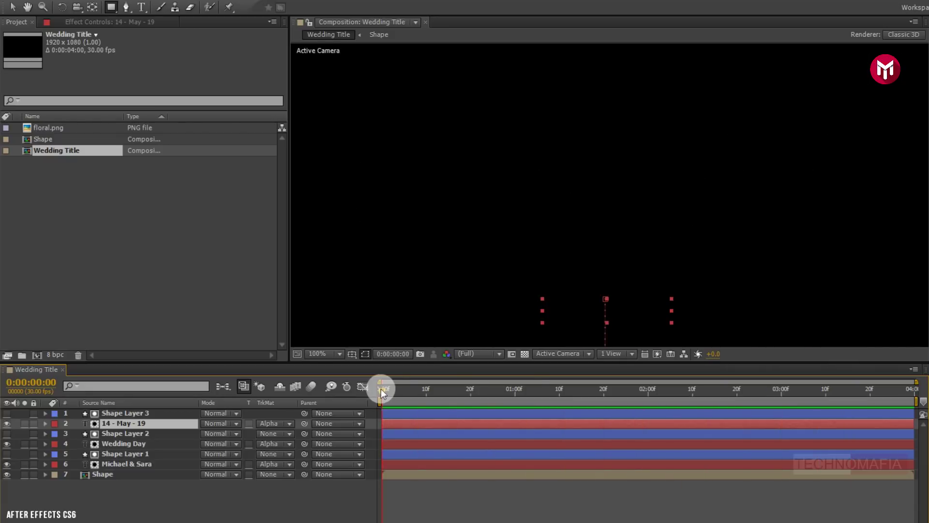
left_click_drag(674, 400, 760, 396)
Pre-compose the three text layers and their three matte shape layers into a new composition named "Text"
left_click(121, 464, "ctrl")
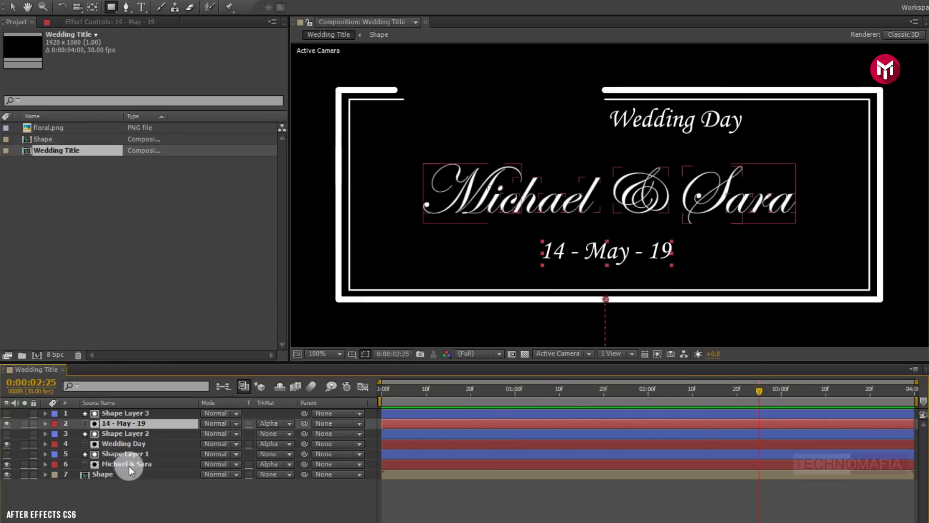
left_click(119, 465)
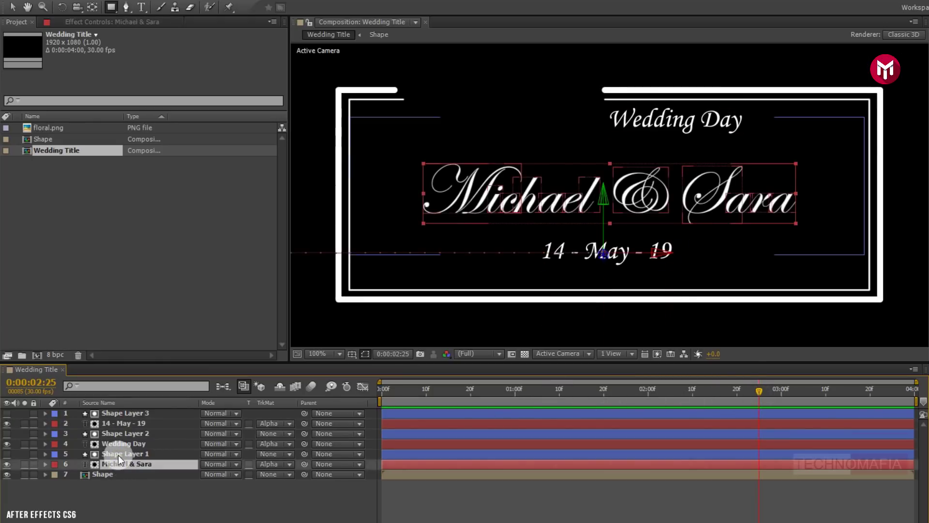
left_click(120, 454, "ctrl")
left_click(120, 443, "ctrl")
left_click(120, 434, "ctrl")
left_click(119, 424, "ctrl")
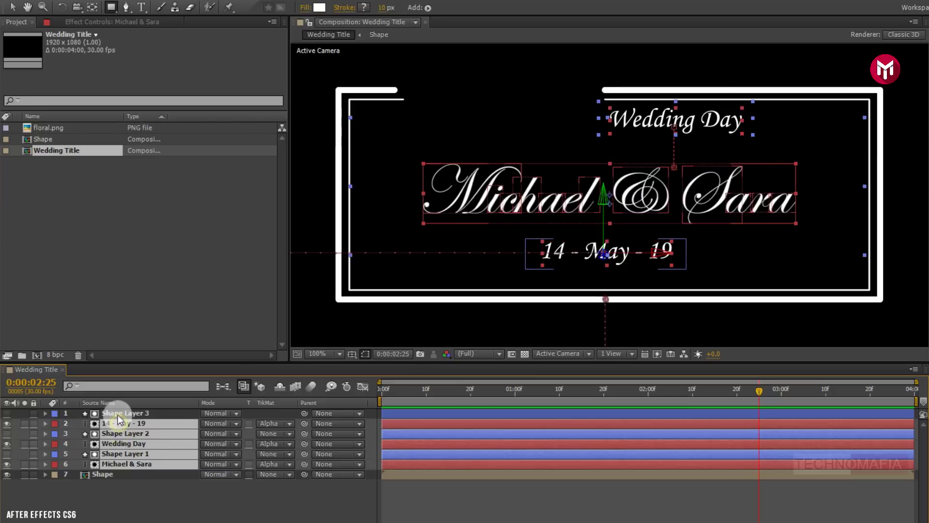
left_click(120, 414, "ctrl")
right_click(120, 416)
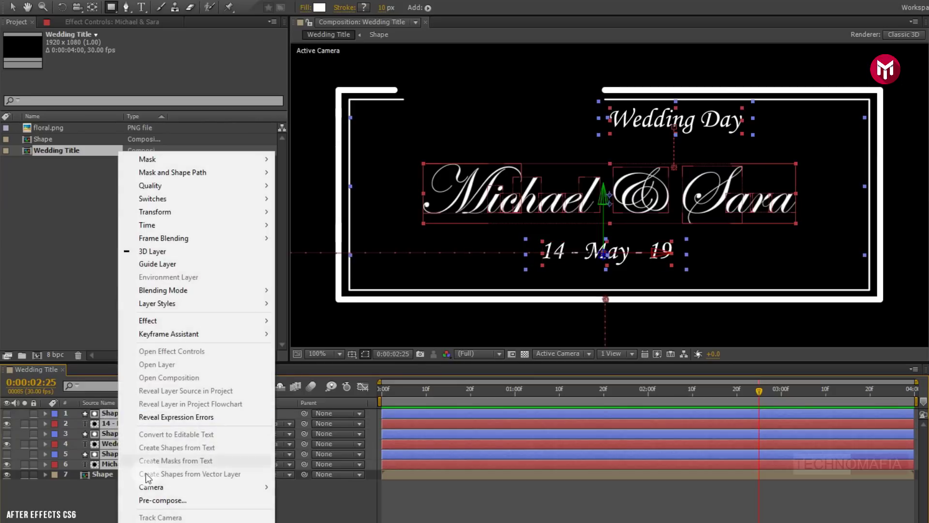
left_click(150, 500)
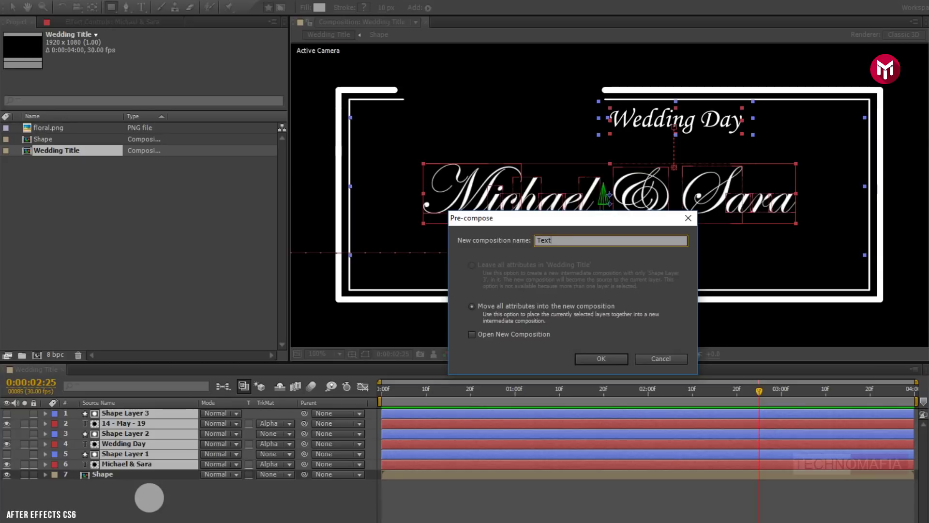
type("Text")
left_click(597, 358)
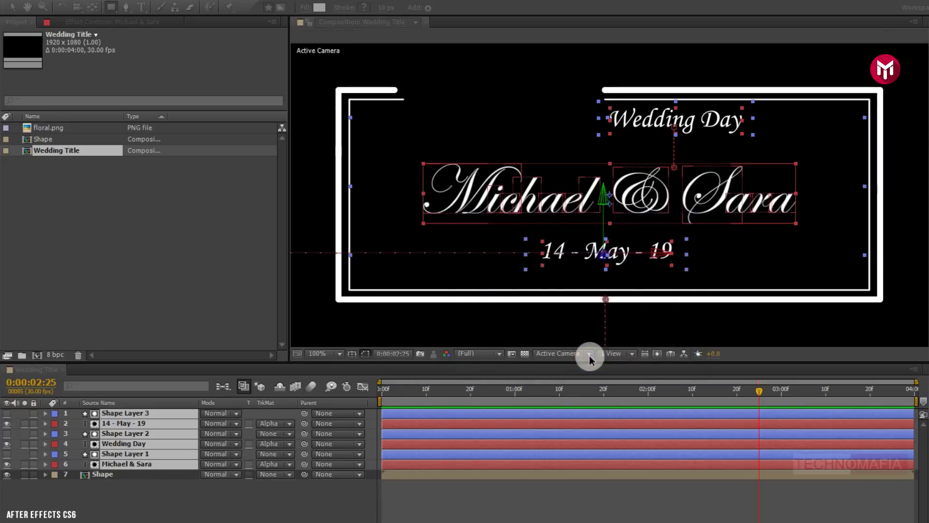
Add floral.png above the Text layer and place it at the left end of the gap in the frame's upper edge
left_click(56, 130)
left_click_drag(56, 137, 135, 407)
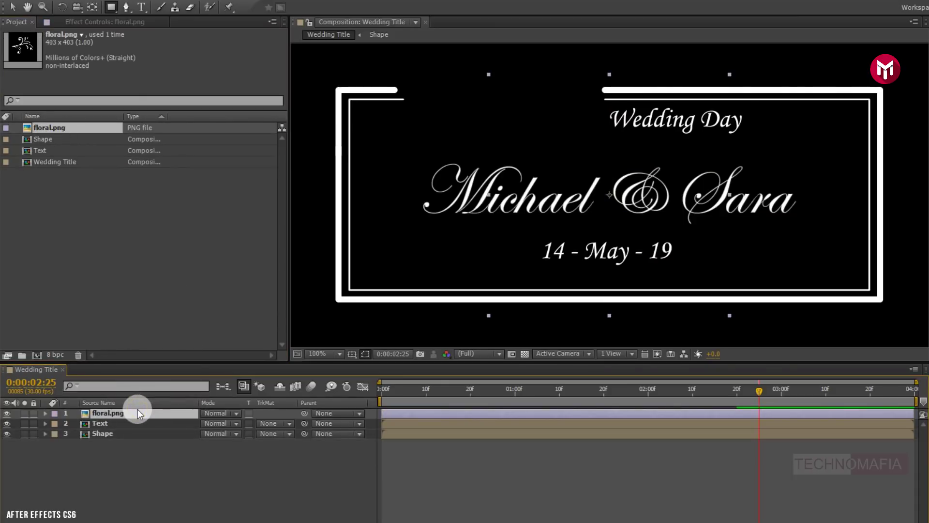
left_click(14, 8)
left_click_drag(552, 169, 434, 86)
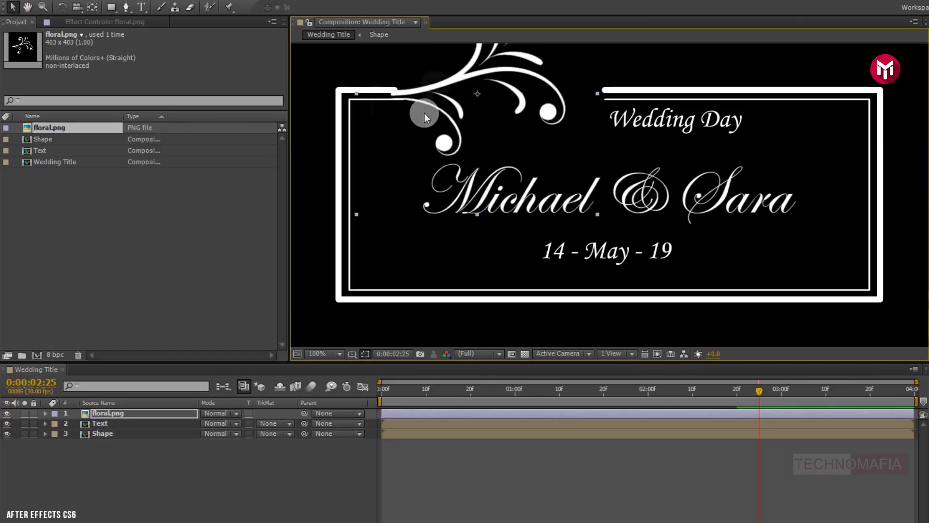
Fine-tune the floral.png position at 200% zoom so its stem lines up with the end of the outer frame line
key("period")
key("h")
left_click_drag(407, 104, 694, 328)
key("v")
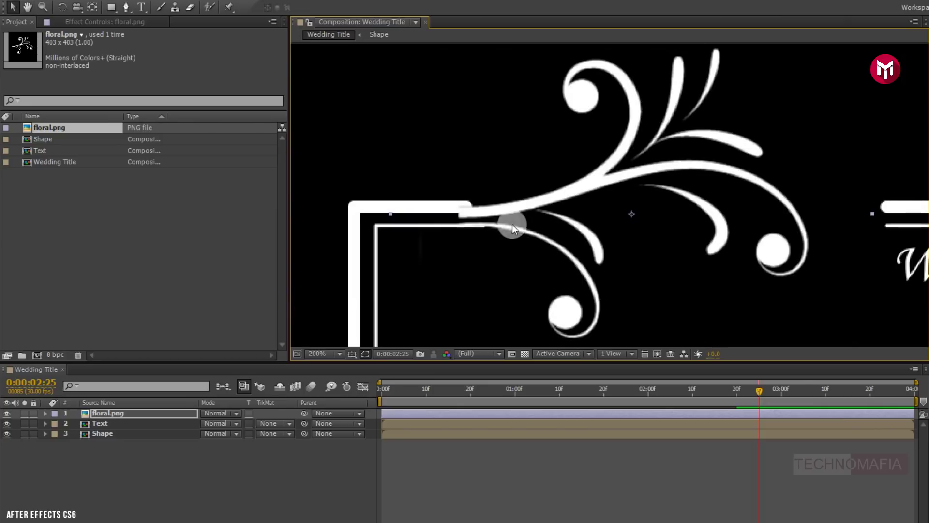
left_click_drag(497, 212, 497, 208)
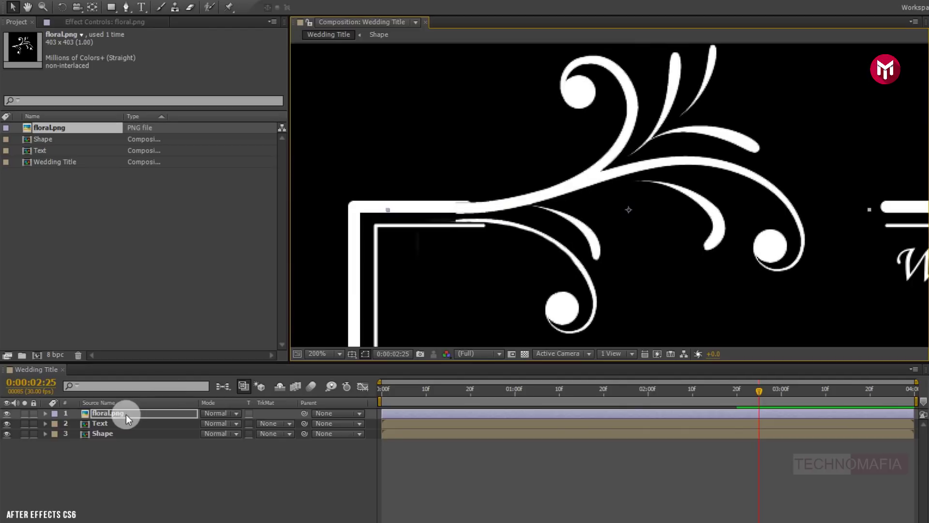
Auto-trace the alpha channel of floral.png at the current frame onto a new layer, then delete the original floral.png layer
key("Return")
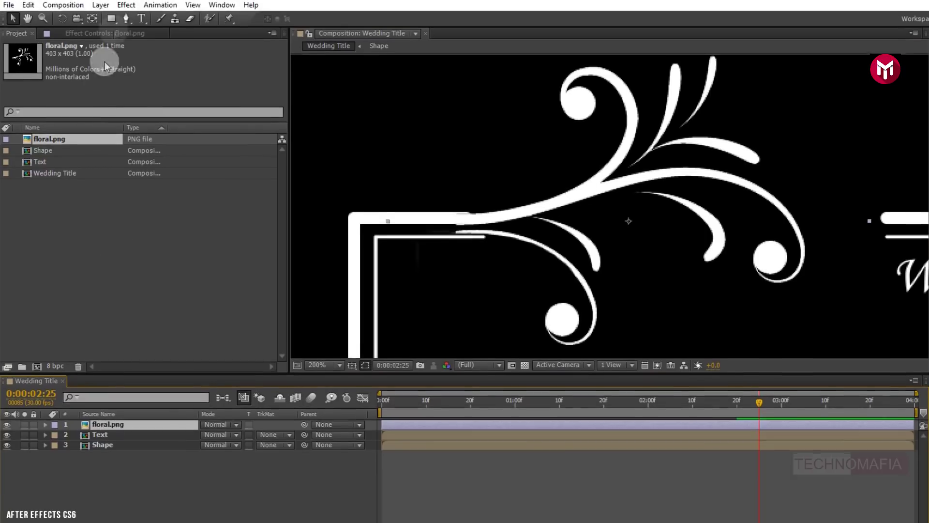
left_click(101, 5)
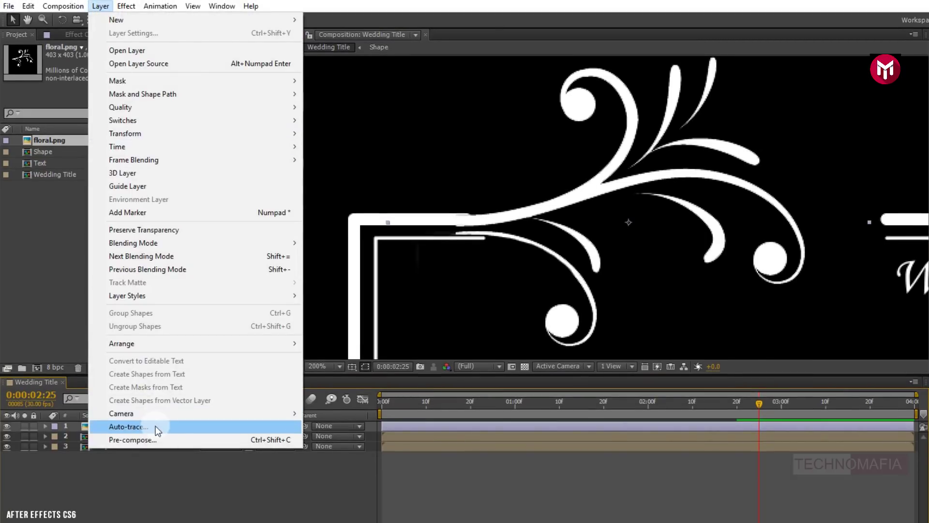
left_click(155, 426)
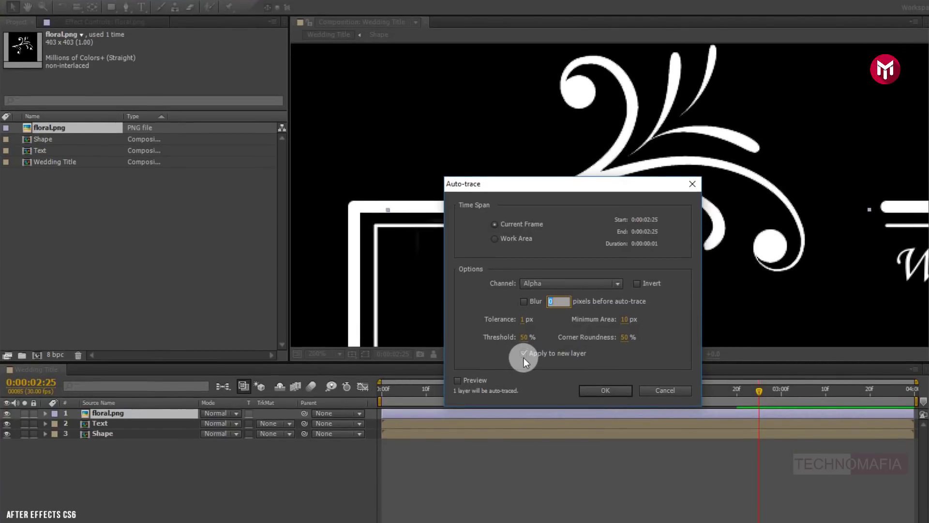
left_click(589, 385)
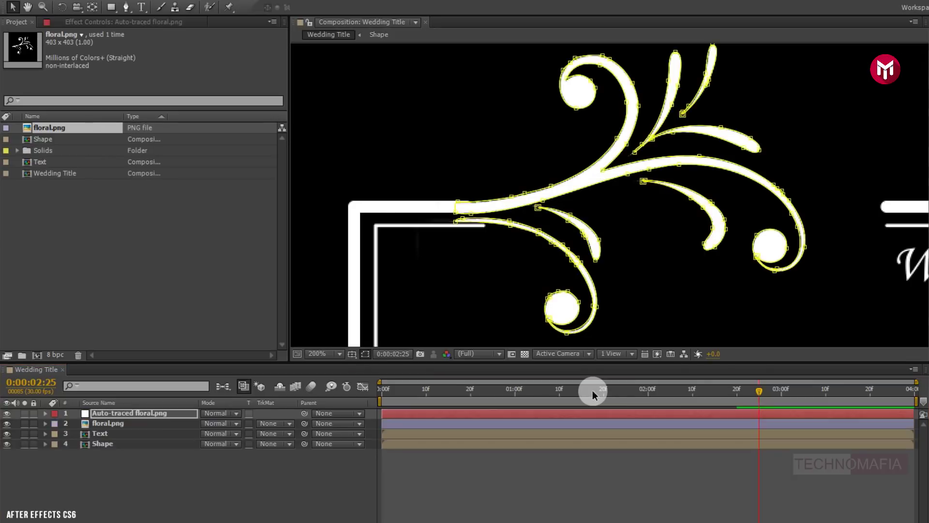
left_click(117, 427)
key("Delete")
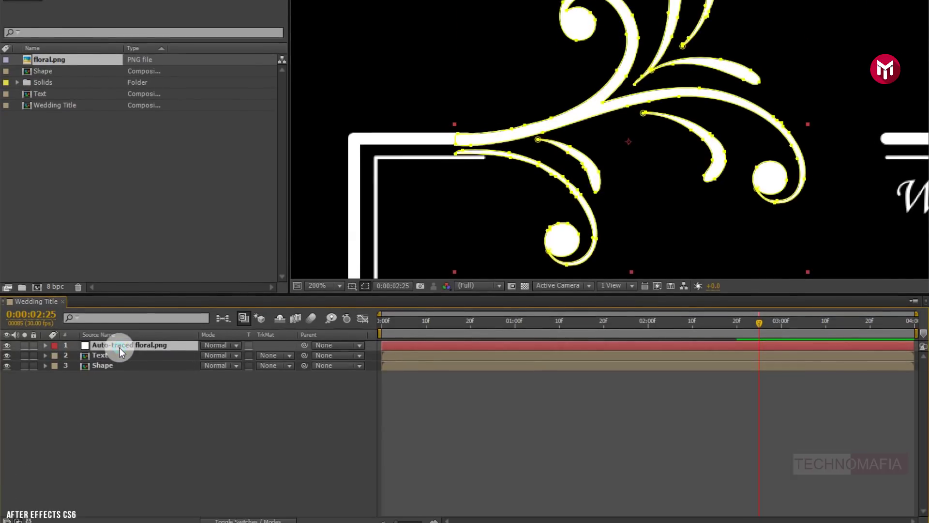
Rename the auto-traced ornament layer as "Shape 1"
right_click(120, 421)
left_click(157, 514)
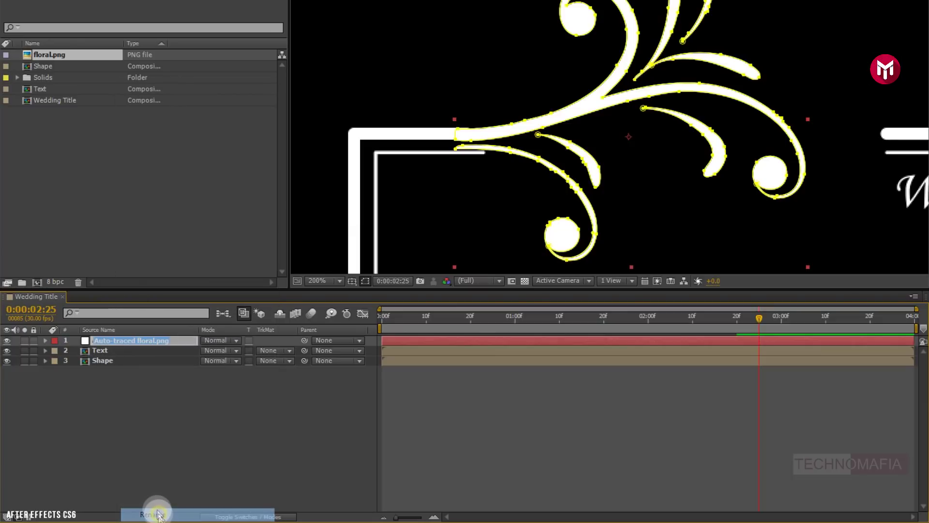
type("Shape 1")
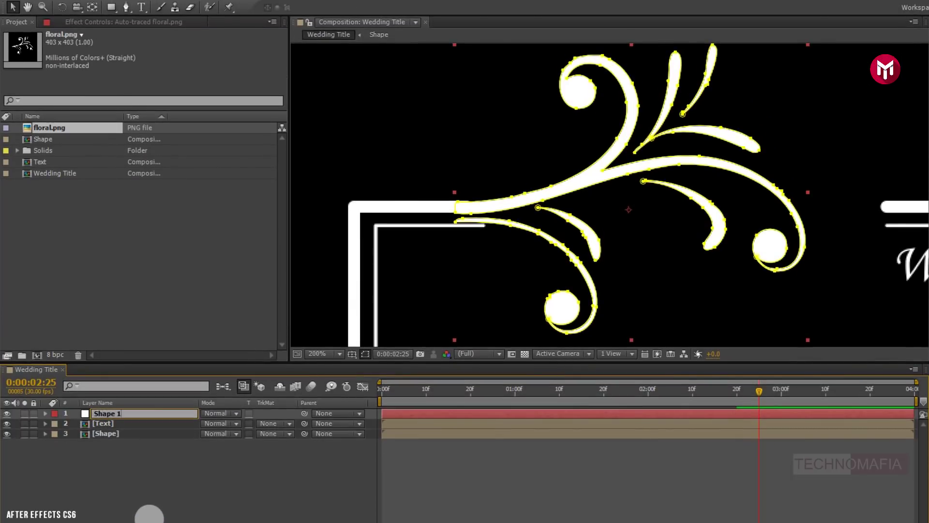
key("Return")
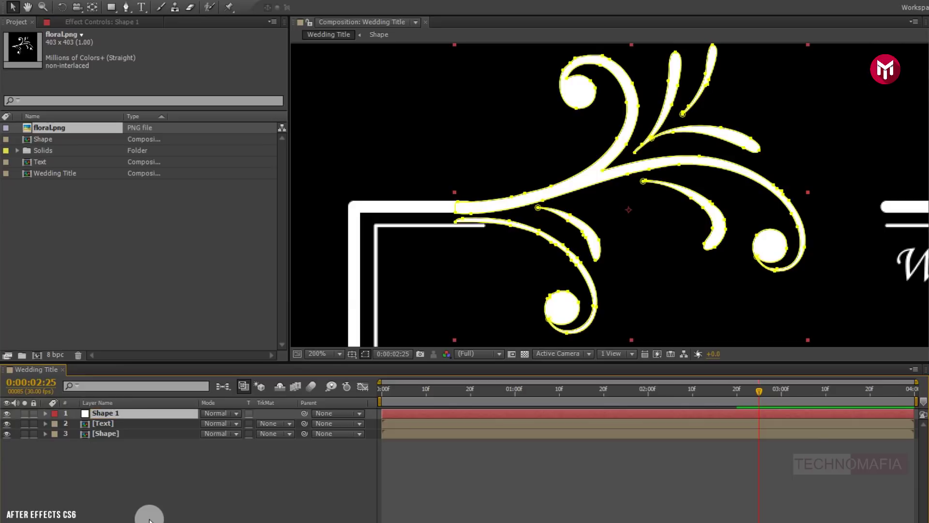
left_click(149, 521)
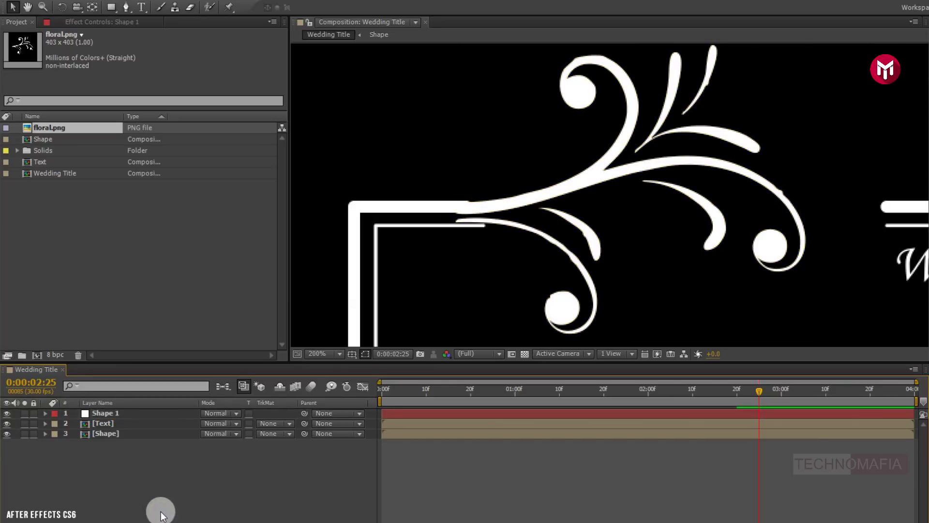
Move the mask points at the start of Shape 1's thin lower branch so it meets the inner frame line
left_click(109, 413)
key("period")
left_click_drag(389, 289, 507, 209)
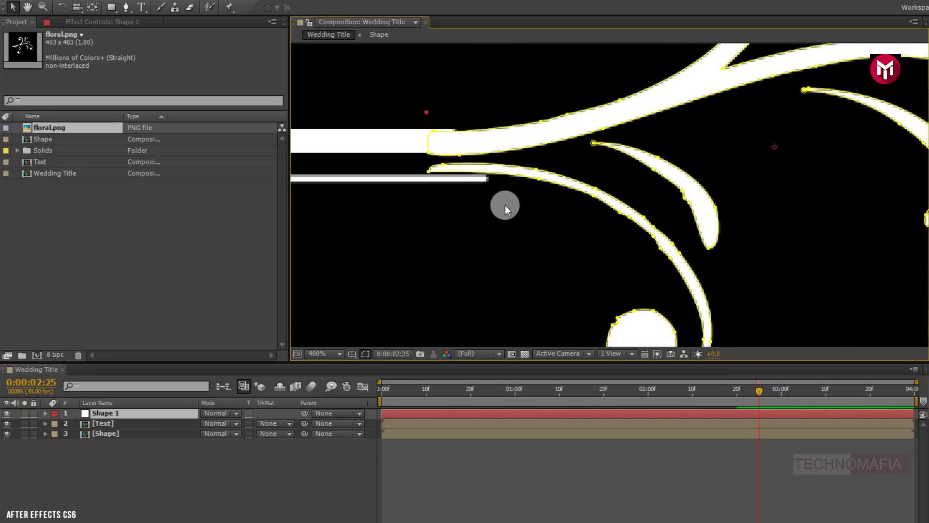
left_click(535, 184)
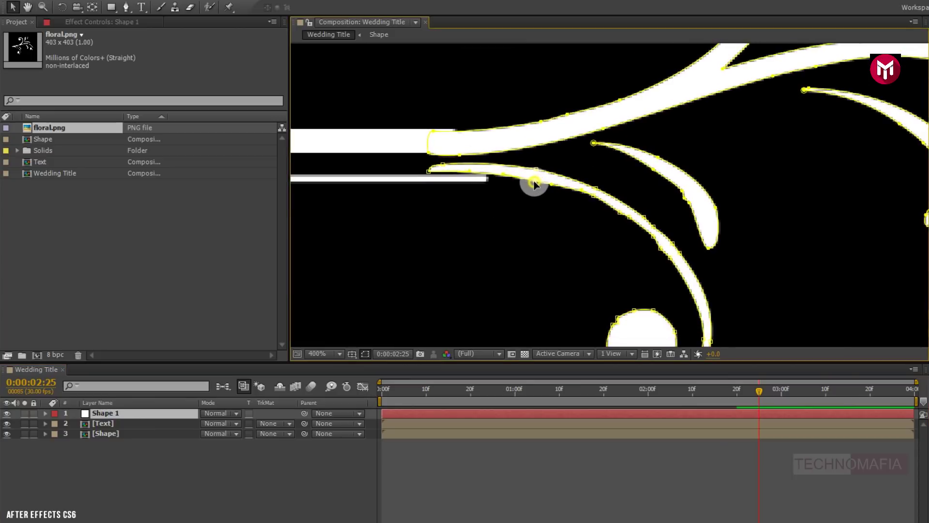
left_click(470, 178)
left_click_drag(470, 179, 529, 186)
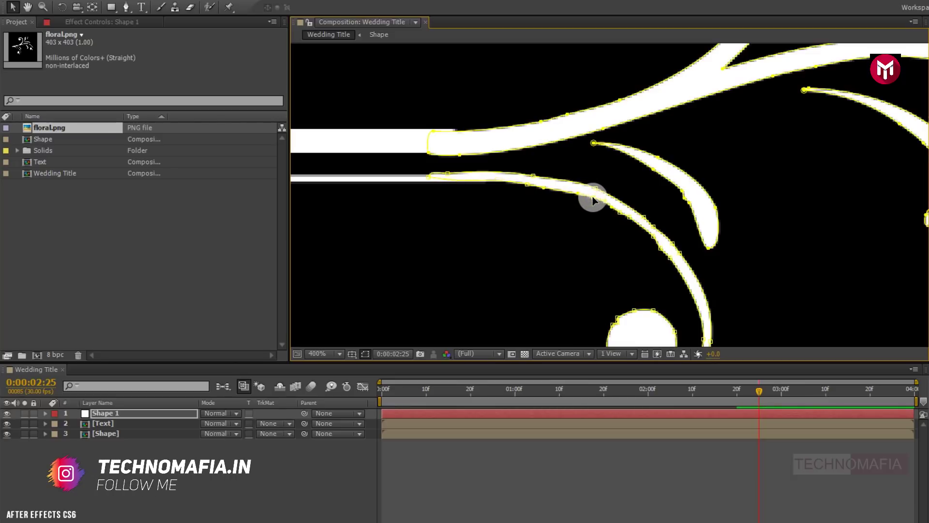
Adjust the mask points at the start of Shape 1's thick main stem so it lines up with the outer frame line
left_click(540, 124)
left_click(456, 134)
mouse_move(433, 132)
left_mouse_down()
mouse_move(461, 149)
mouse_move(429, 149)
mouse_move(462, 154)
left_mouse_up()
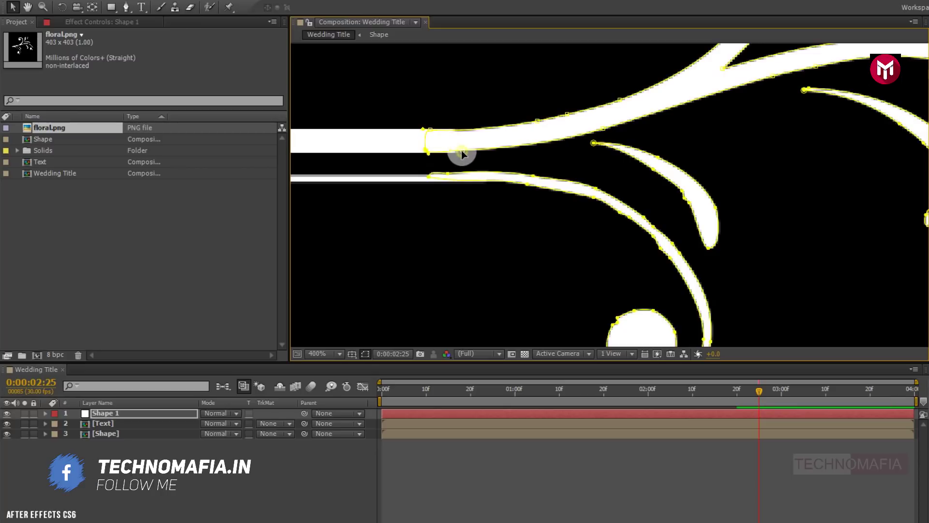
scroll(743, 217, "up", 1)
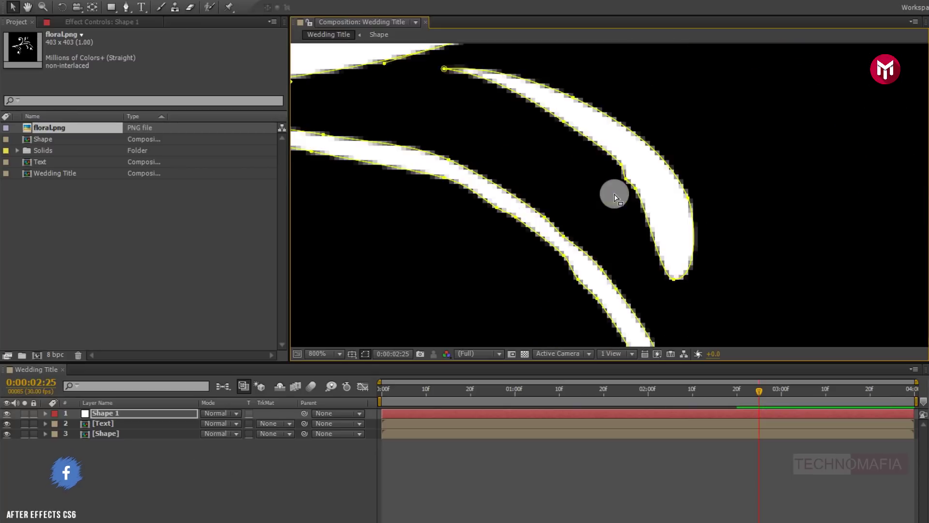
scroll(629, 177, "down", 1)
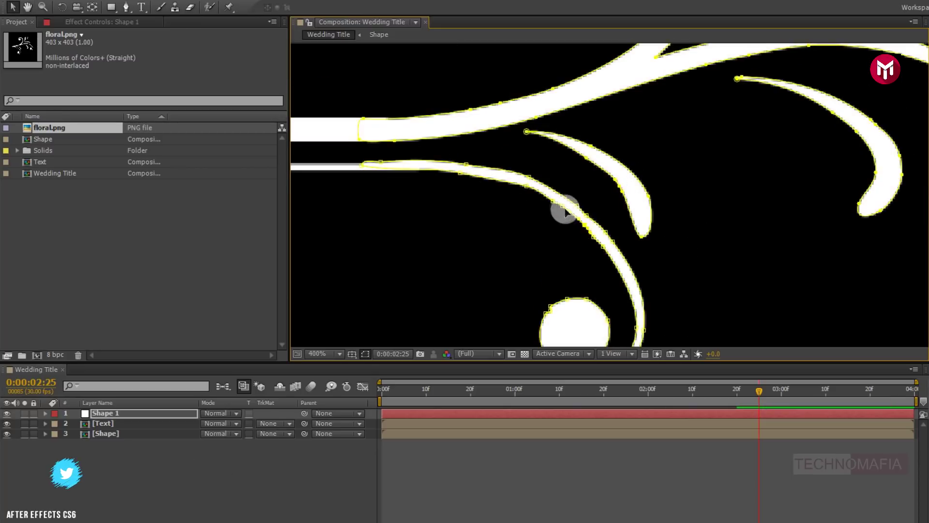
scroll(699, 157, "down", 1)
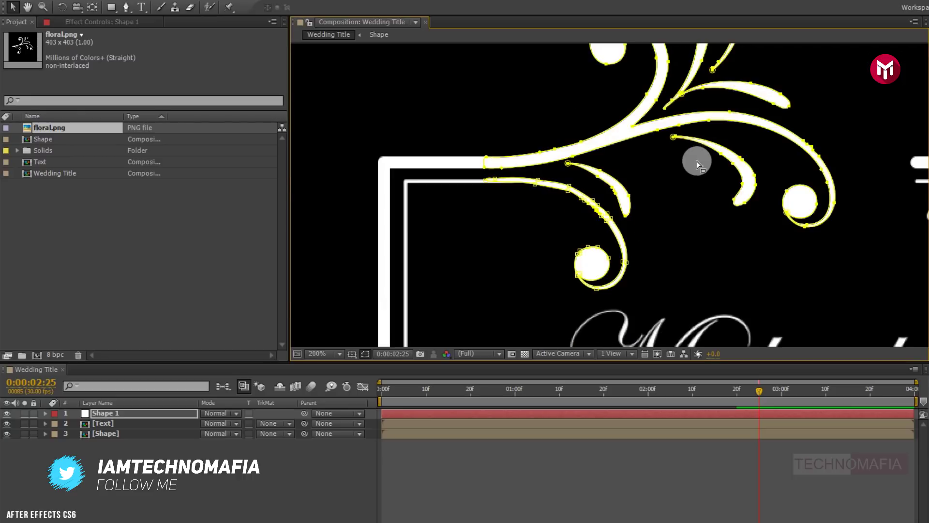
scroll(697, 164, "down", 1)
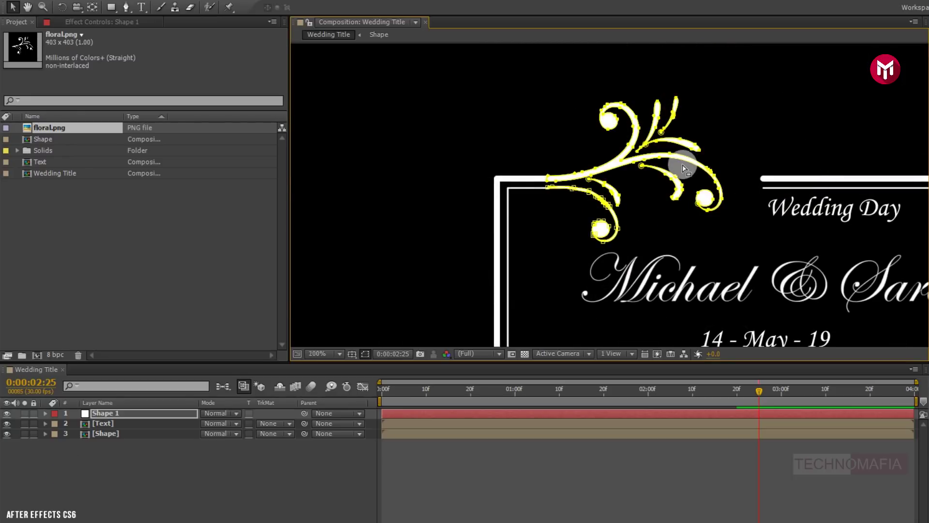
scroll(673, 158, "up", 1)
left_click_drag(668, 161, 618, 214)
Duplicate the Shape 1 layer seven times to get the layers Shape 2 to Shape 8
left_click(112, 414)
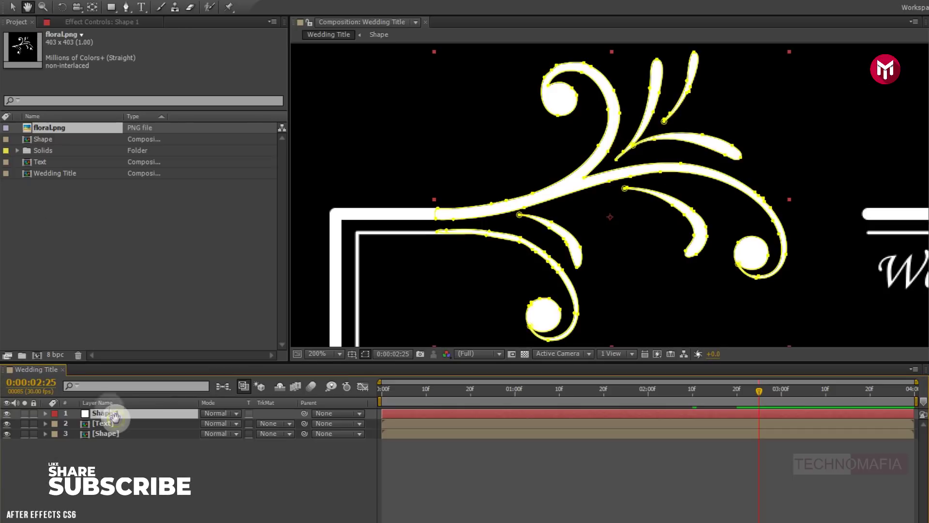
key("v")
key("ctrl+d")
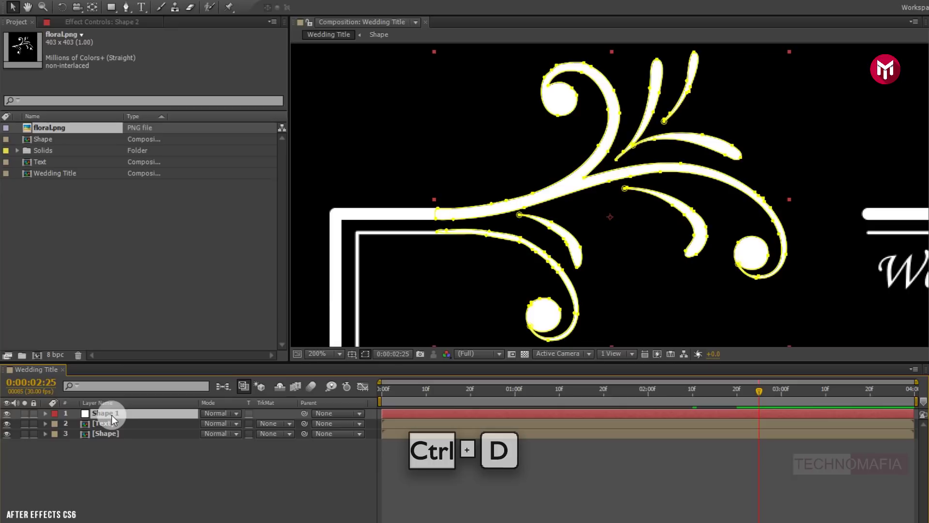
key("ctrl+d")
key("ctrl+d")
key("ctrl+d")
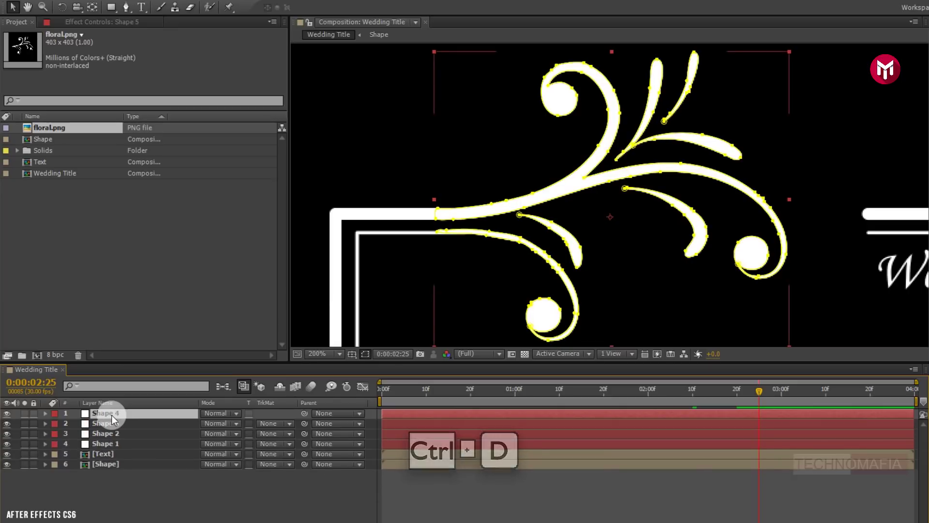
key("ctrl+d")
key("ctrl+d")
key("ctrl+d")
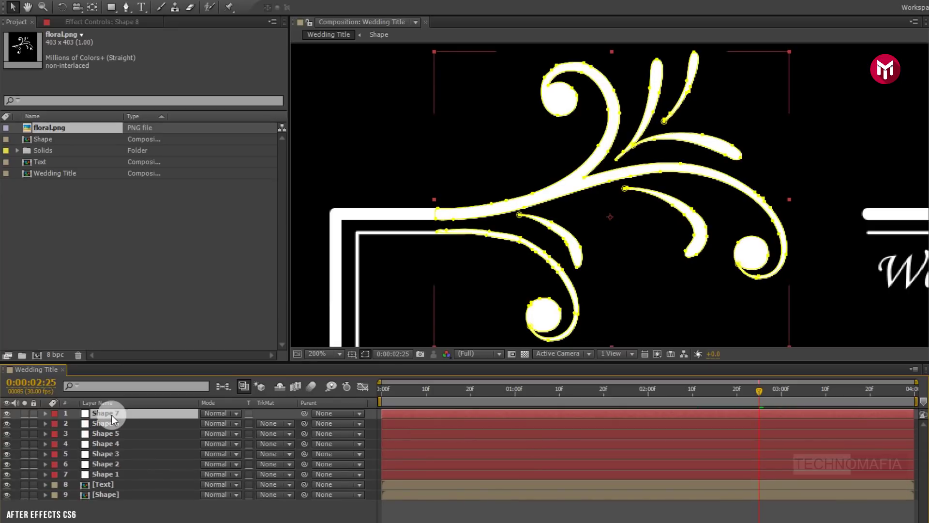
key("ctrl+d")
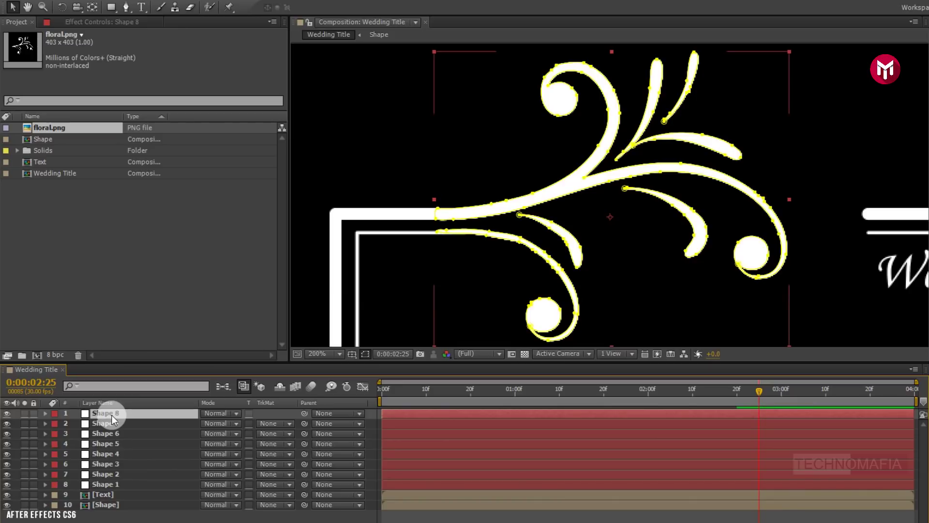
Hide the layers Shape 2 to Shape 8, leaving only Shape 1 of the ornament copies visible
left_click_drag(9, 414, 7, 479)
left_click(93, 486)
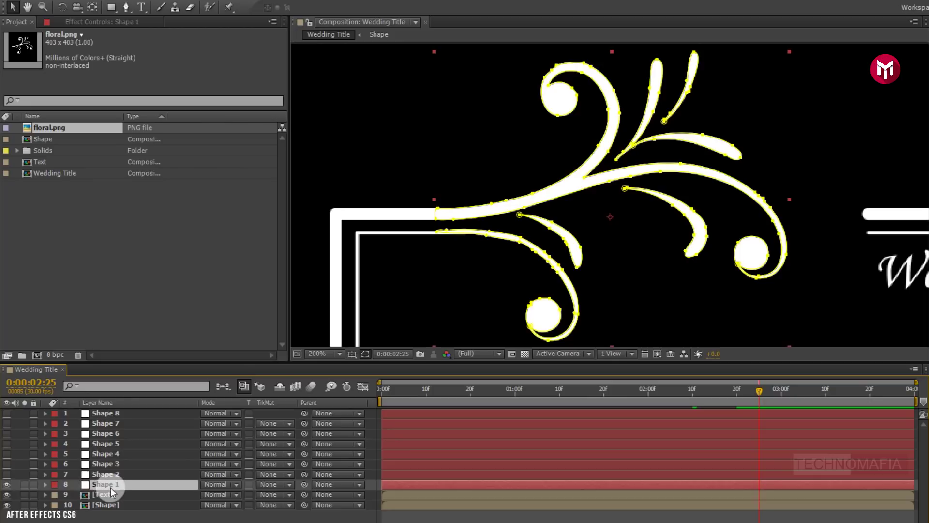
left_click(125, 518)
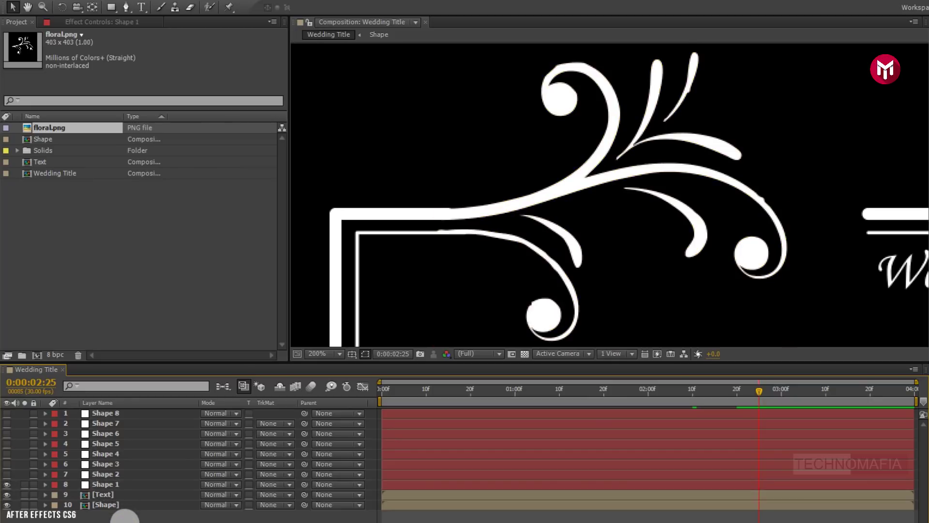
With the Pen tool, start an unfilled 19 px stroke path on the upper frame line and run it along the ornament's main stem
left_click(126, 7)
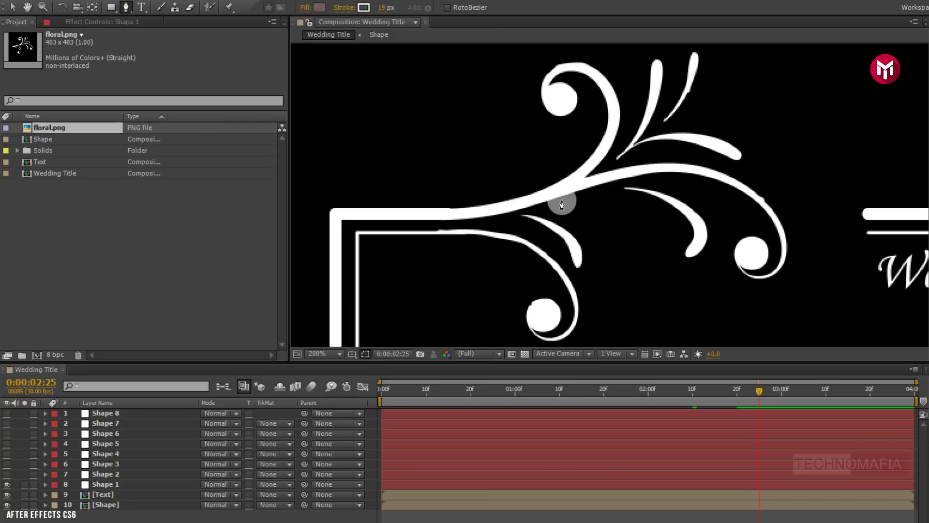
scroll(590, 203, "up", 1)
key("space")
left_click_drag(593, 205, 569, 180)
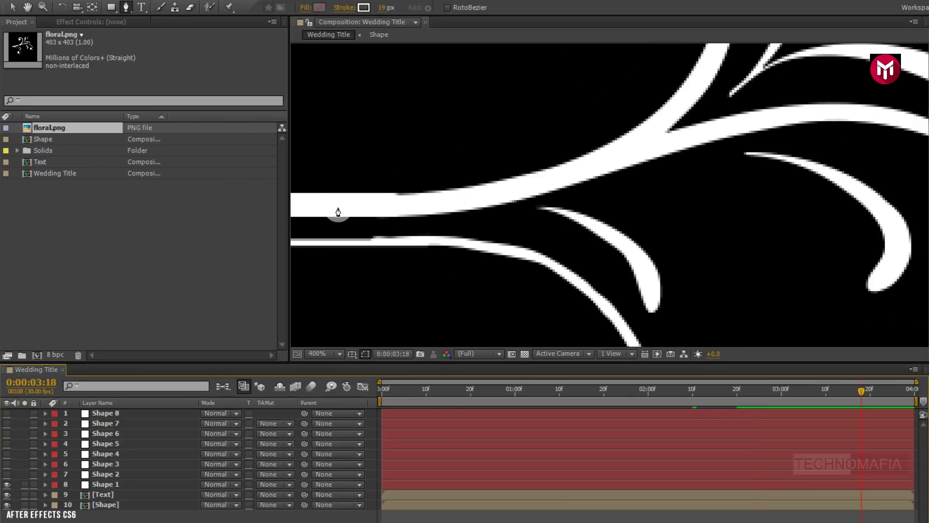
left_click(306, 9)
left_click(552, 335)
left_click(339, 207)
left_click(421, 206)
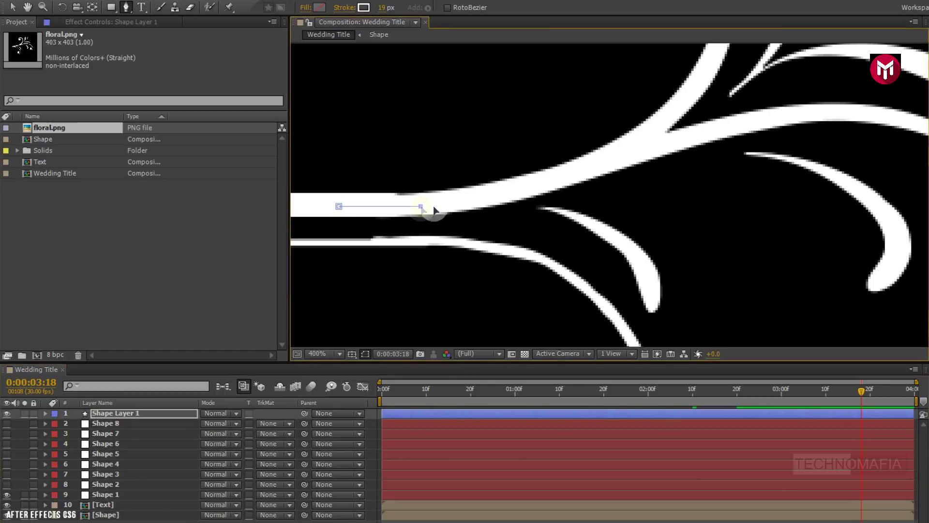
left_click(551, 187)
left_click(621, 159)
left_click(669, 145)
left_click(708, 138)
left_click(765, 120)
left_click(815, 118)
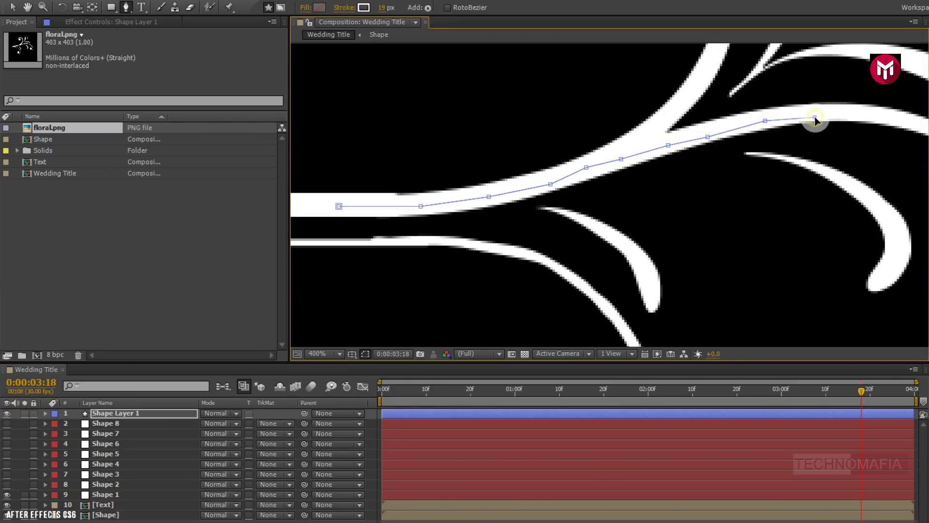
Continue the stroke path over the crest of the main branch and down around its outer curl to the curl's underside
left_click_drag(818, 116, 553, 122)
left_click(616, 124)
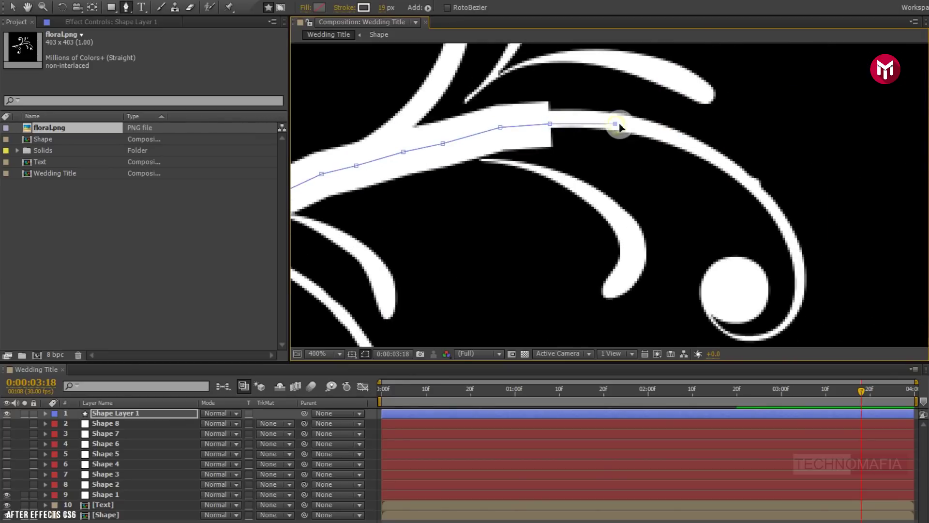
left_click(695, 144)
left_click(738, 171)
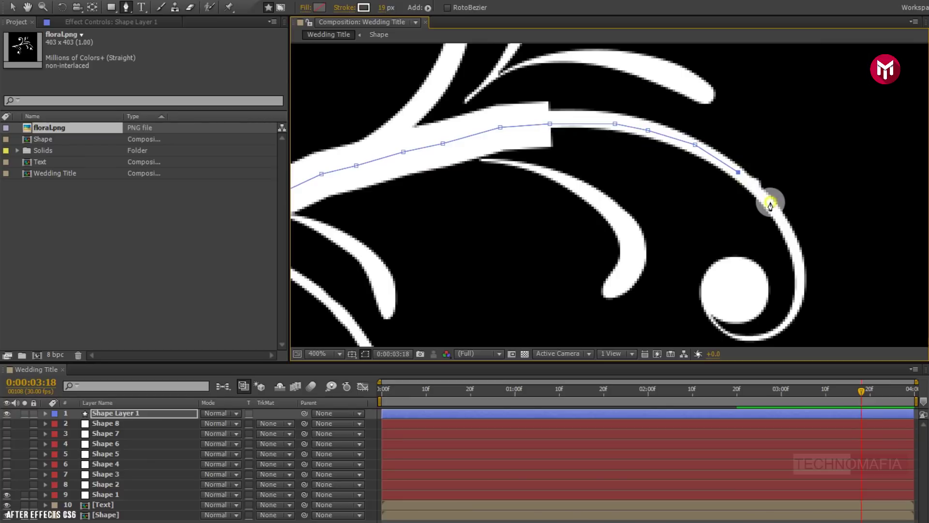
left_click(792, 233)
left_click(801, 266)
left_click(798, 300)
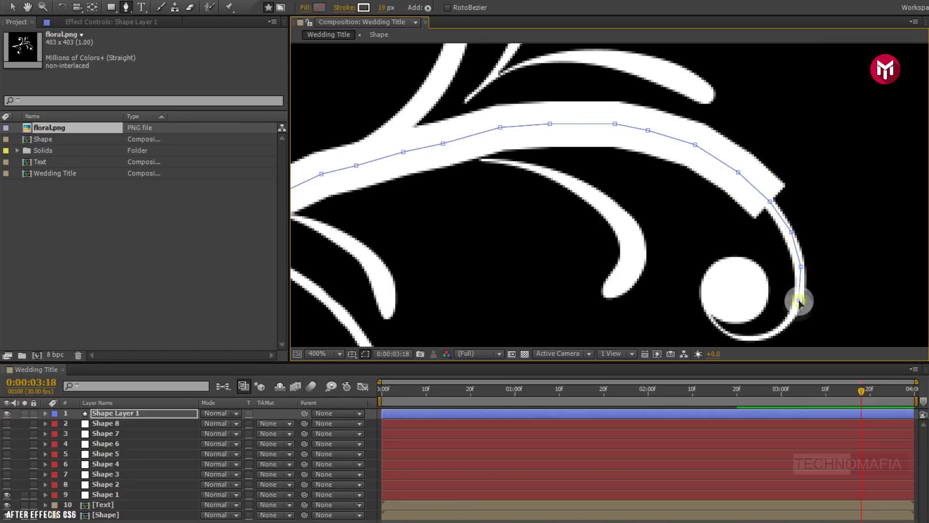
left_click(789, 323)
left_click(765, 337)
left_click(726, 337)
left_click(703, 313)
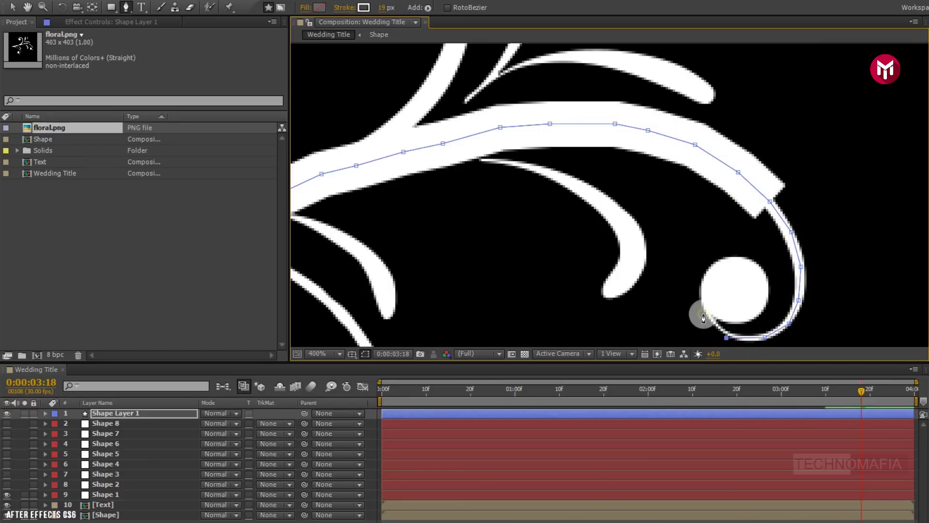
Finish the stroke path with an inward spiral that covers the round end of the main branch
left_click(703, 278)
left_click(723, 260)
left_click(749, 260)
left_click(762, 276)
left_click(762, 303)
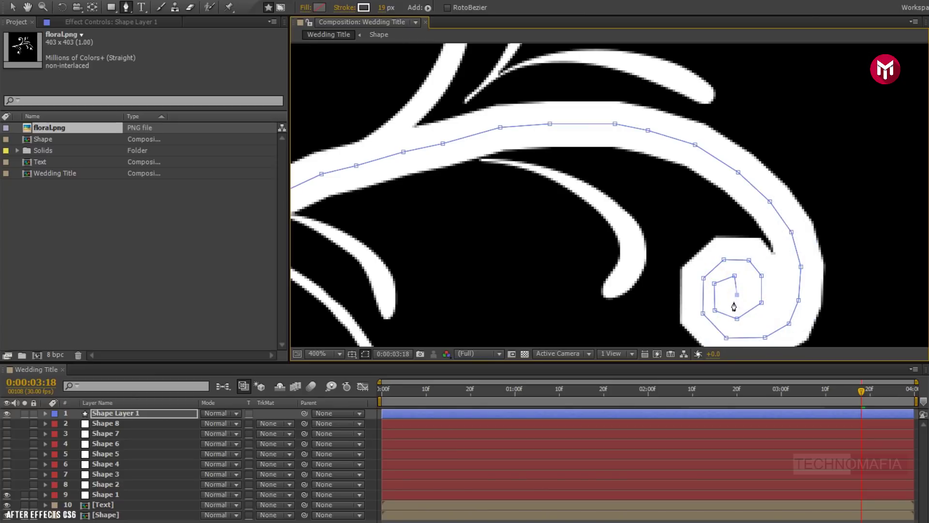
scroll(696, 234, "down", 2)
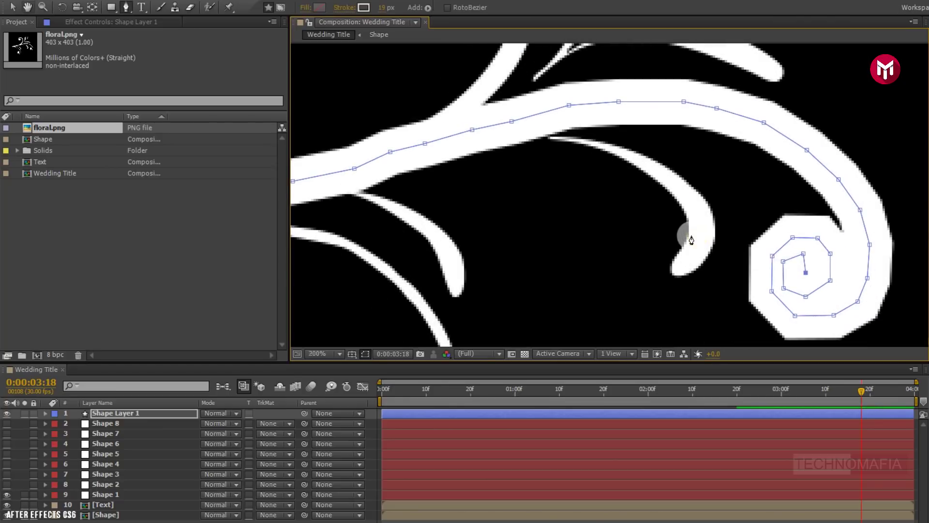
left_click_drag(595, 244, 618, 244)
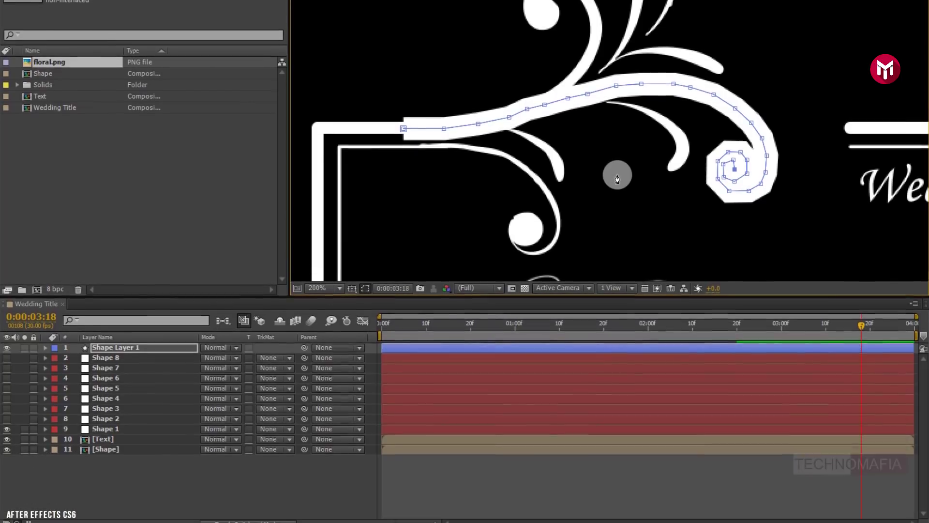
Move Shape Layer 1 directly above the Shape 1 layer and set Shape 1's track matte to Luma Matte "Shape Layer 1"
left_click_drag(124, 341, 118, 415)
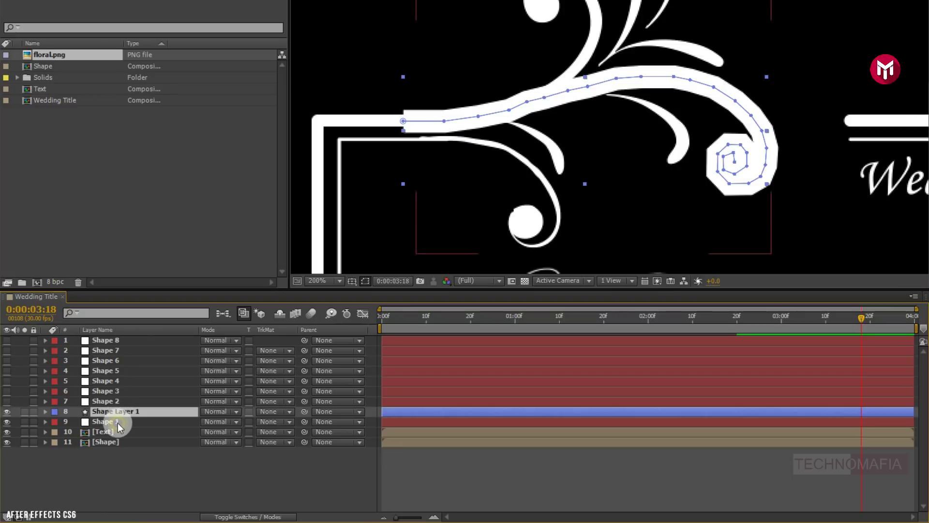
left_click(118, 426)
left_click(266, 422)
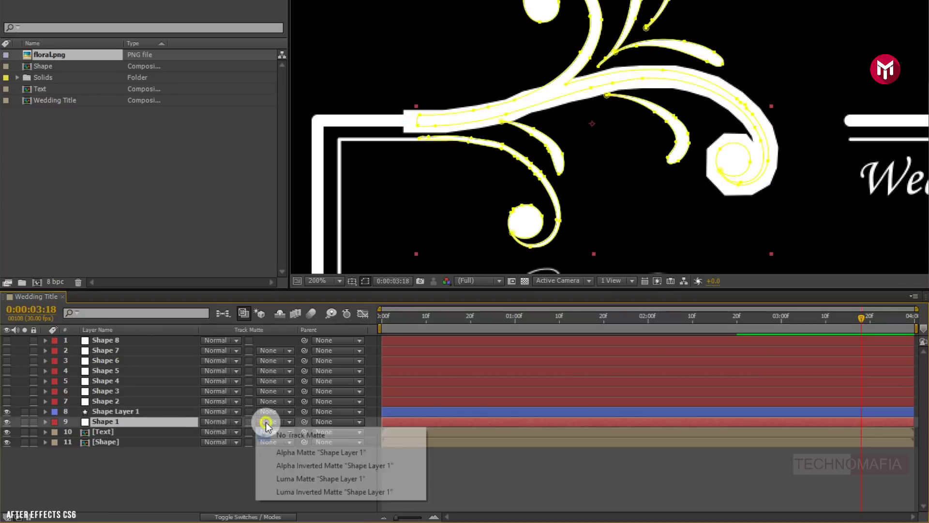
left_click(290, 479)
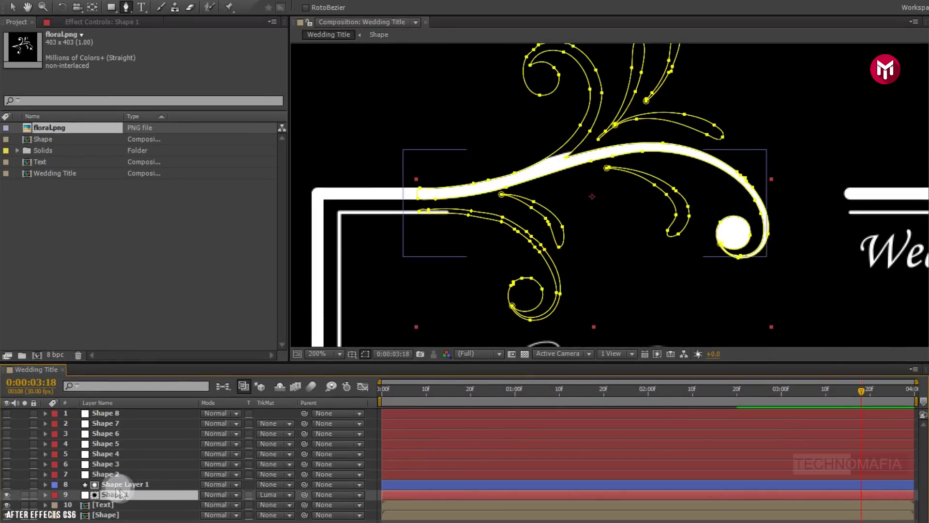
Set Shape Layer 1's stroke width to 14 px and add Trim Paths to the layer
left_click(114, 486)
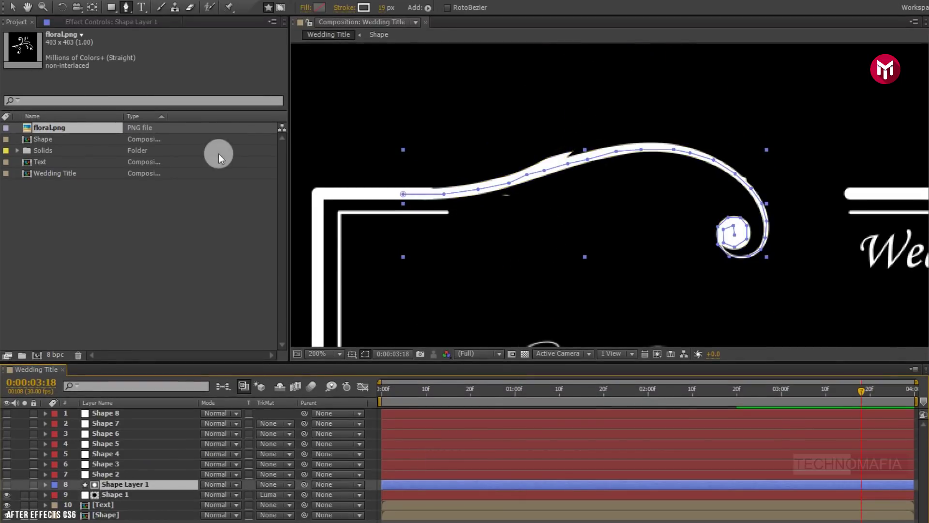
left_click_drag(376, 9, 376, 11)
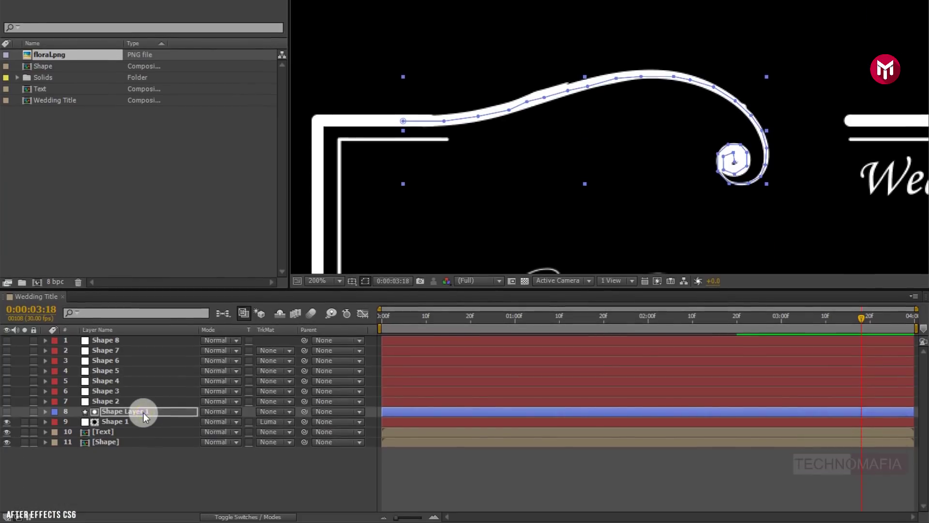
left_click(143, 413)
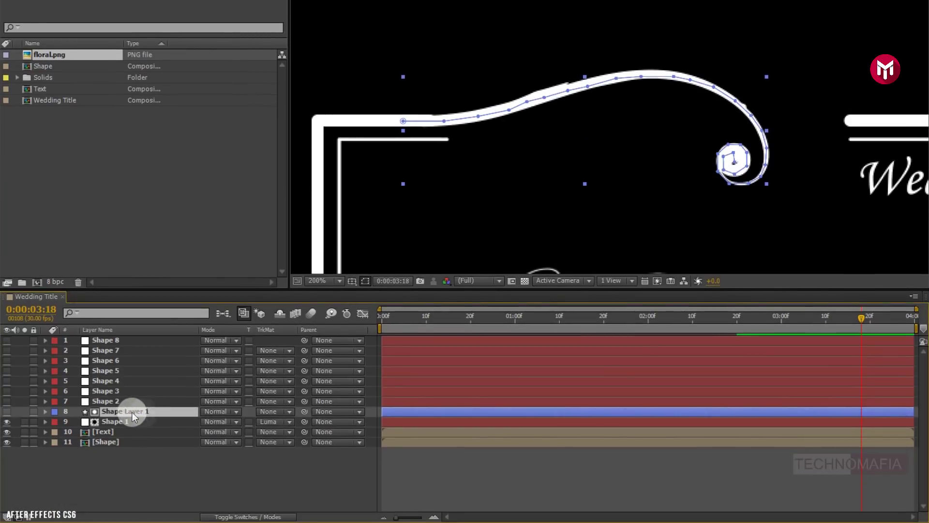
left_click(45, 414)
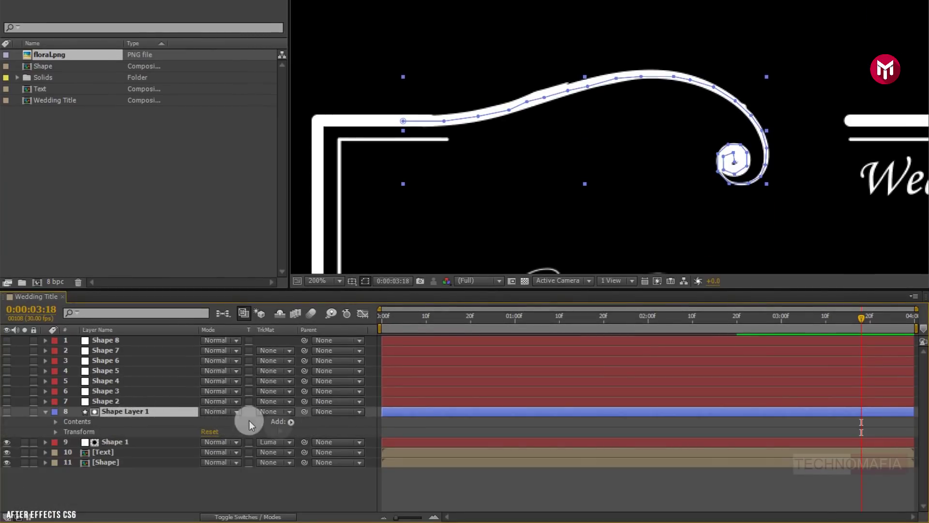
left_click(290, 422)
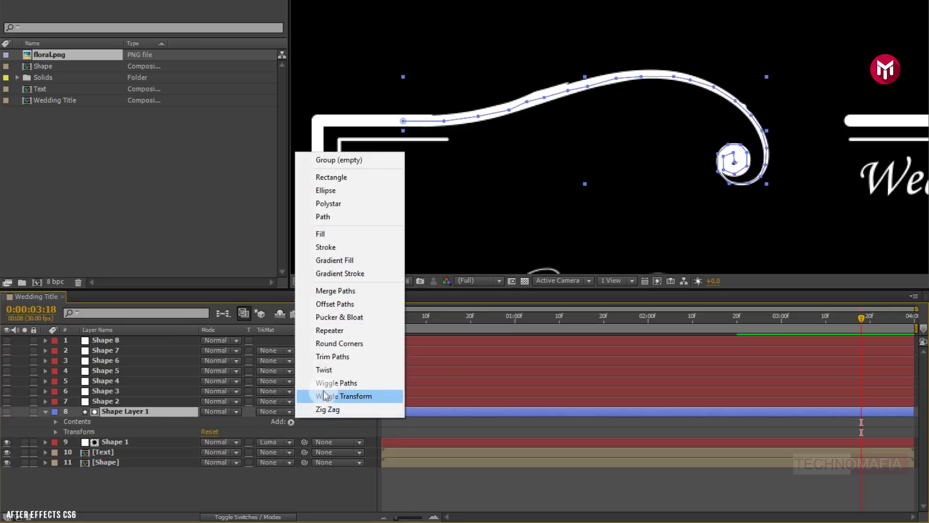
left_click(324, 358)
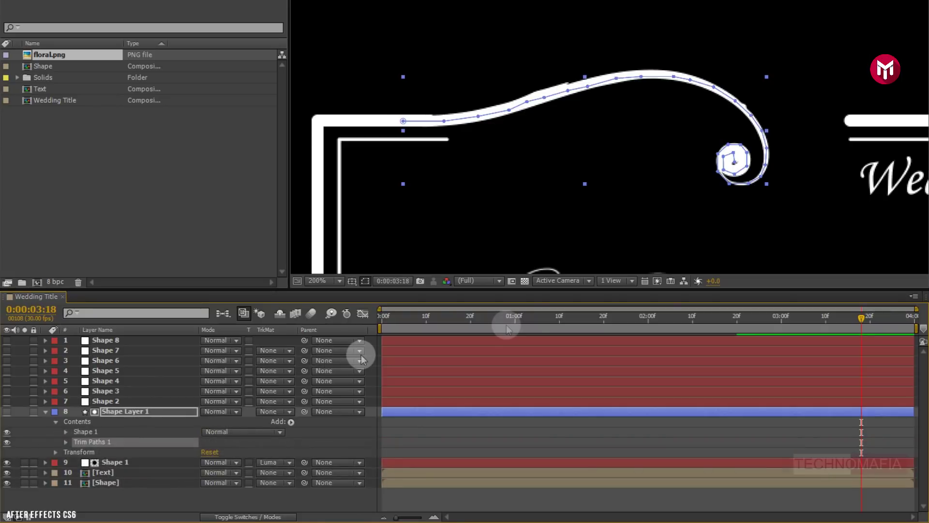
Keyframe the Trim Paths End of Shape Layer 1 from 0% at 0:00:01:20 to 100% at 0:00:02:10
left_click_drag(590, 320, 606, 322)
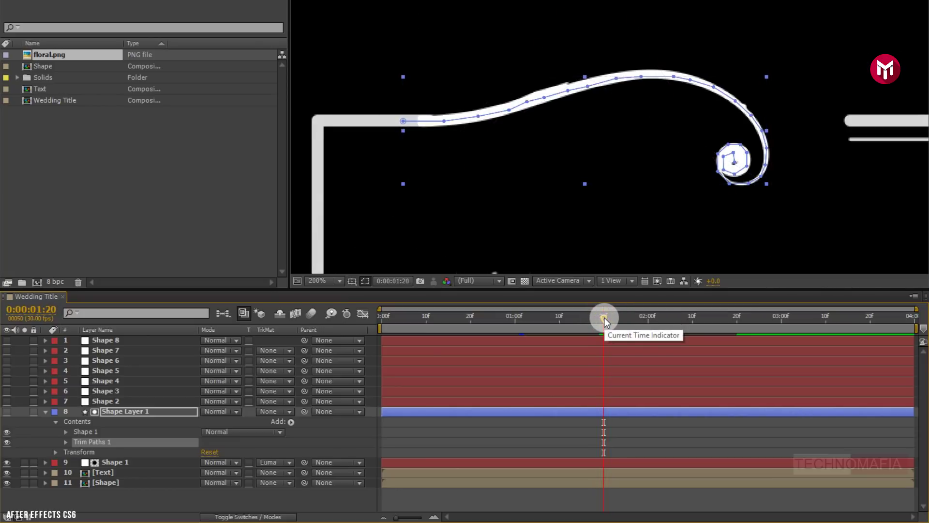
left_click(67, 442)
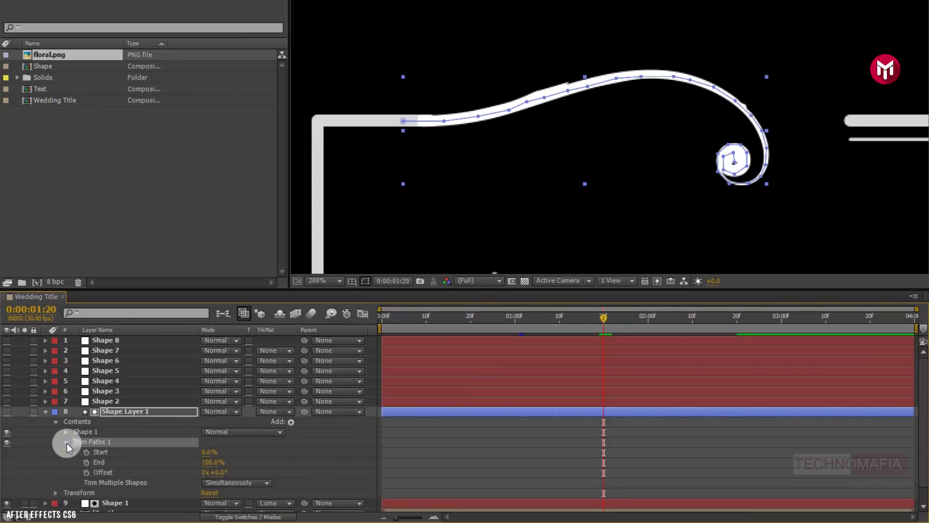
left_click(85, 462)
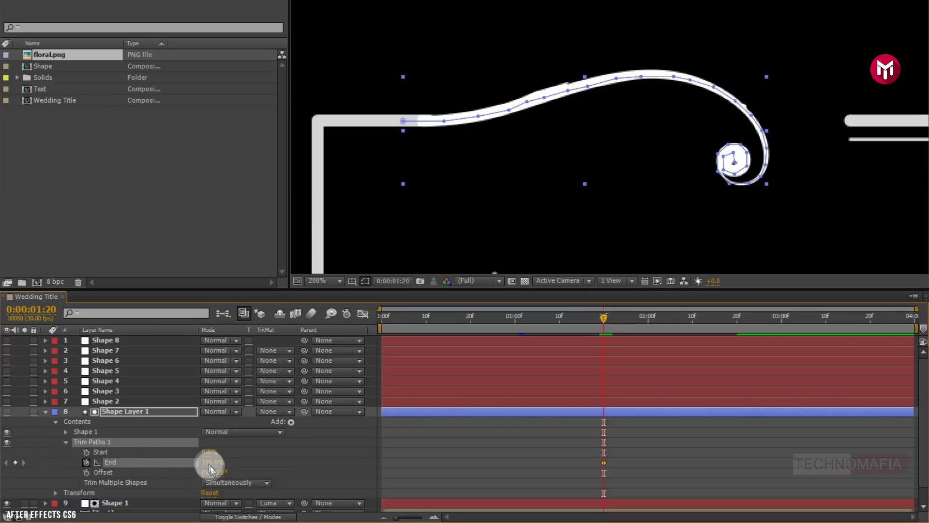
left_click_drag(209, 467, 130, 468)
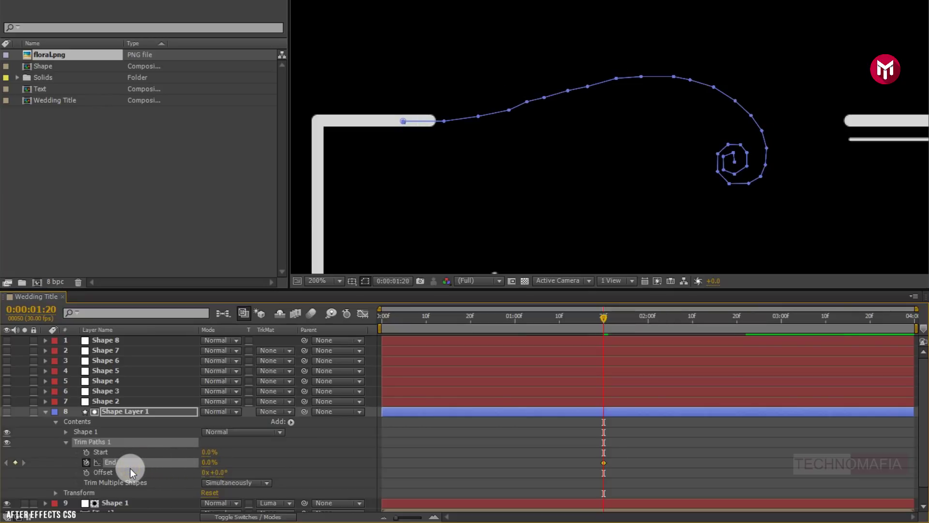
left_click(692, 320)
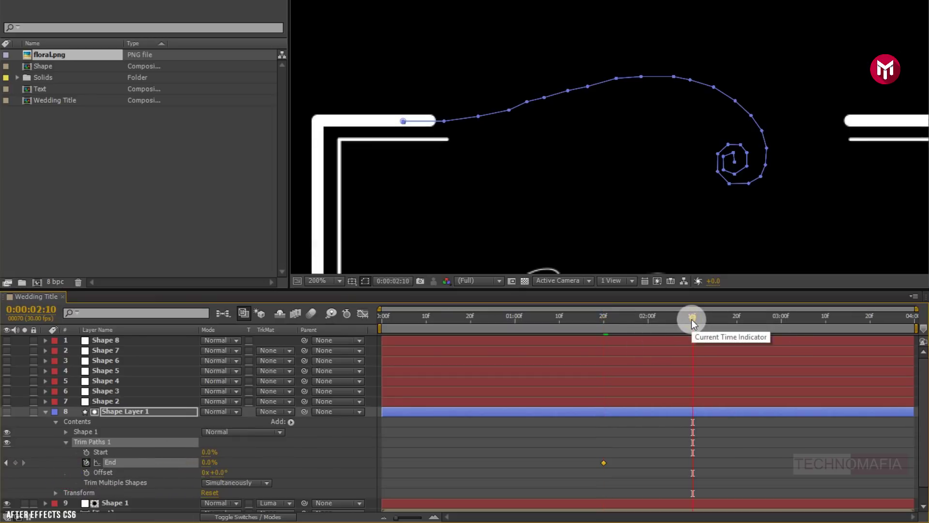
left_click_drag(202, 462, 292, 461)
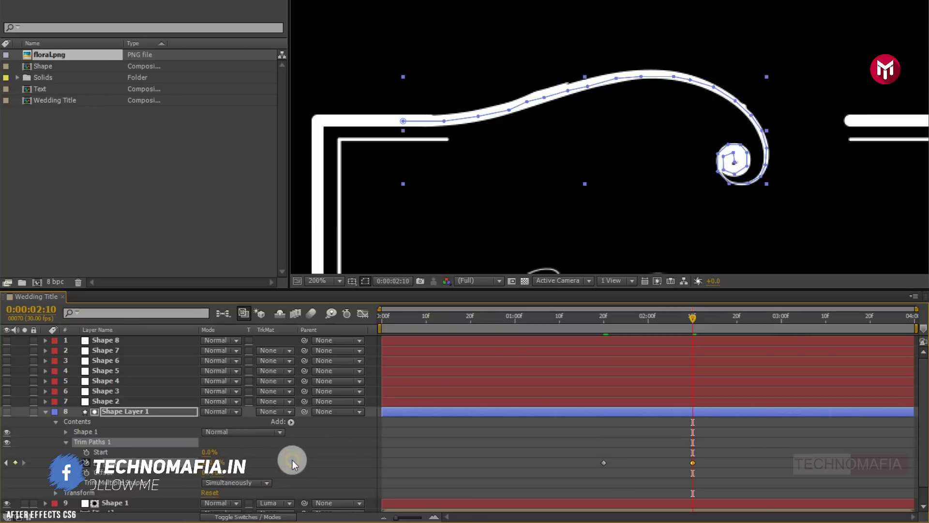
Narrow the work area to the time around the End keyframes and preview the main branch's reveal
left_click_drag(380, 328, 557, 326)
left_click_drag(916, 329, 729, 335)
key("KP_0")
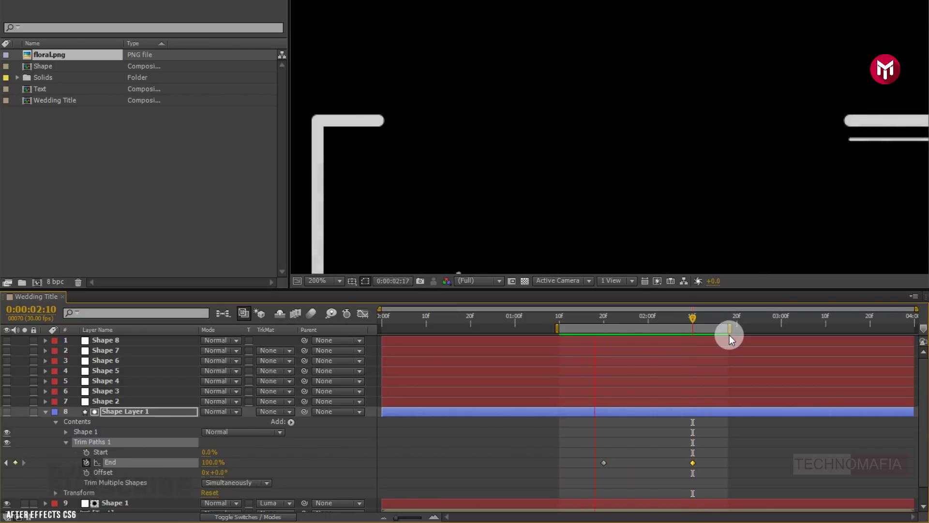
left_click(714, 319)
left_click(711, 318)
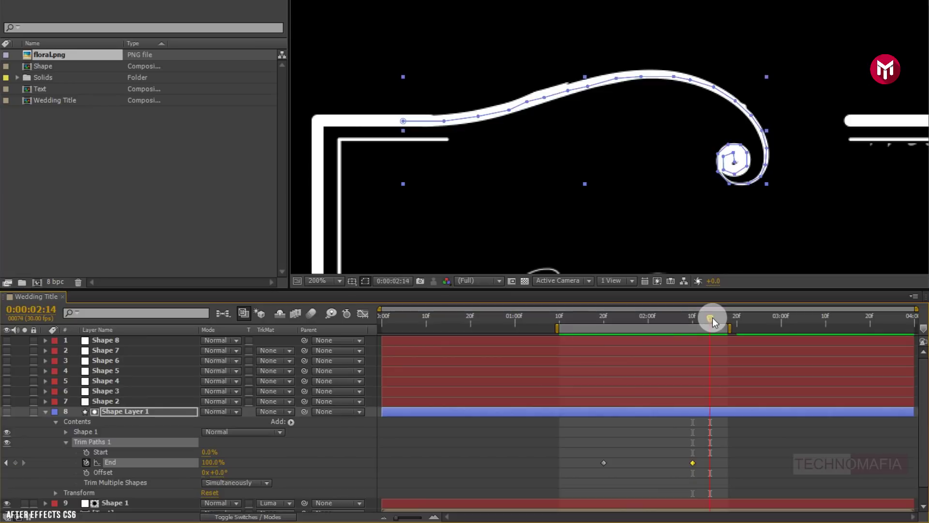
Collapse Shape Layer 1's properties and make the Shape 2 ornament copy visible
left_click(46, 411)
left_click(78, 463)
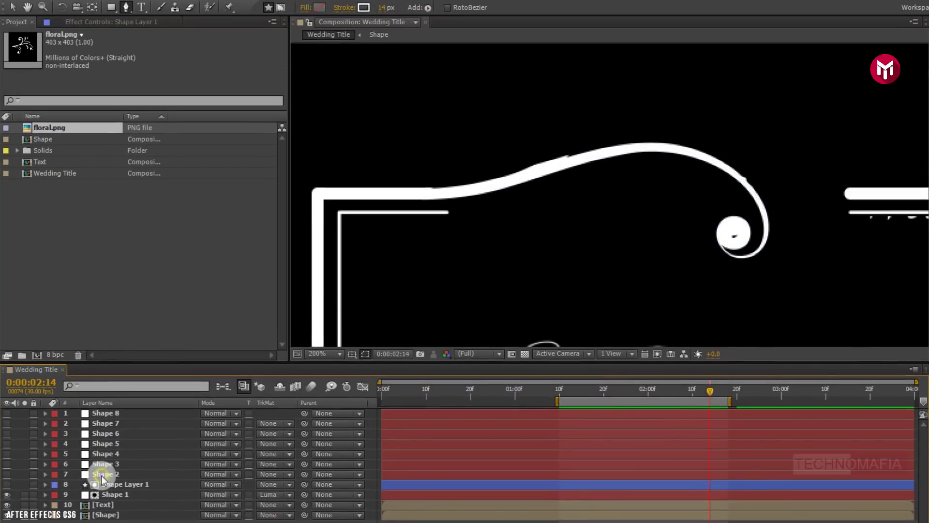
left_click(61, 404)
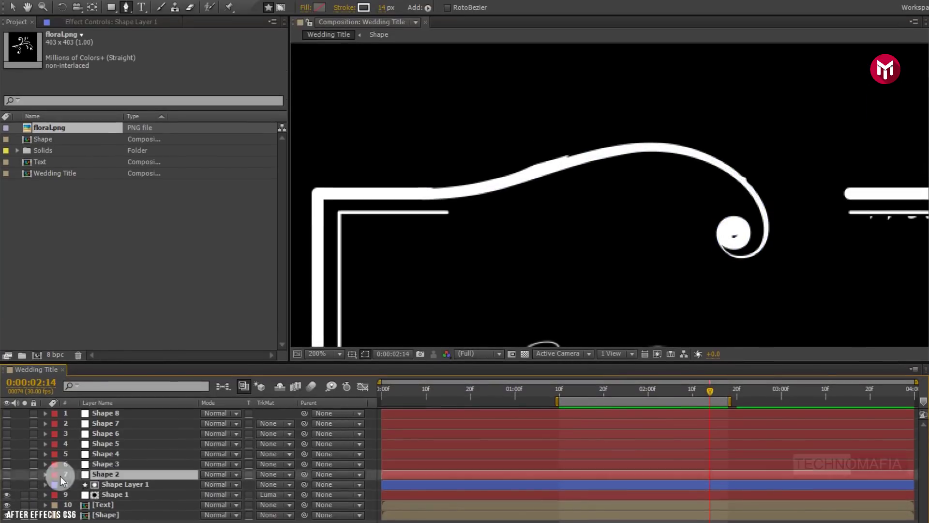
left_click(7, 474)
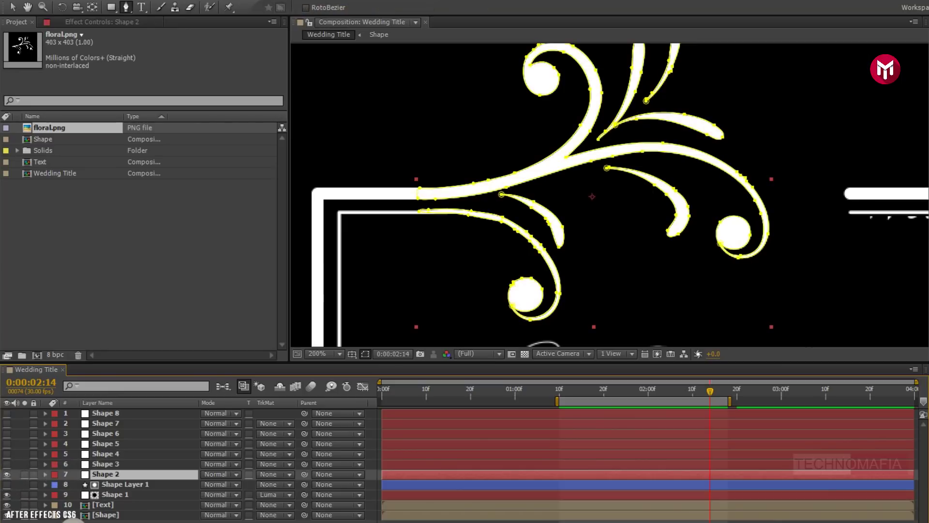
With nothing selected, draw a 14 px Pen stroke path from the main stem along the upper curl, spiralling inward over its round end
key("ctrl+shift+a")
left_click(126, 6)
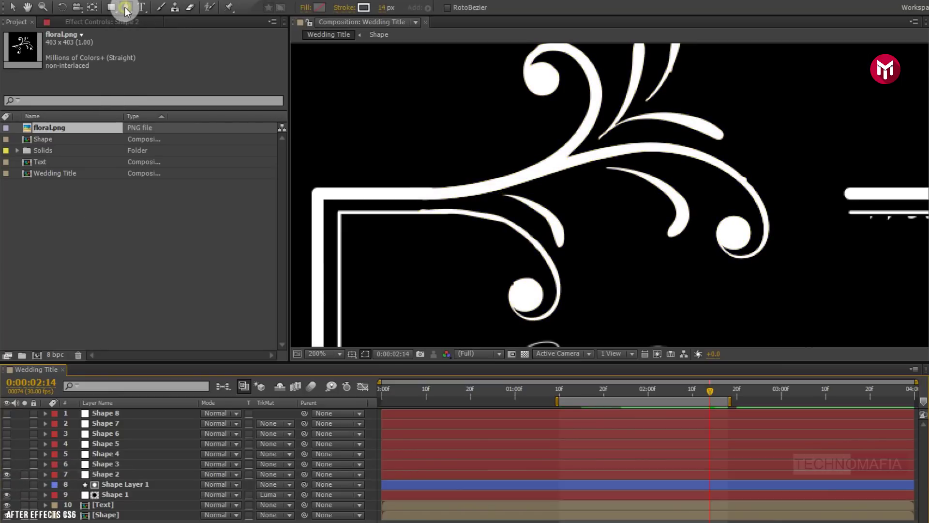
left_click_drag(473, 152, 473, 201)
left_click(521, 224)
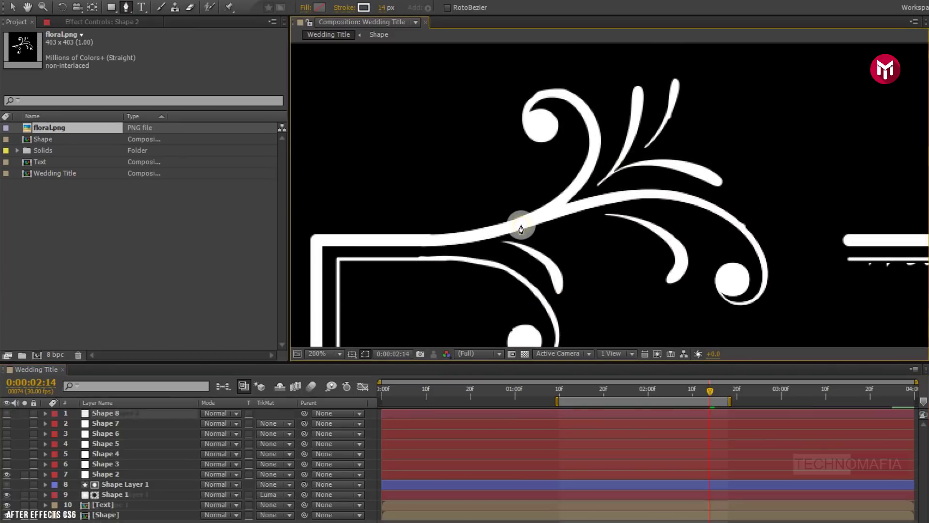
left_click(545, 217)
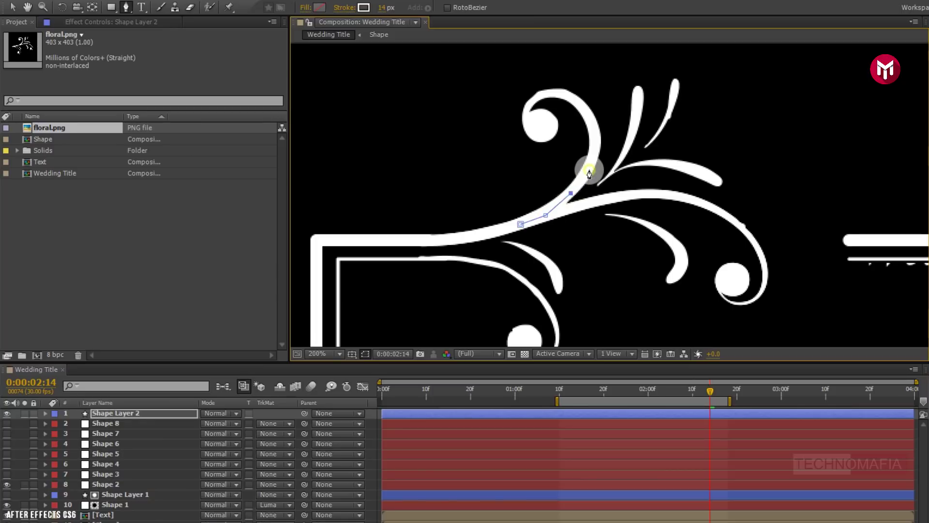
left_click(559, 94)
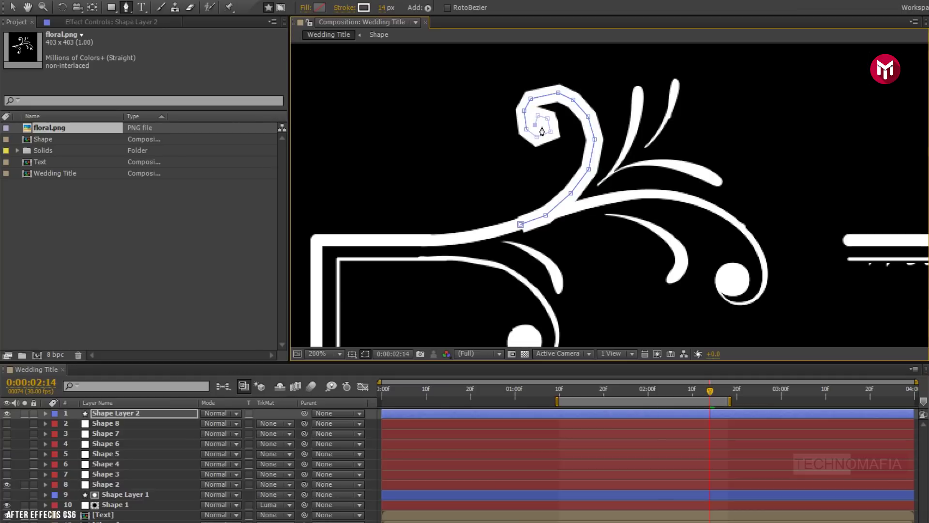
Move Shape Layer 2 directly above the Shape 2 layer and use it as Shape 2's luma matte
left_click(118, 415)
left_click_drag(124, 459, 125, 478)
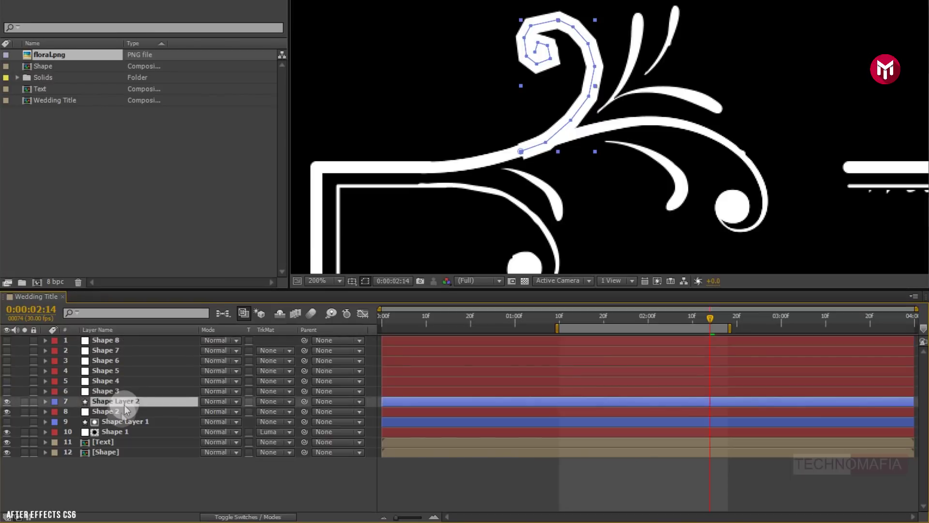
left_click(118, 413)
left_click(264, 414)
left_click(278, 469)
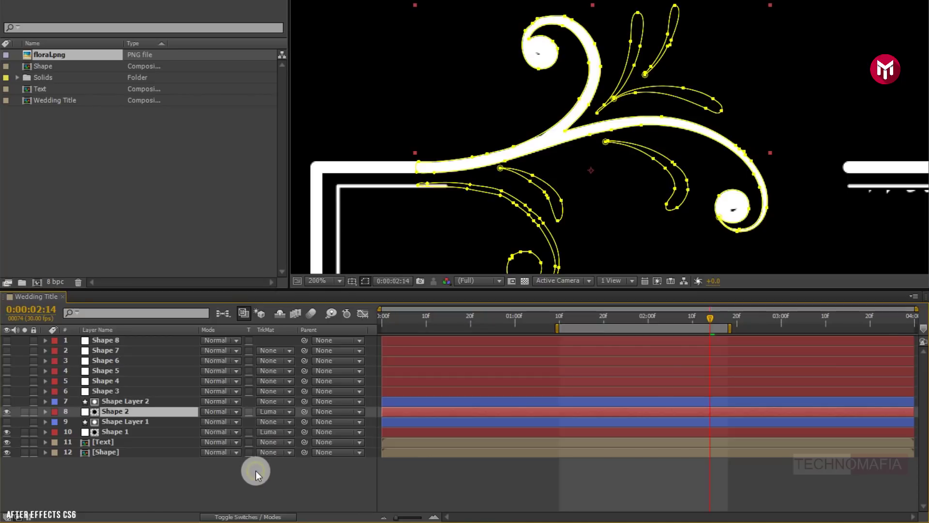
left_click(255, 470)
Copy the Trim Paths End keyframes from Shape Layer 1 and paste them onto Shape Layer 2 at 0:00:01:25
left_click(138, 423)
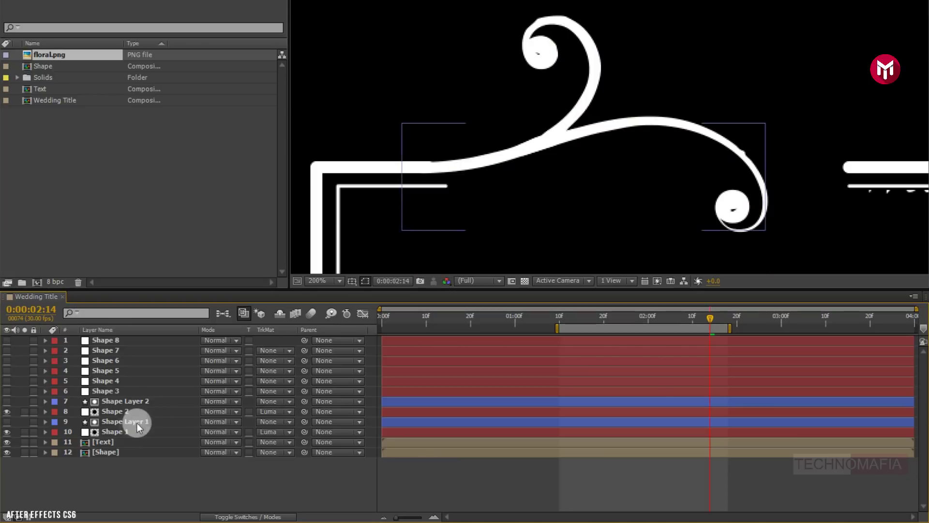
left_click(131, 423)
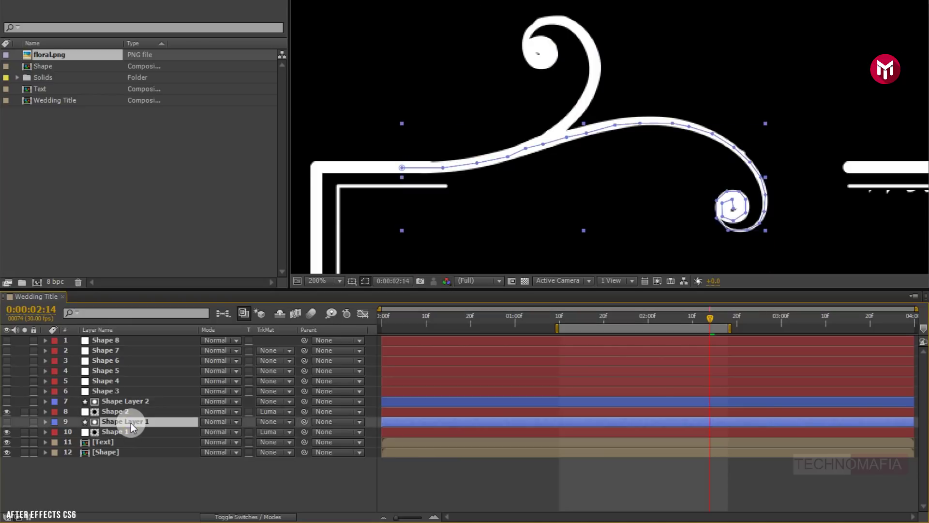
key("u")
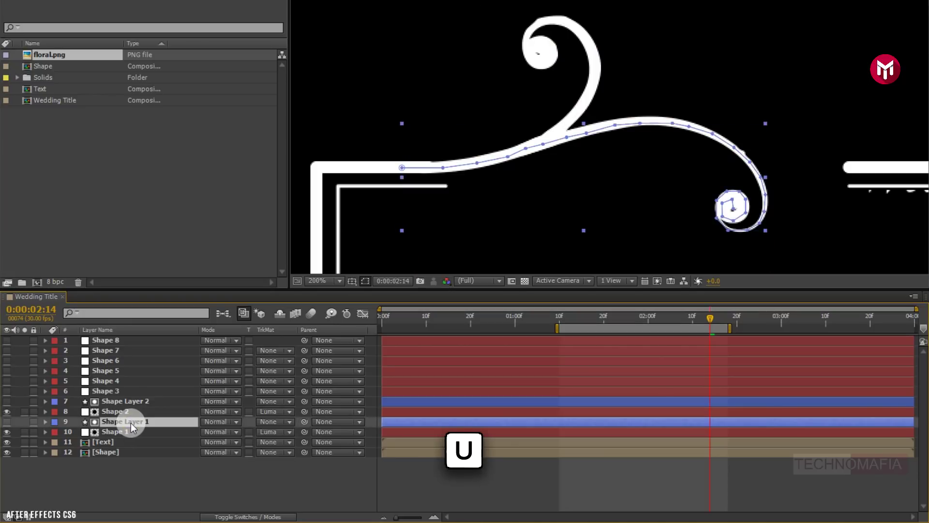
left_click(112, 433)
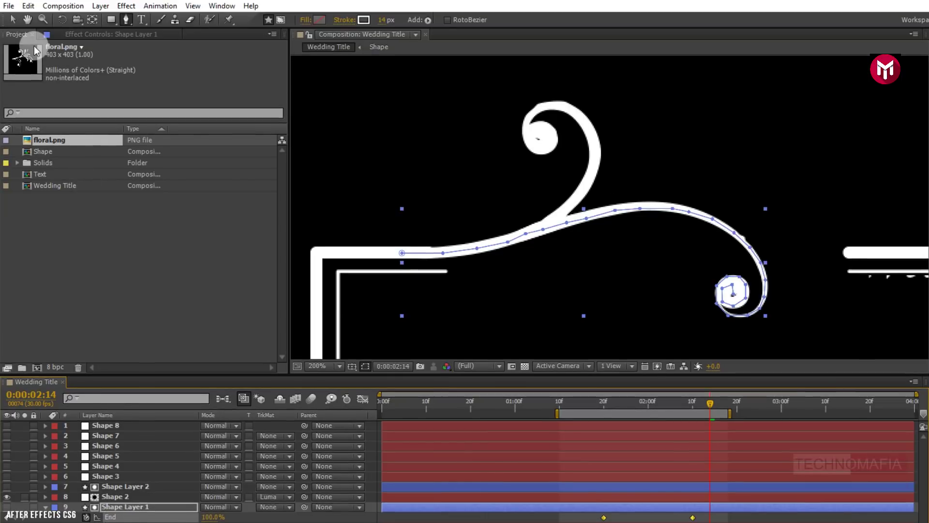
left_click(28, 5)
left_click(51, 74)
left_click(143, 486)
left_click_drag(603, 403, 628, 405)
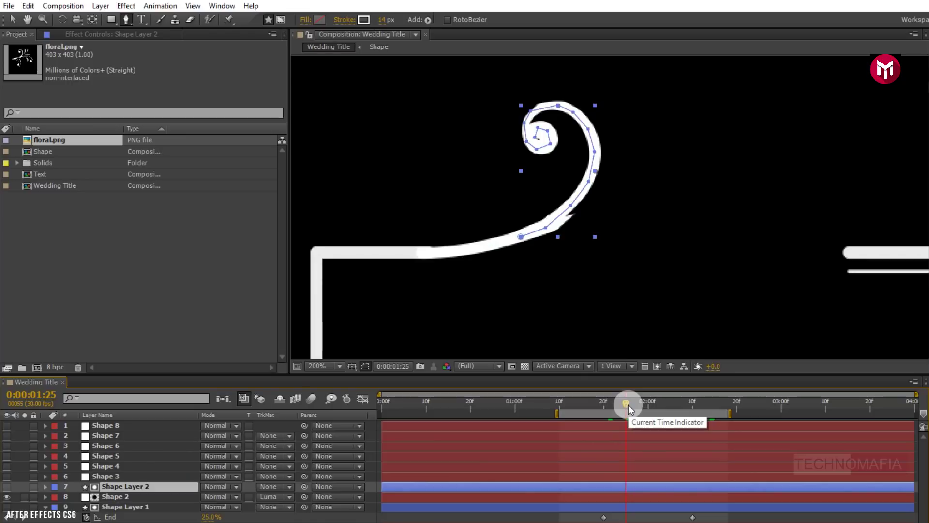
left_click(29, 6)
left_click(48, 103)
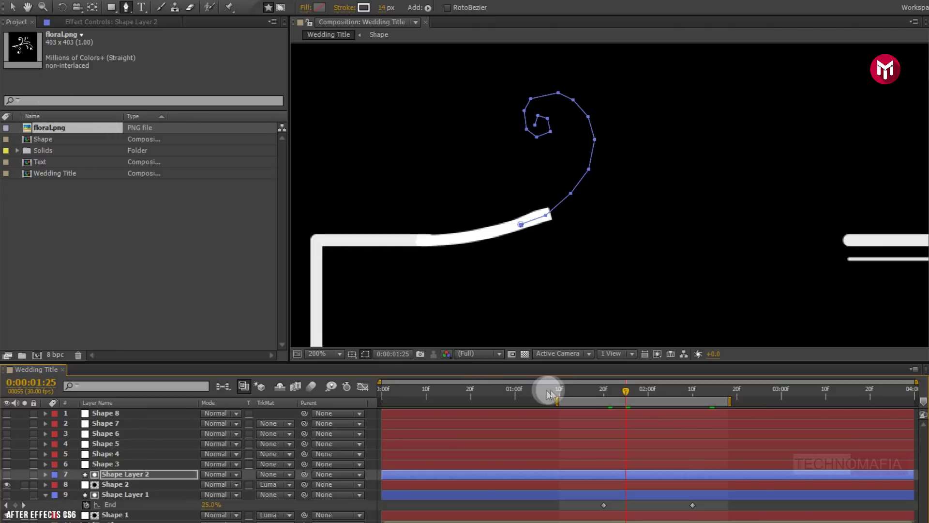
left_click(552, 390)
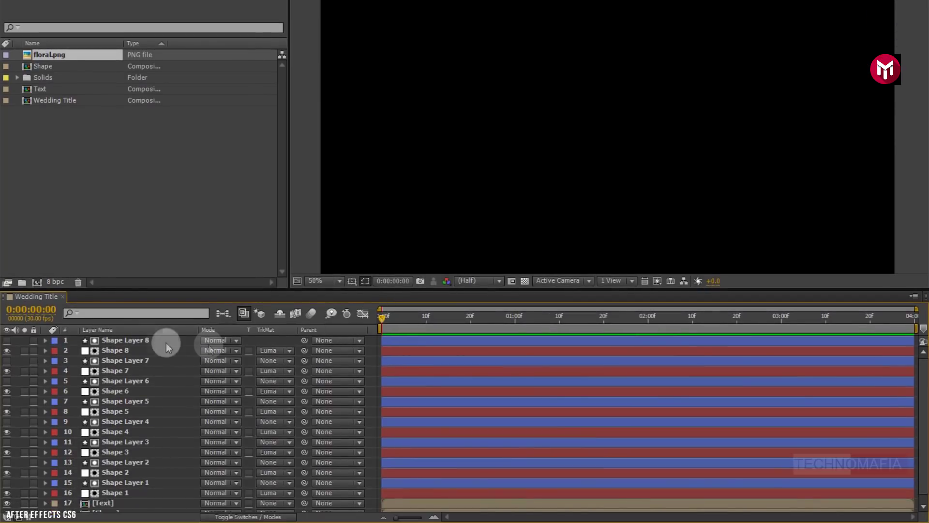
Pre-compose all ornament and matte layers, from Shape Layer 8 down to Shape 1, into a composition named "Shape"
left_click(146, 338)
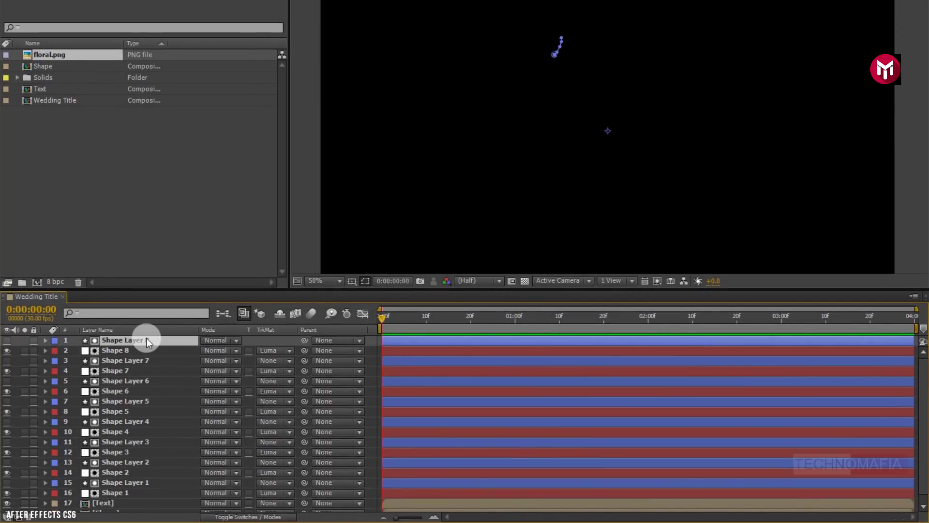
left_click(112, 495, "shift")
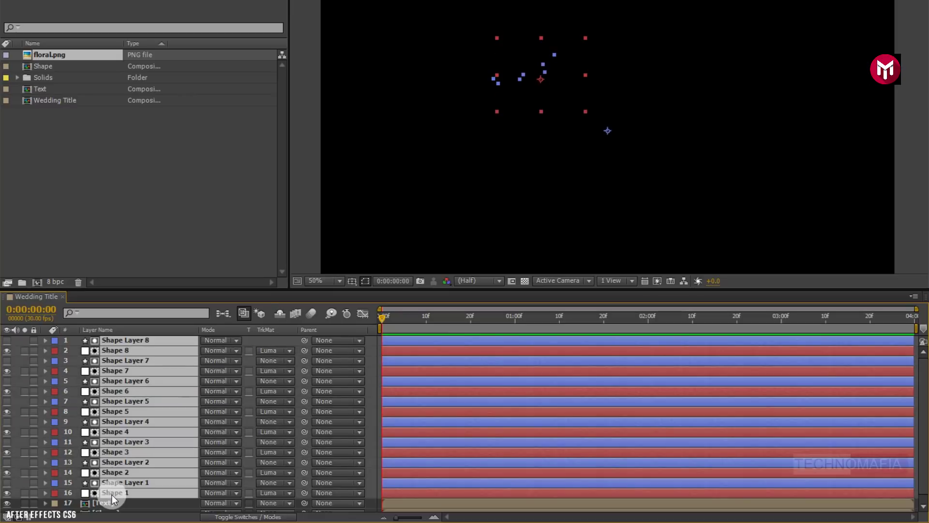
right_click(111, 495)
left_click(129, 398)
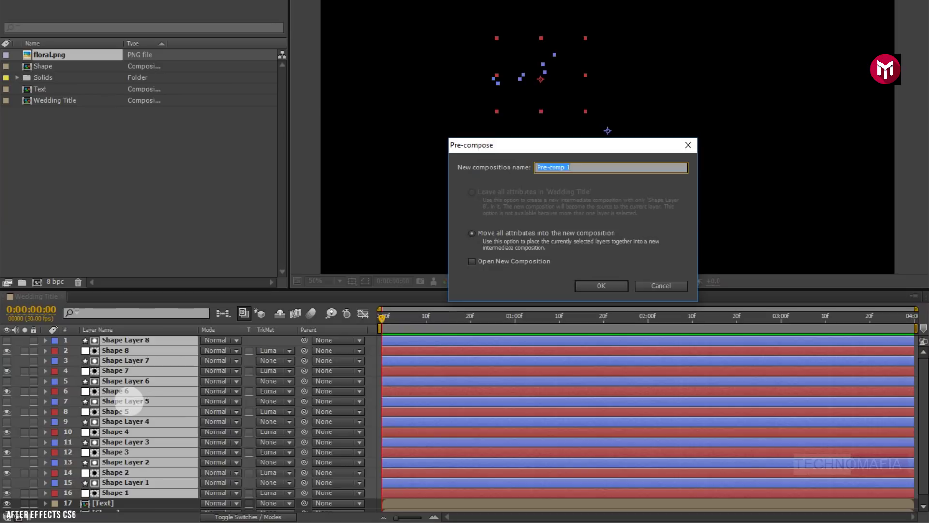
type("Shape")
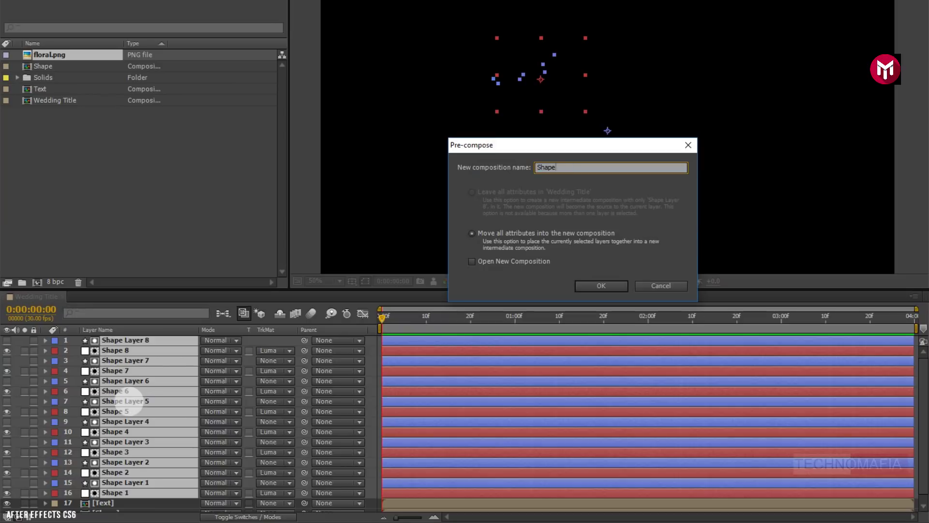
left_click(590, 288)
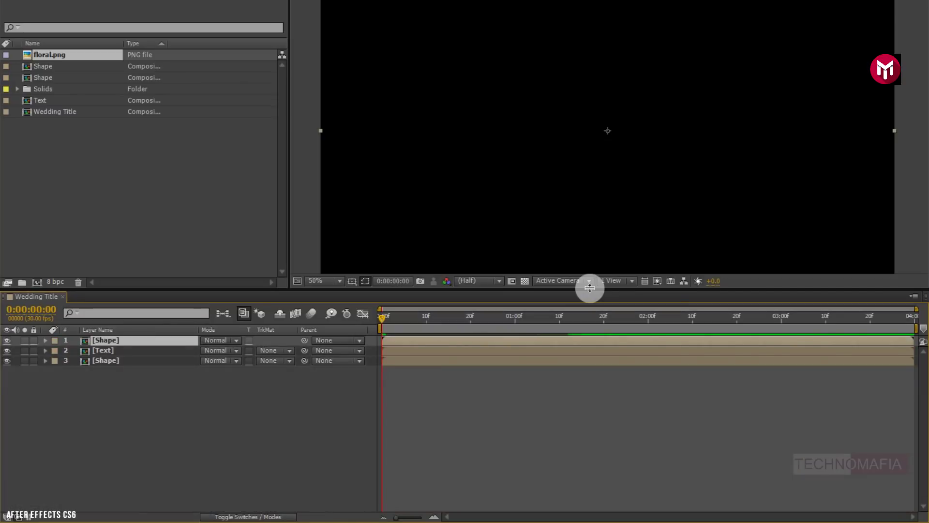
left_click(382, 317)
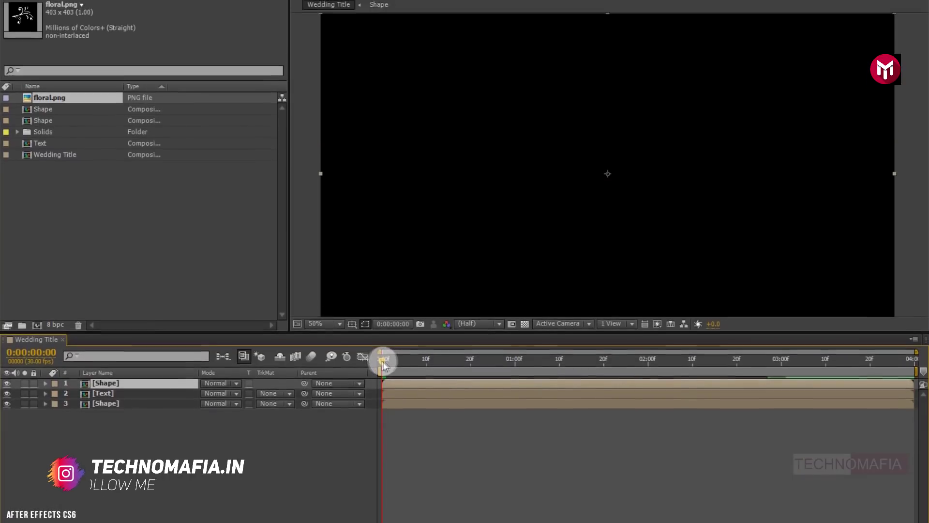